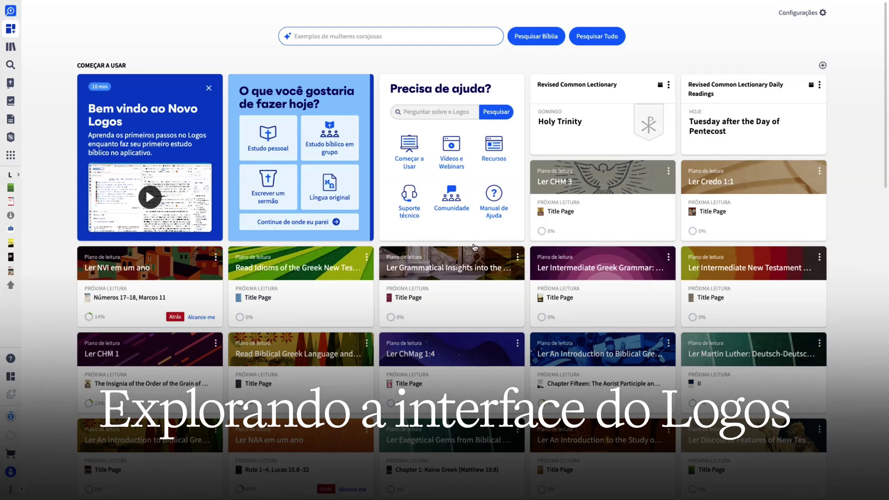
scroll(475, 247, "down", 3)
scroll(528, 248, "up", 3)
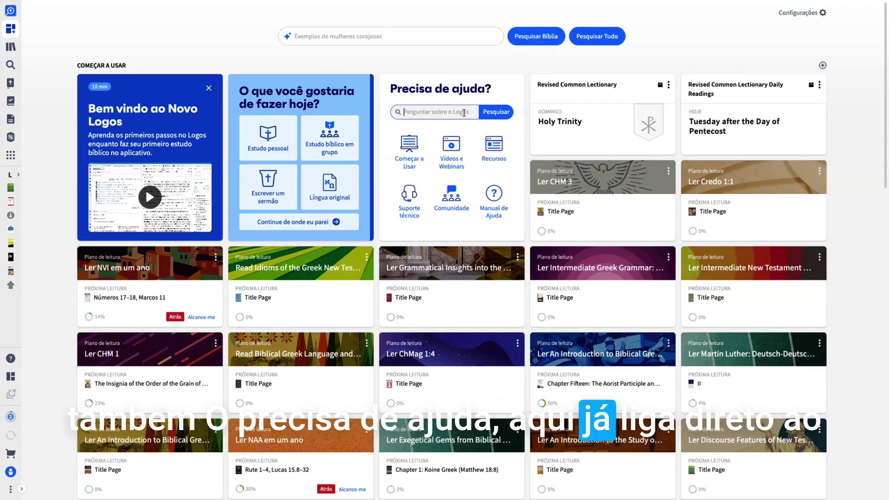
left_click(459, 115)
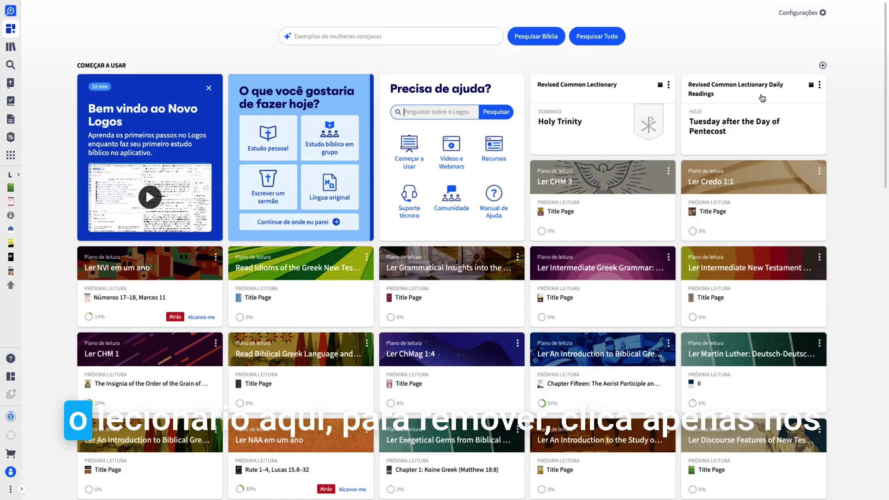
Step: Remove the Revised Common Lectionary and Revised Common Lectionary Daily Readings cards from the home page
left_click(669, 87)
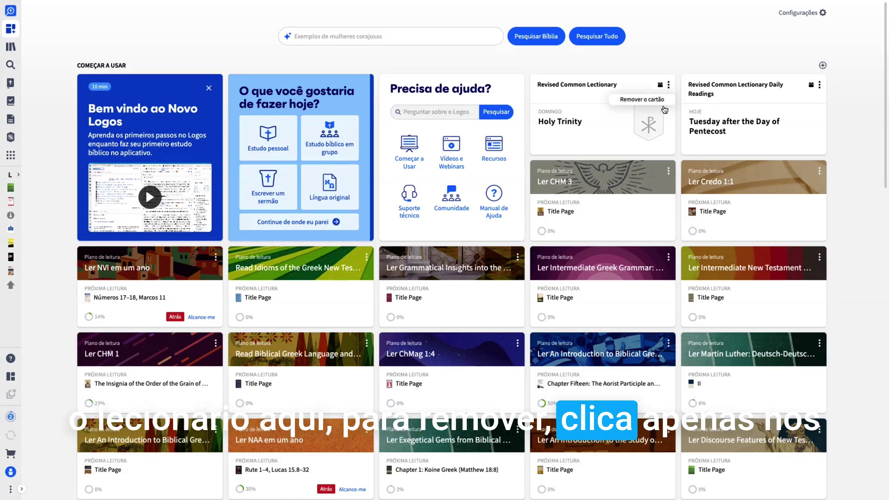
left_click(663, 101)
left_click(668, 86)
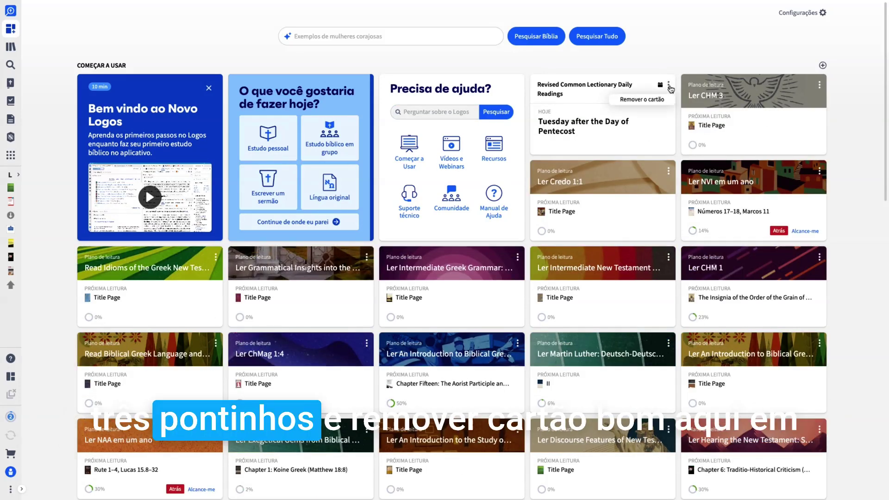
left_click(664, 102)
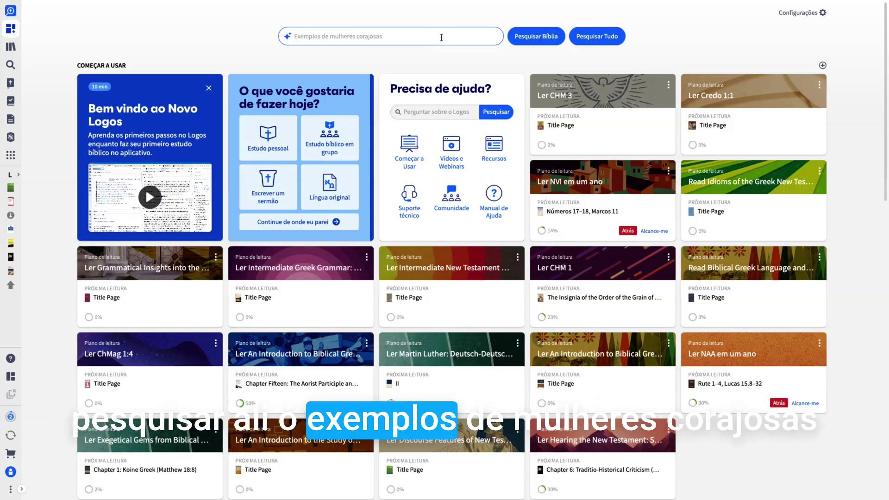
Step: Search the Bible for "EXEMPLOS DE MULHERES CORAJOSAS" and expand the results panel to fill the workspace
type("E")
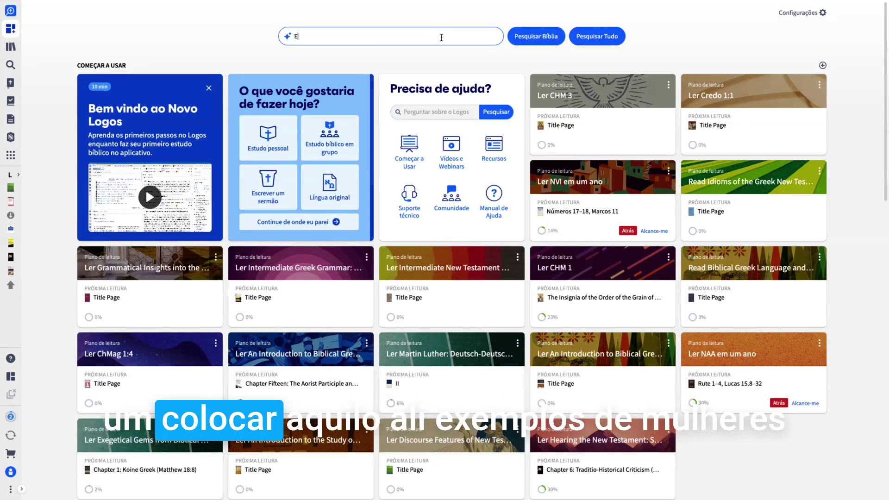
type("XEMPLOS DE")
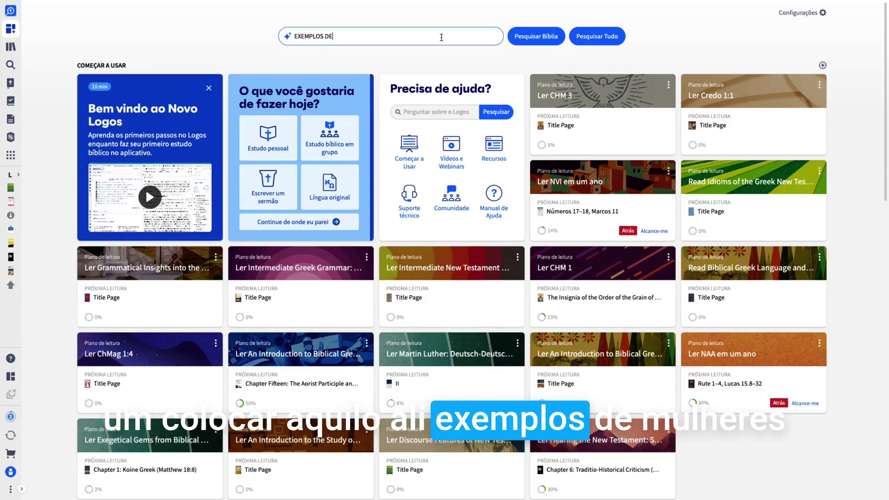
type(" MULHERES CORAJOSAS")
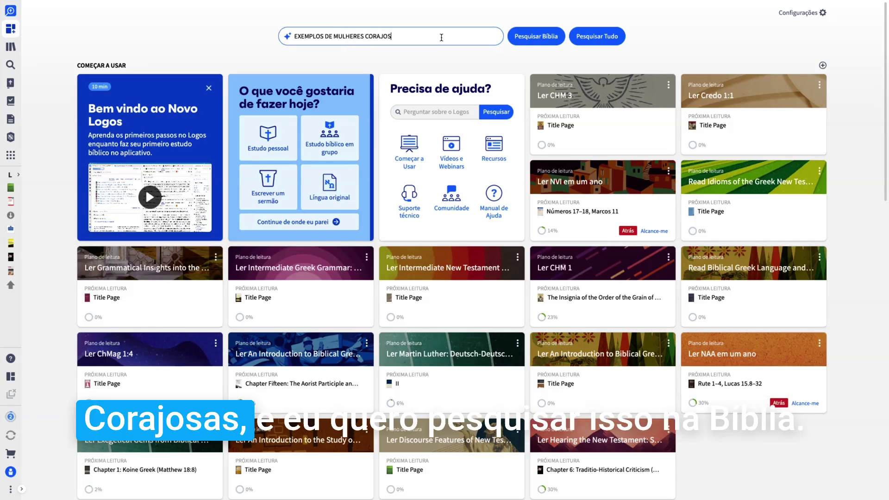
left_click(526, 35)
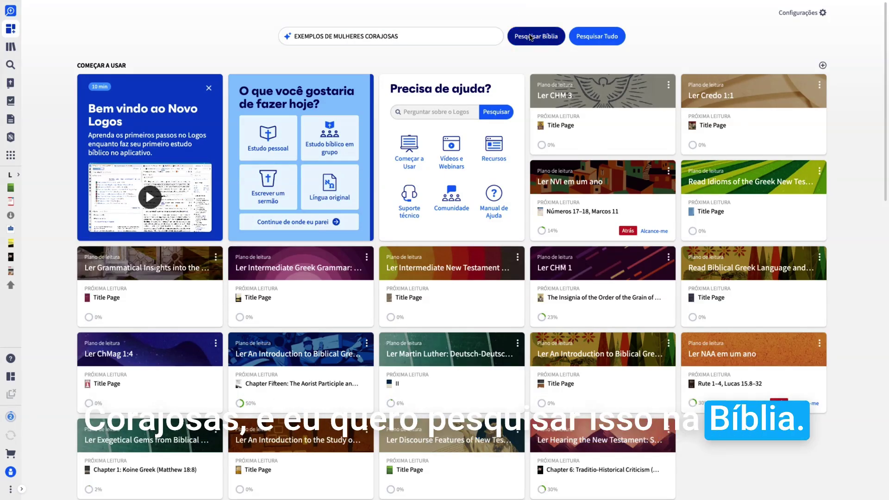
left_click_drag(253, 9, 364, 80)
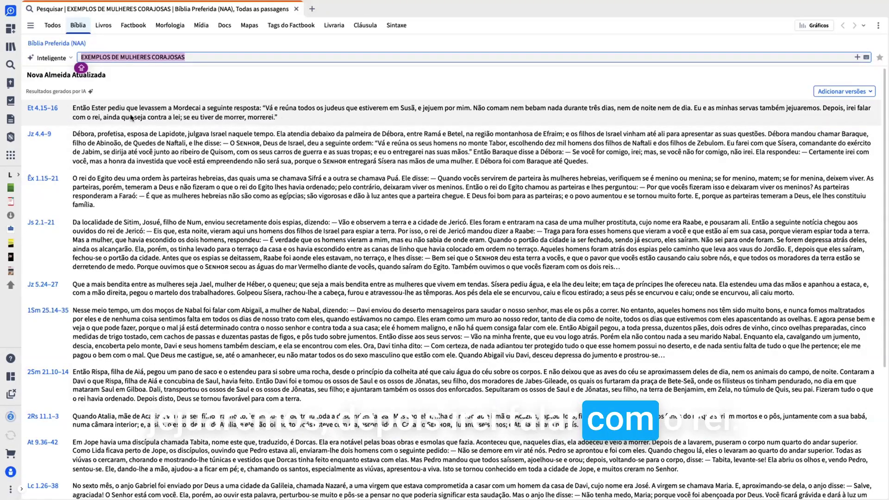
Step: Look through the Bible passages about courageous women and close the search results
scroll(244, 209, "down", 2)
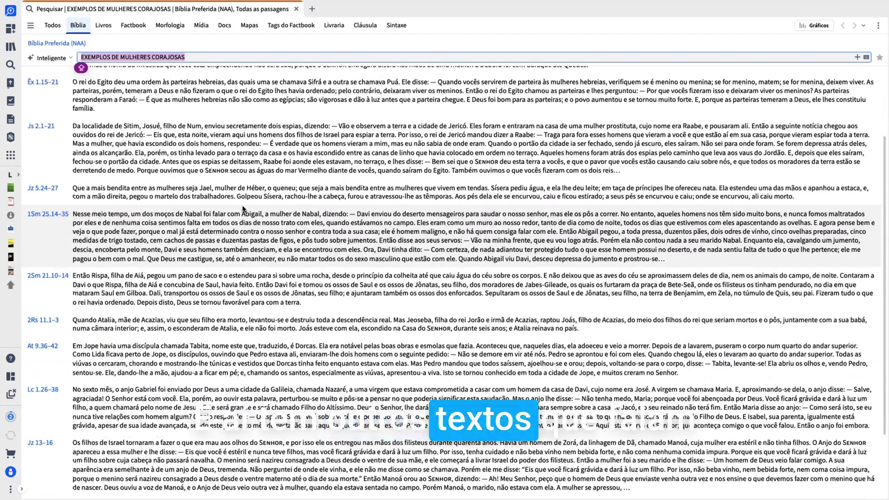
scroll(243, 209, "up", 2)
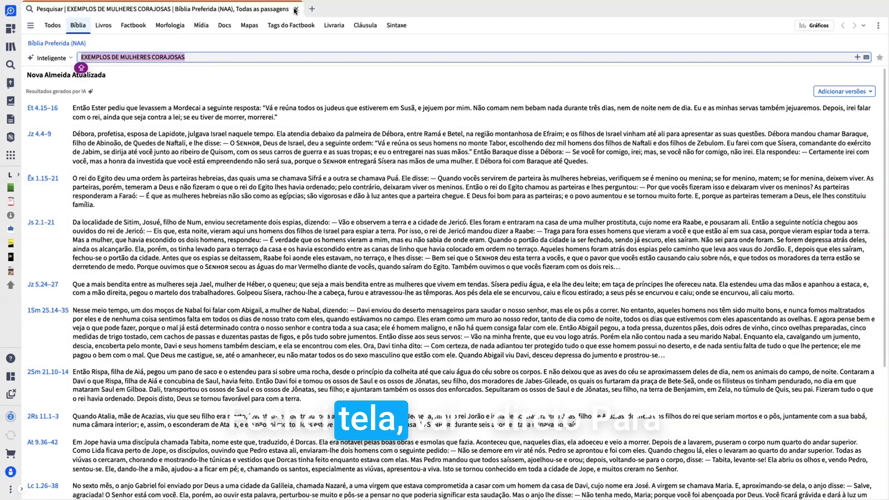
left_click(295, 9)
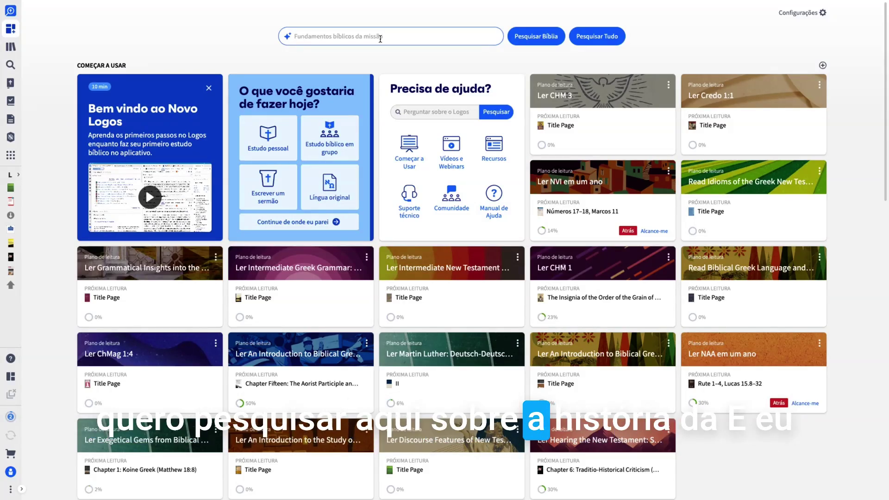
Step: Search all resources for "HISTÓRIA DA SALVAÇÃO" and expand the results panel to fill the workspace
key("BackSpace")
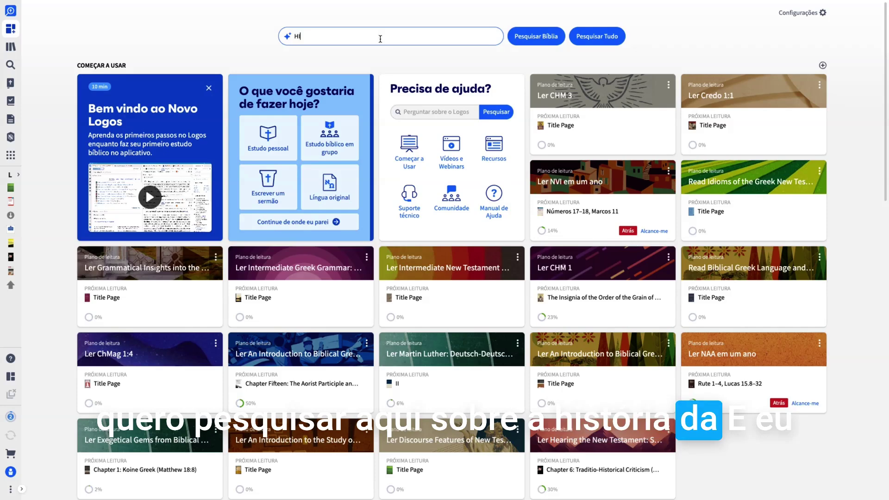
left_click(597, 37)
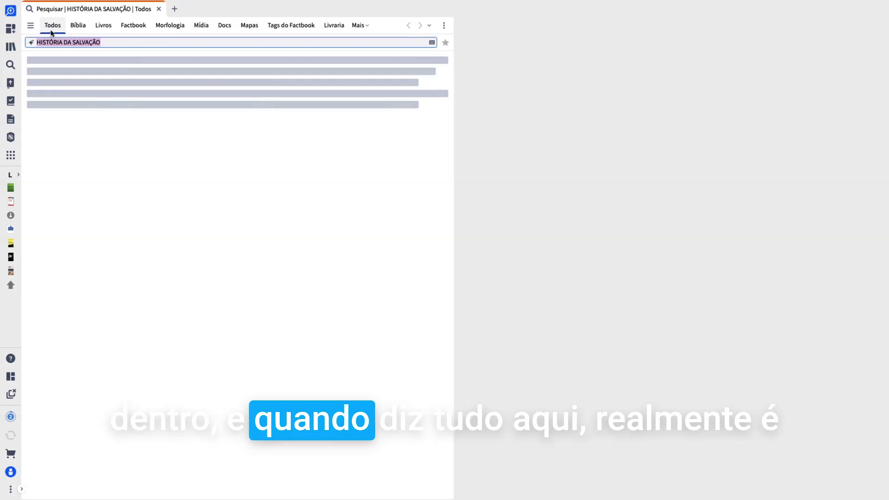
left_click_drag(82, 10, 341, 79)
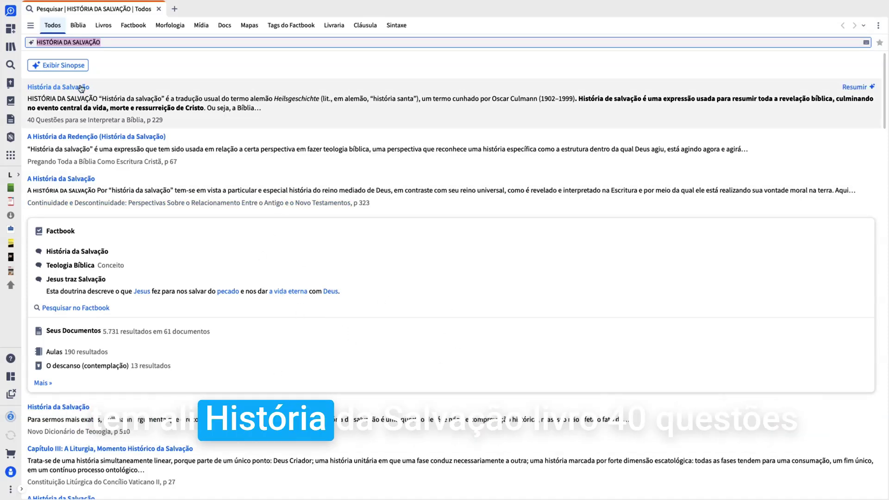
Step: Generate a summary of the História da Salvação result from "40 Questões para se Interpretar a Bíblia" and select its text
mouse_move(109, 123)
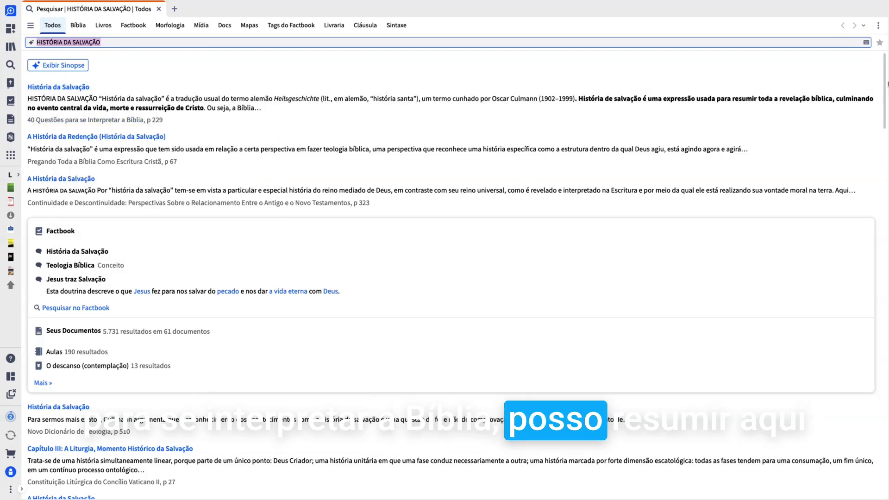
mouse_move(863, 91)
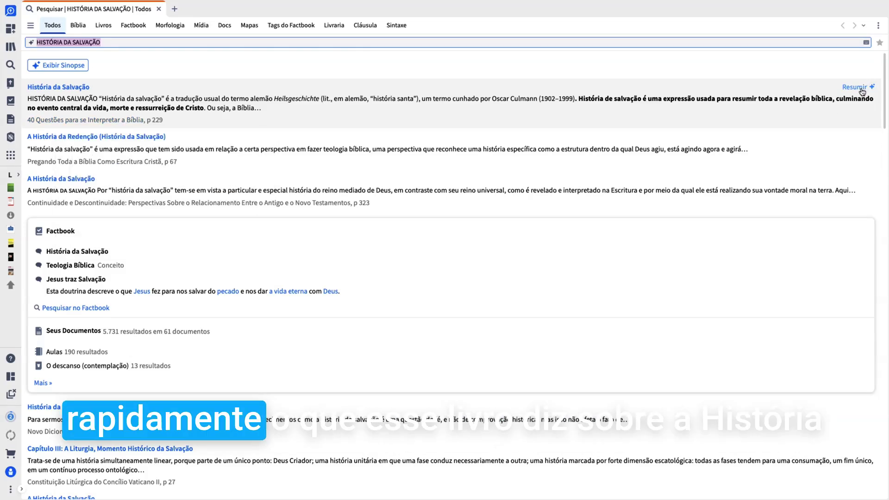
left_click(862, 90)
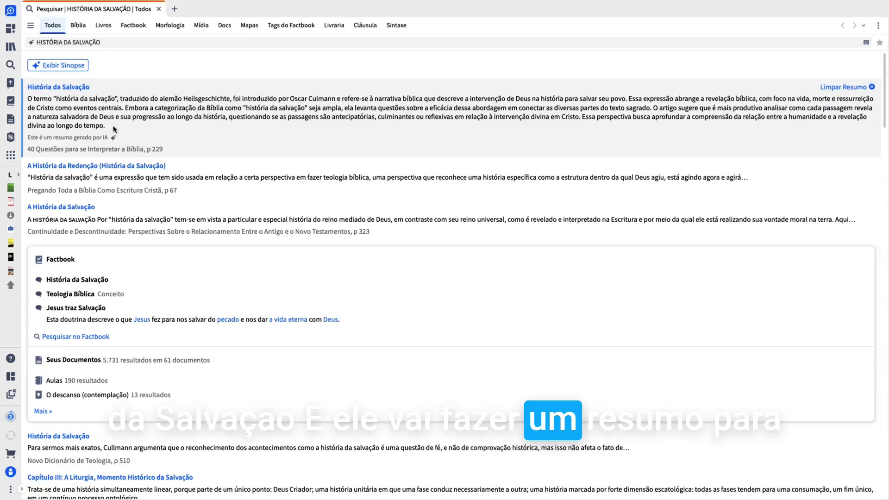
triple_click(114, 129)
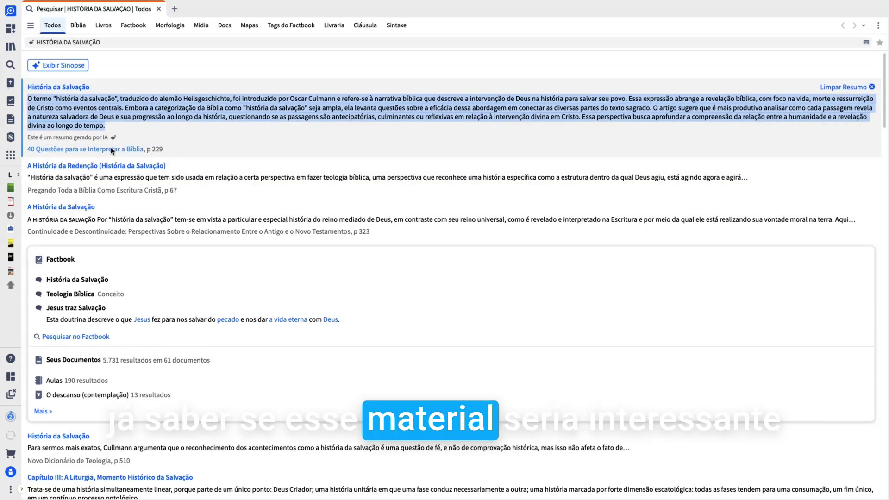
Step: Examine the other books, Factbook entries and documents found on História da Salvação, and close the search results
mouse_move(119, 150)
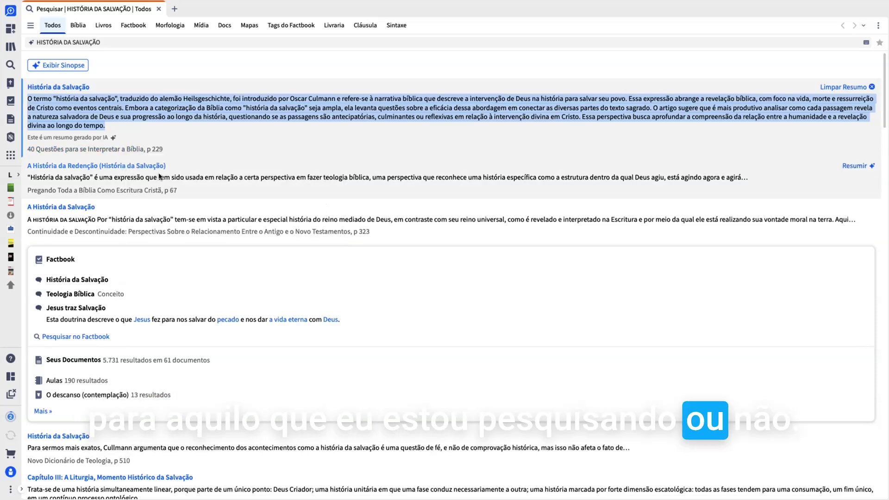
mouse_move(116, 170)
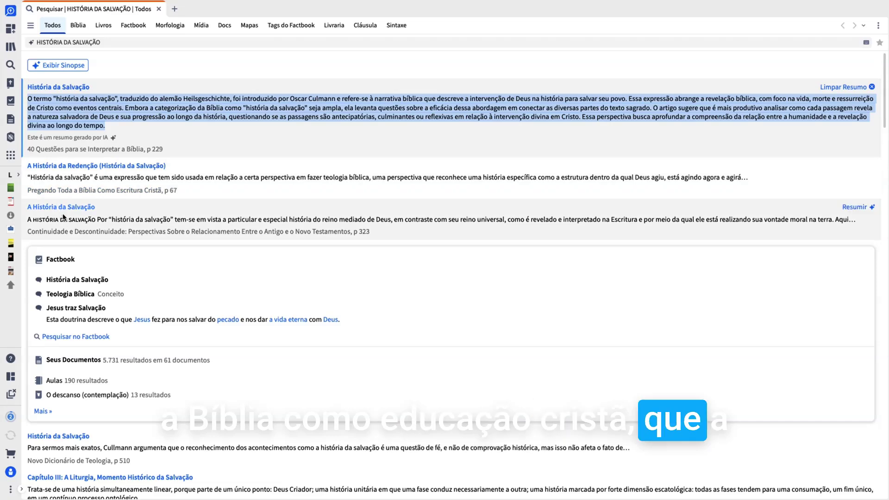
mouse_move(63, 237)
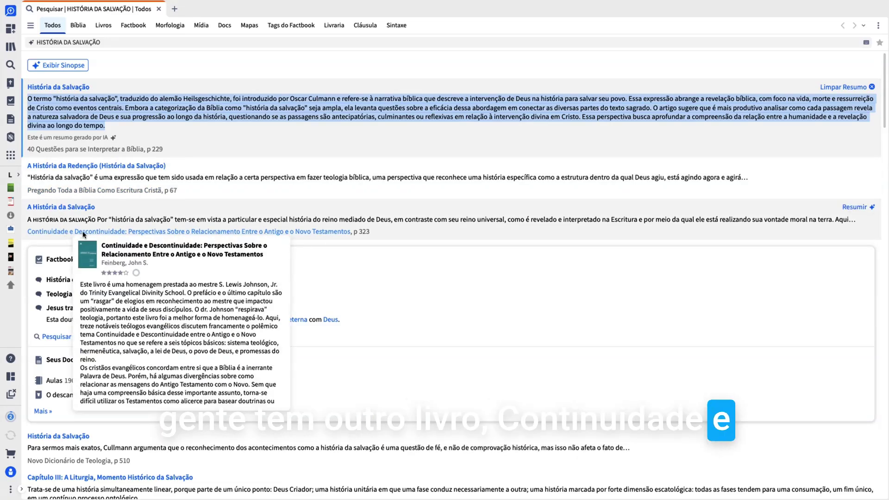
scroll(167, 319, "down", 1)
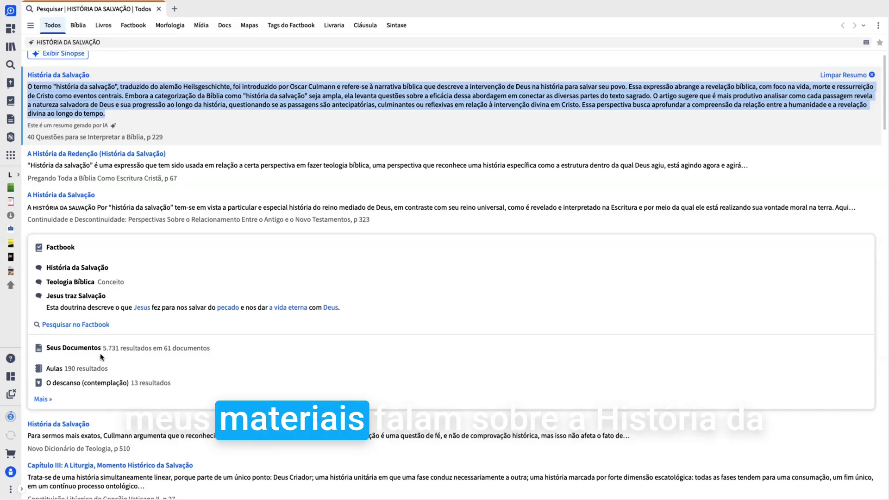
scroll(228, 337, "down", 5)
scroll(228, 337, "down", 10)
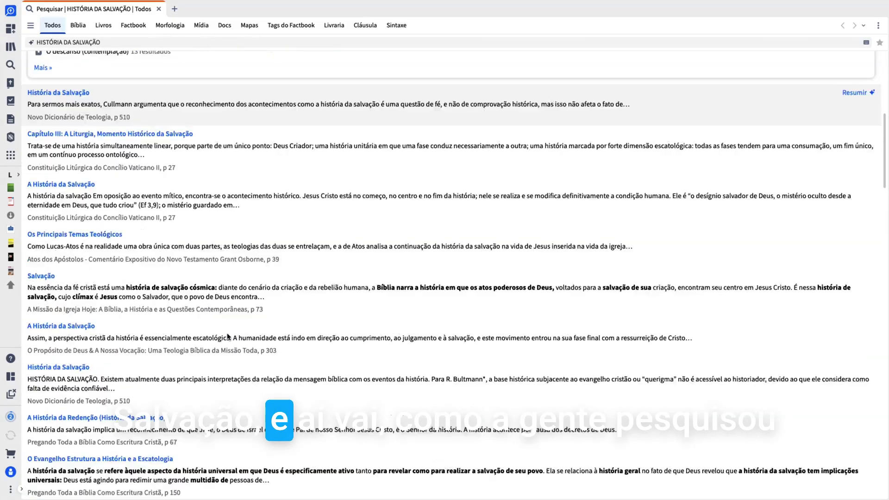
scroll(228, 334, "up", 5)
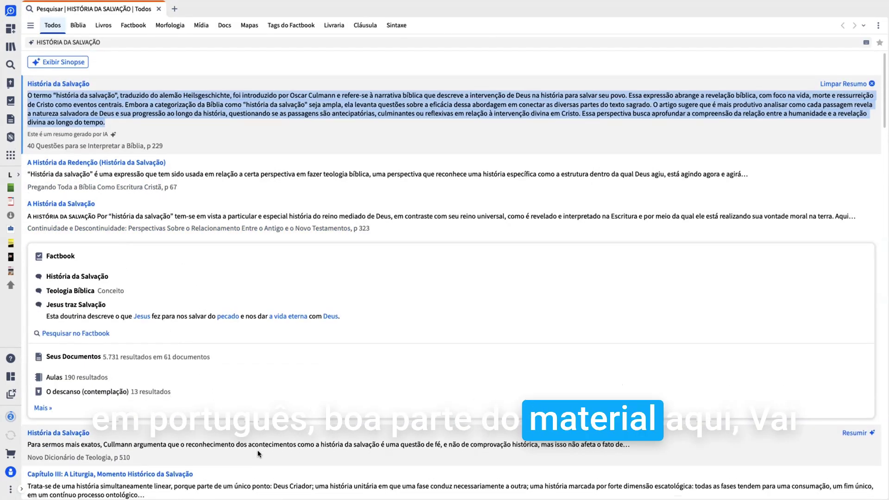
scroll(244, 422, "down", 3)
scroll(250, 453, "up", 3)
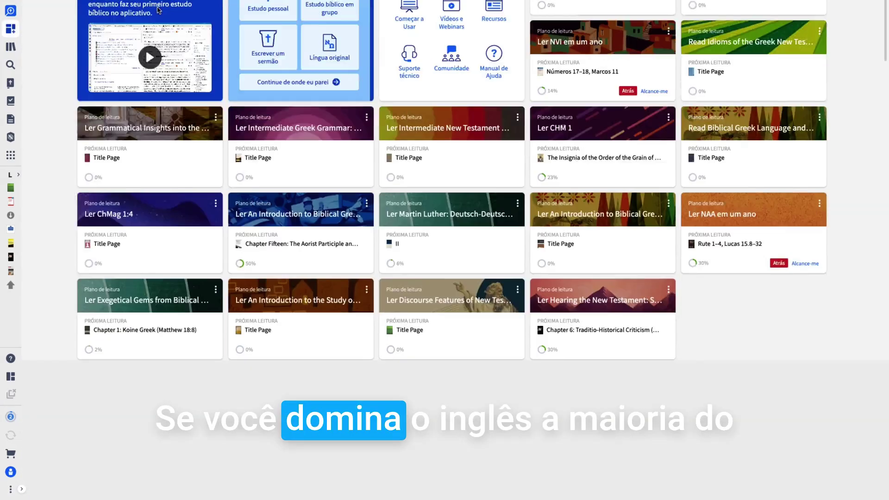
left_click(158, 9)
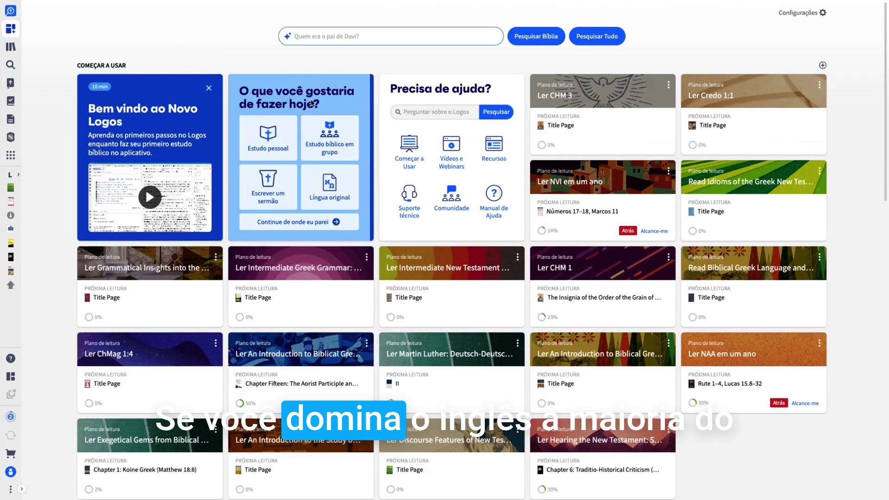
Step: Search all resources for the English phrase "history of salvation" from the home page
left_click(335, 42)
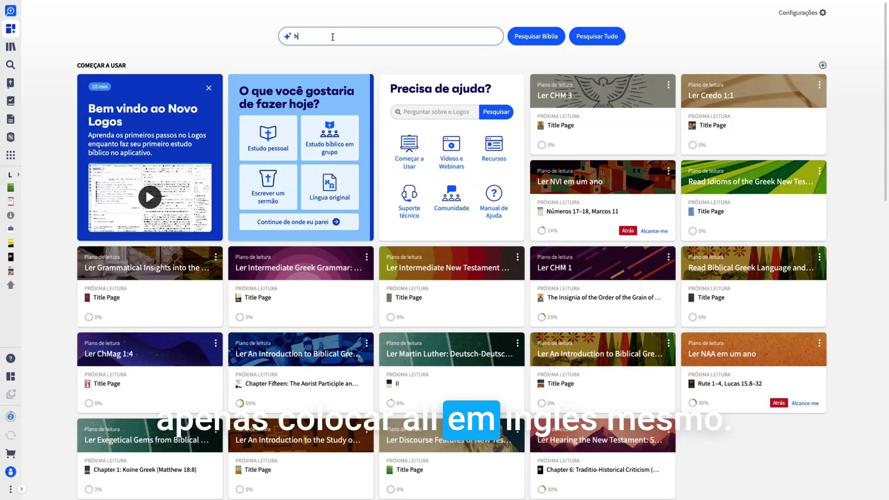
type("history of")
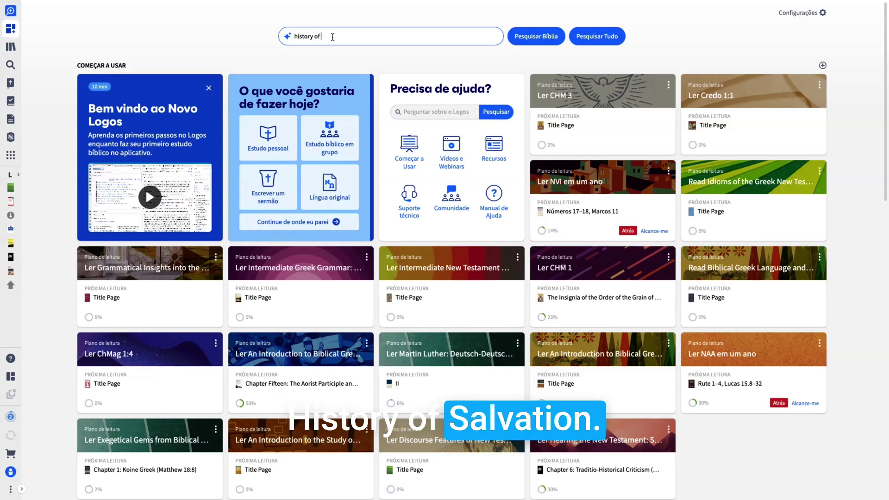
type(" salvation")
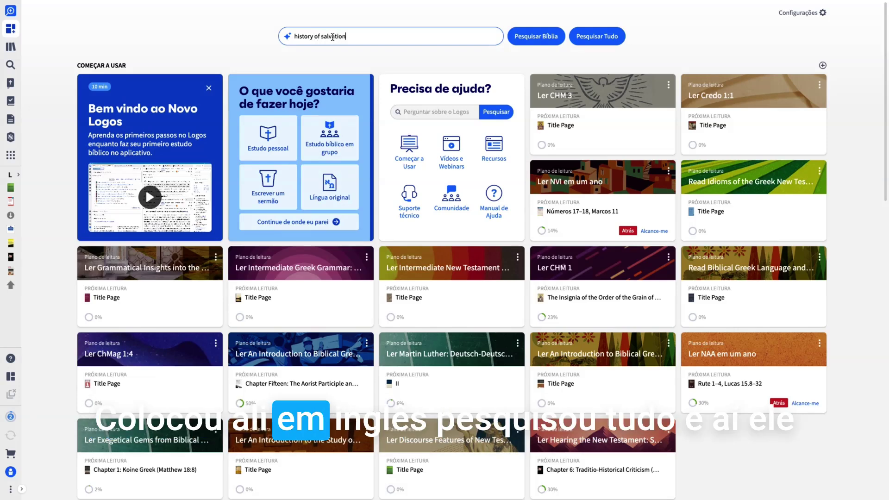
left_click(597, 36)
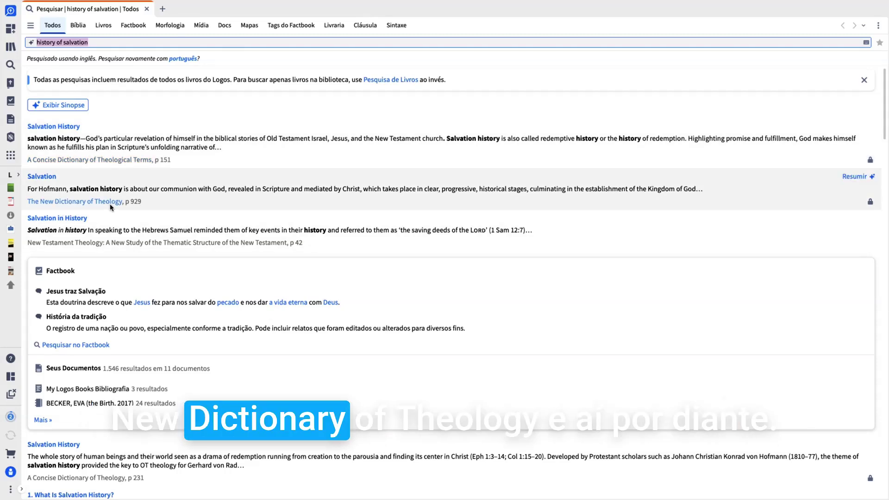
Step: Look over the English results and limit the "history of salvation" search to the books in the library
scroll(152, 333, "down", 2)
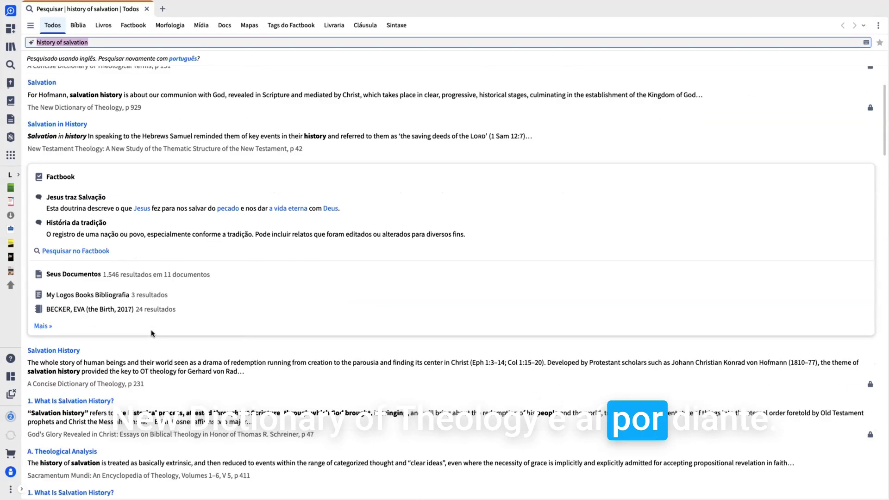
scroll(152, 333, "down", 6)
scroll(155, 277, "up", 9)
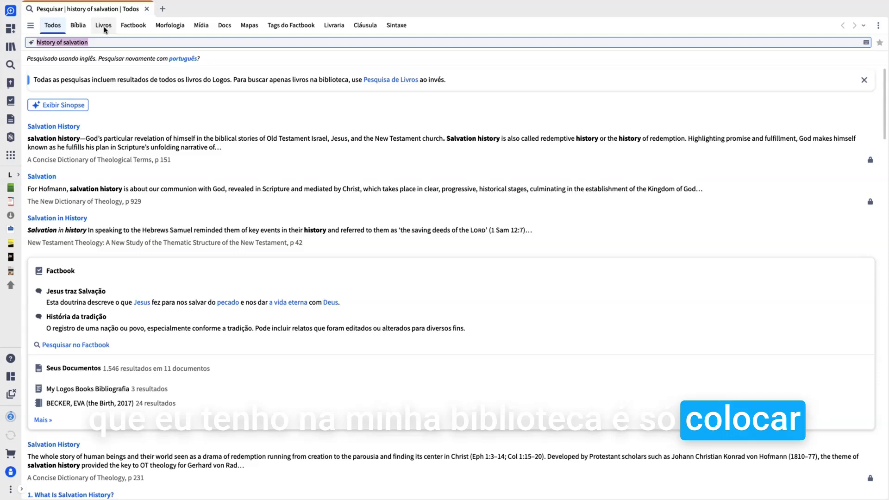
left_click(102, 28)
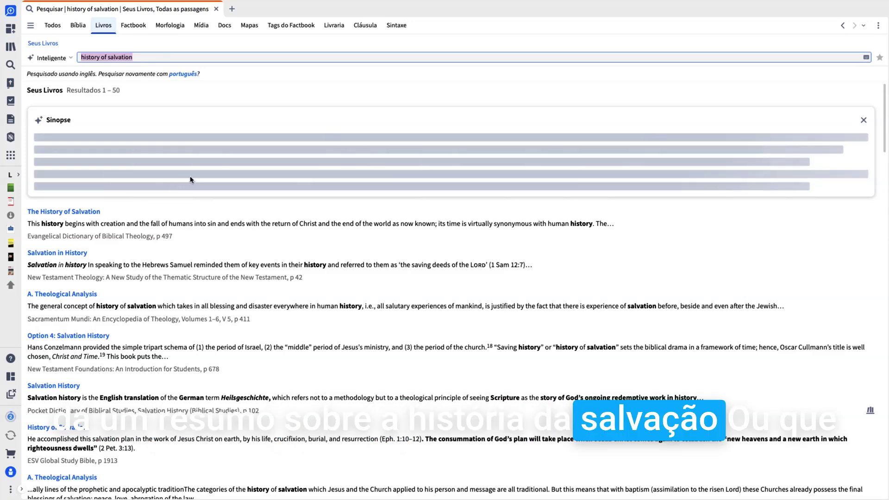
Step: Examine the book results for "history of salvation" and the full synopsis with its references, and close the search
scroll(200, 173, "down", 8)
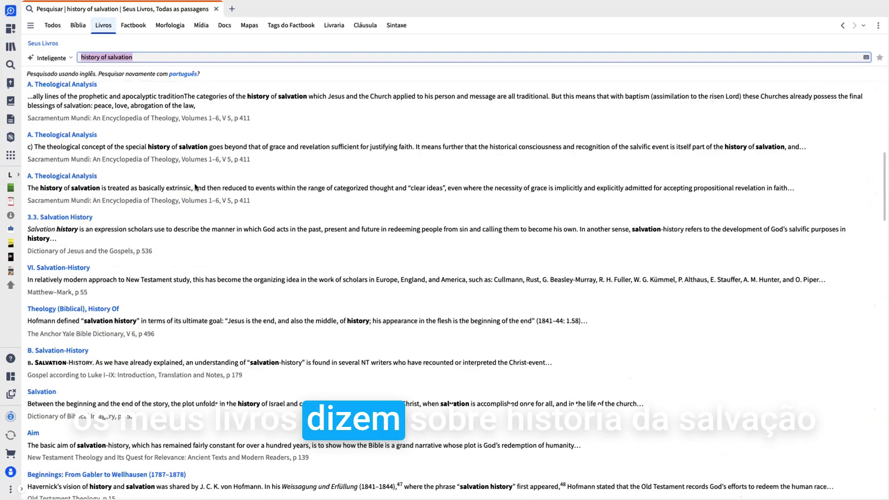
scroll(195, 186, "up", 8)
scroll(196, 185, "up", 3)
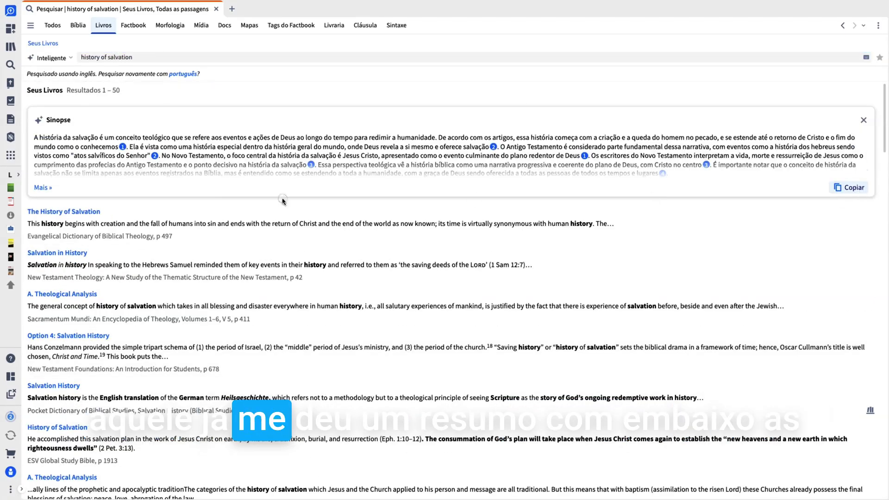
left_click(49, 188)
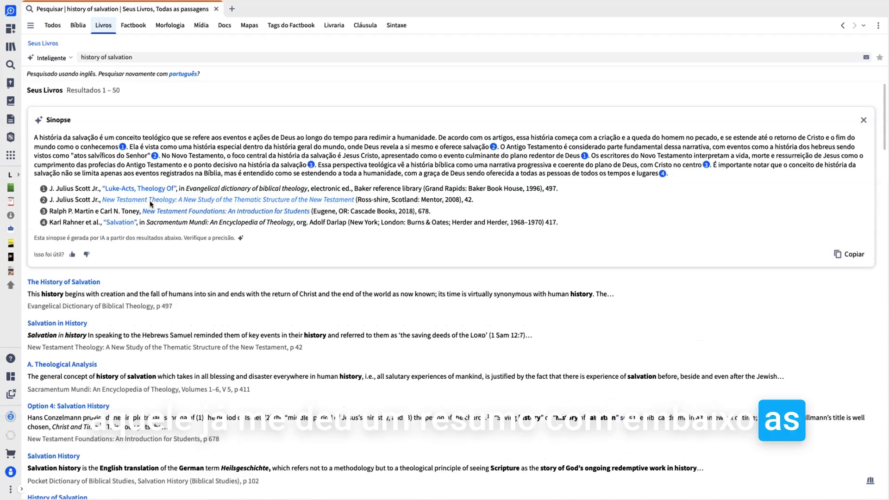
scroll(153, 236, "down", 3)
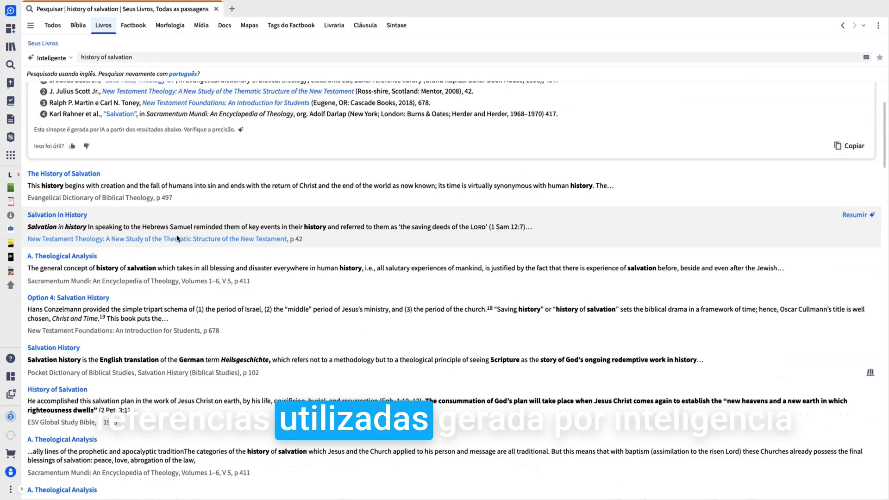
scroll(181, 238, "up", 3)
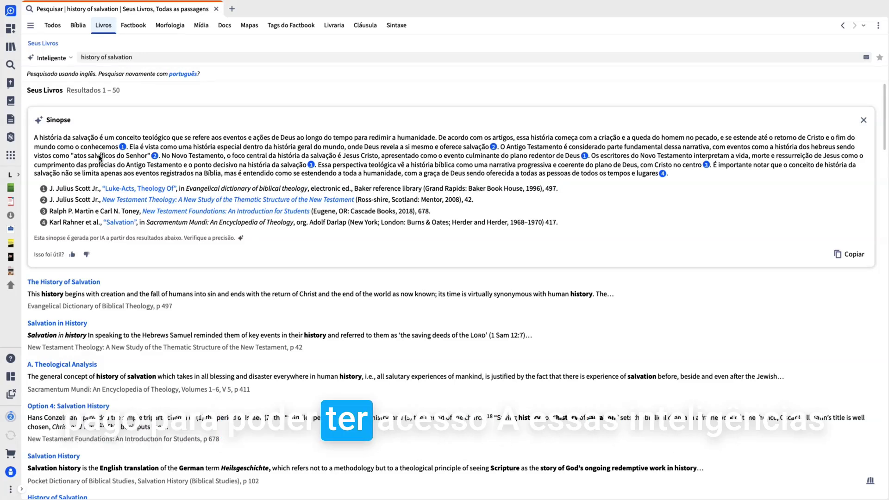
left_click(216, 9)
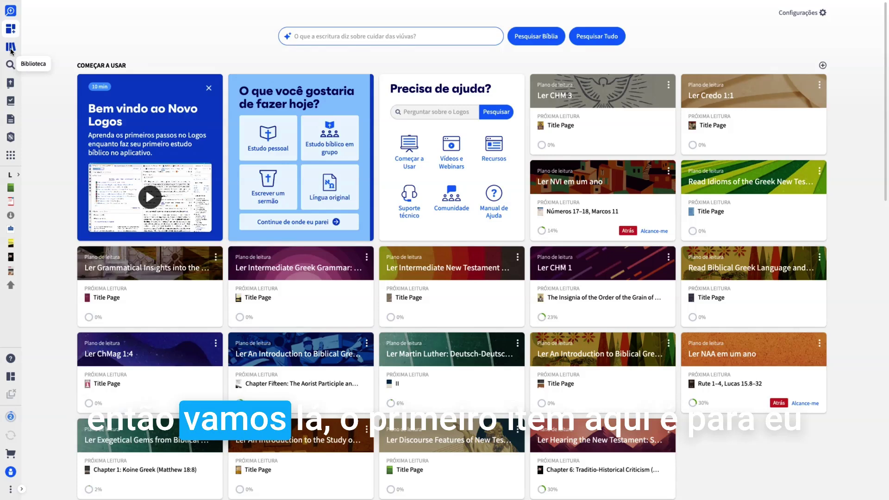
Step: Look up the topic "história da salvação" in the Factbook, close its page and return to the home page
left_click(13, 16)
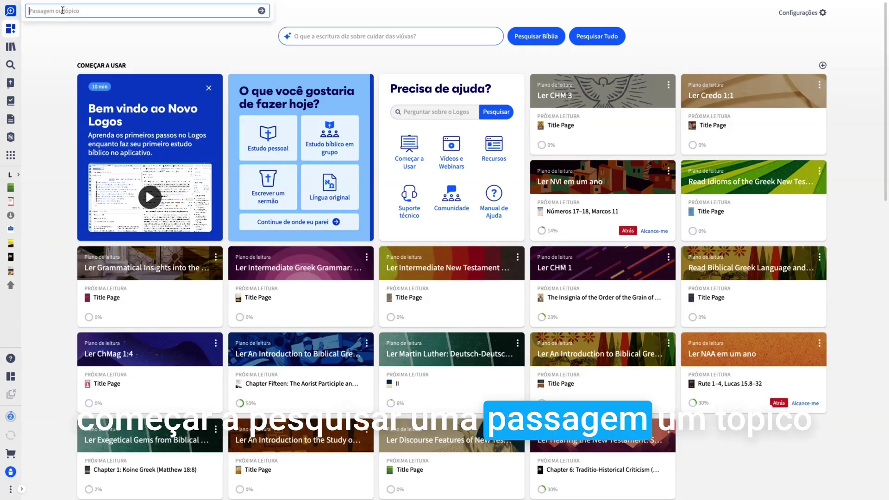
type("his")
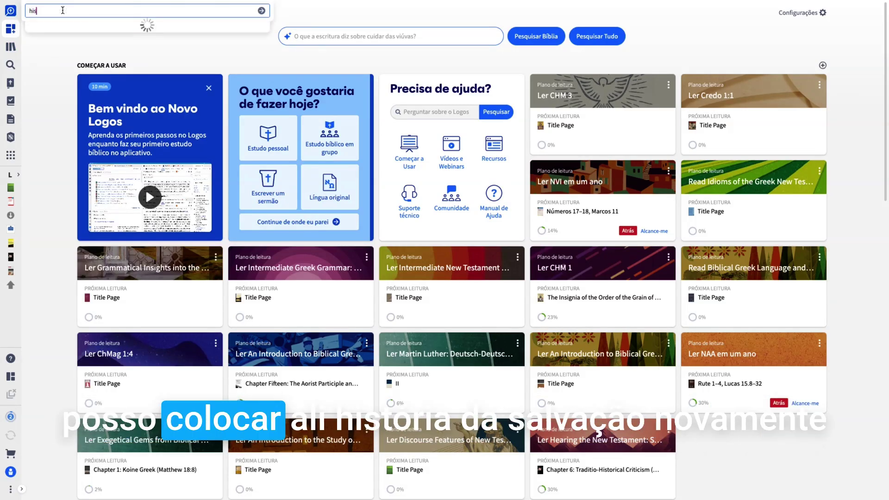
type("tória da salvação")
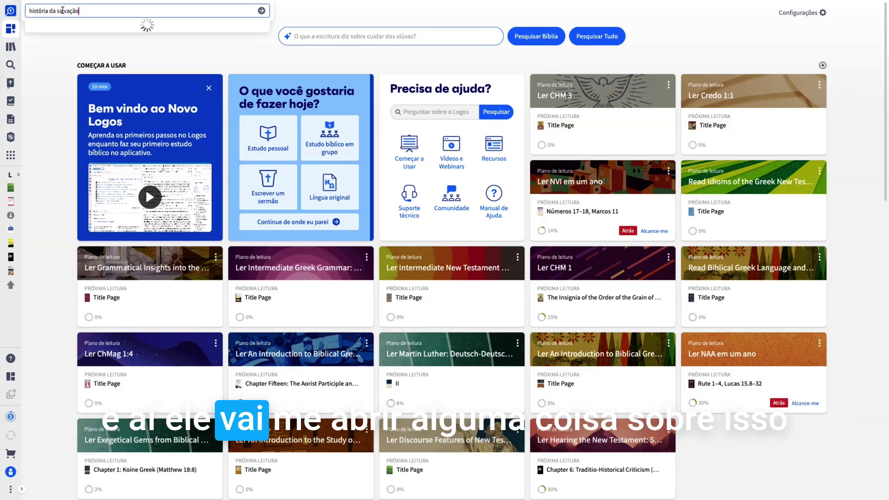
key("Return")
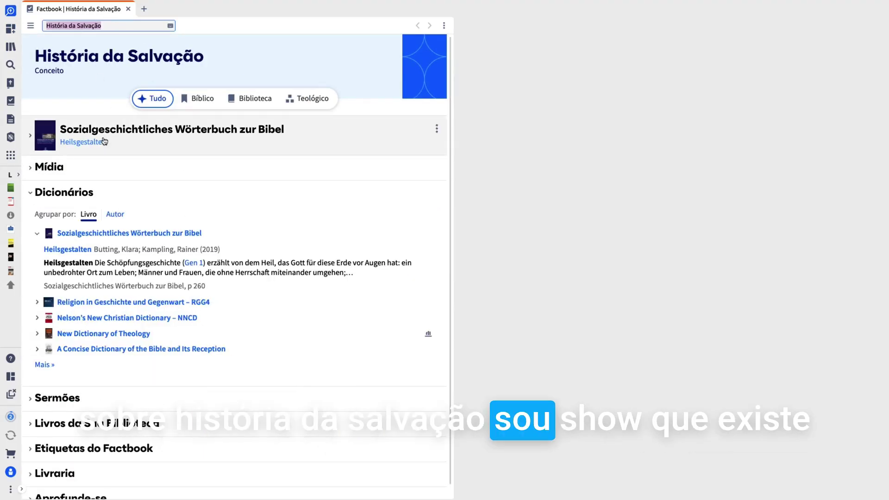
mouse_move(104, 140)
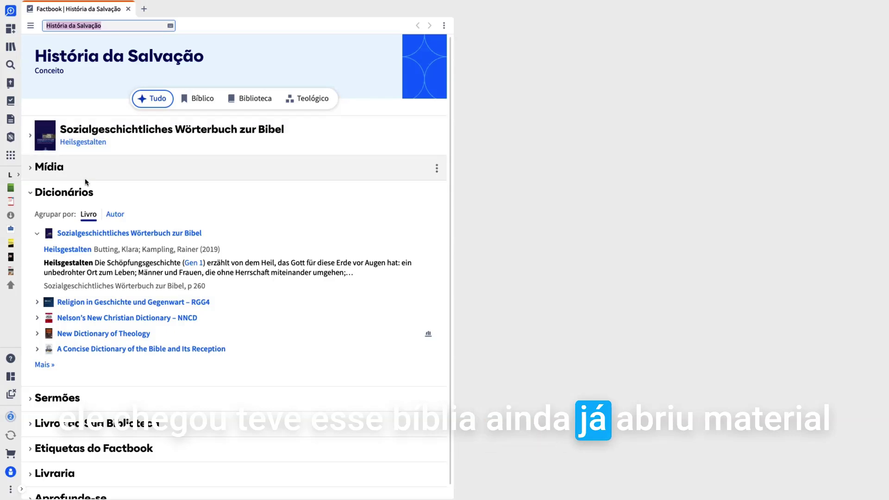
left_click_drag(74, 9, 187, 26)
left_click(11, 29)
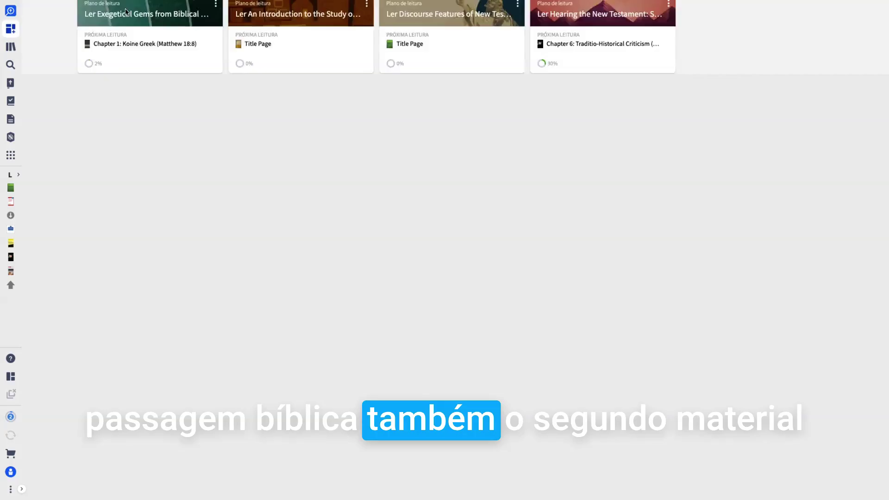
Step: Filter the library to the type Monografia and open "A Short Introduction to the Hebrew Bible"
left_click(10, 48)
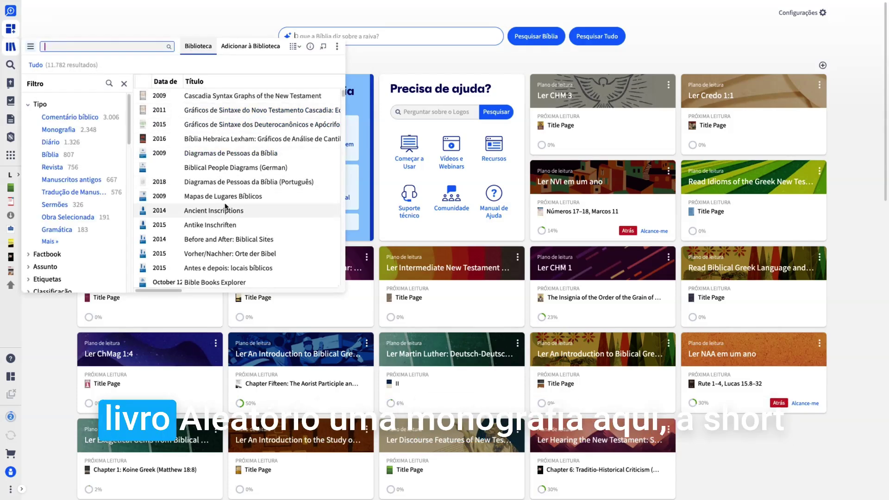
scroll(239, 185, "down", 10)
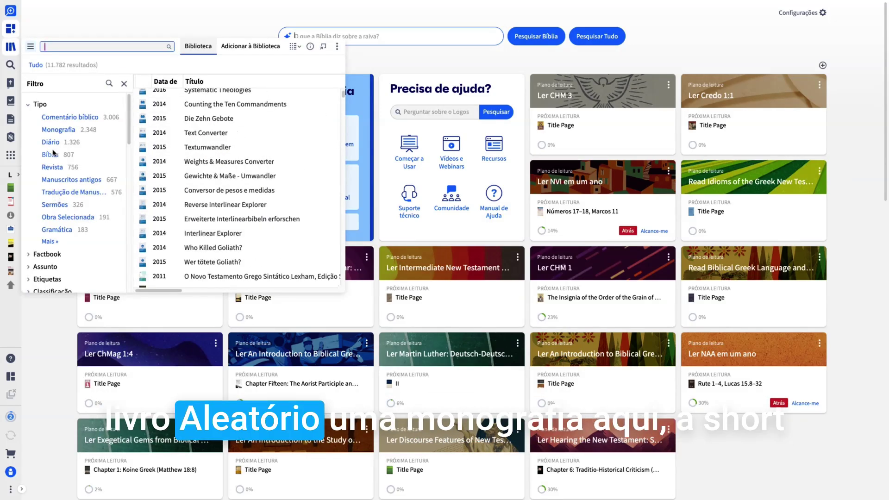
left_click(57, 130)
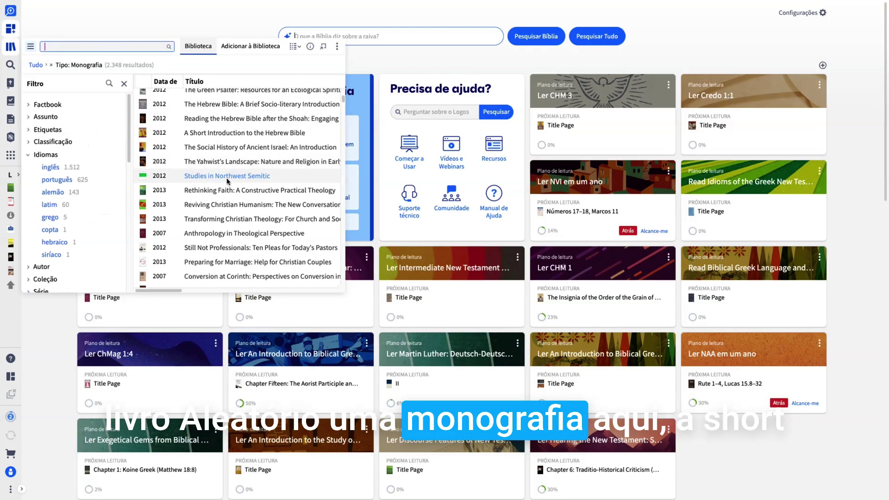
left_click(222, 136)
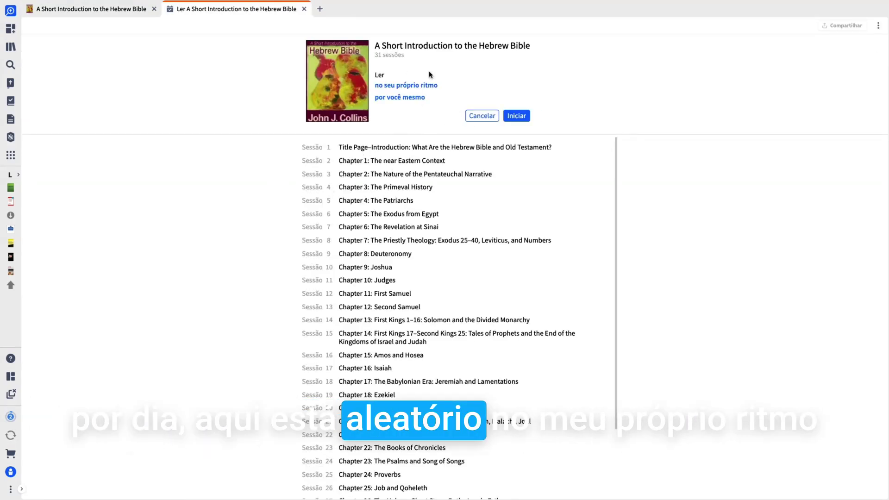
Step: Review the schedule options, participant options and sessions of the book's reading plan, and close the plan and the book without starting it
left_click(403, 85)
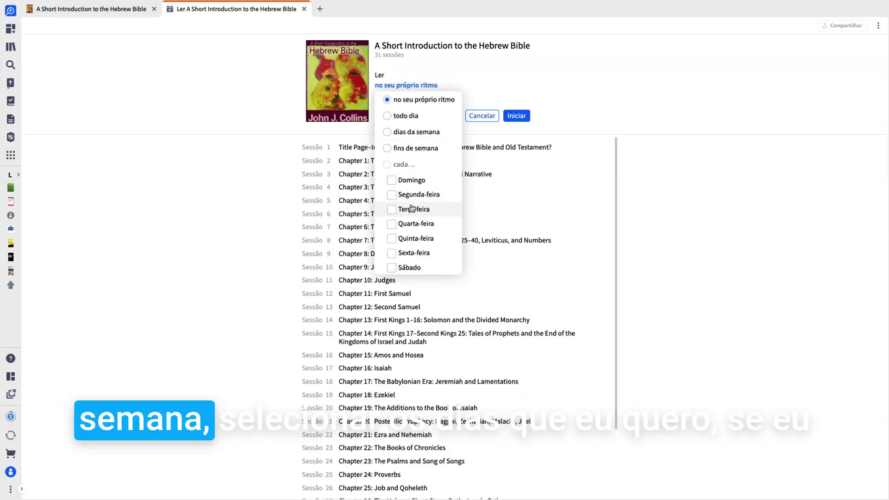
left_click(462, 69)
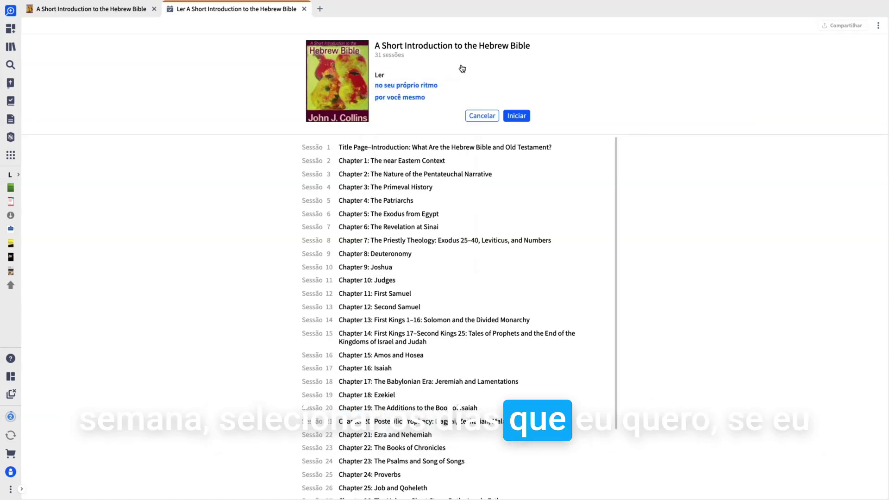
left_click(418, 99)
left_click(445, 113)
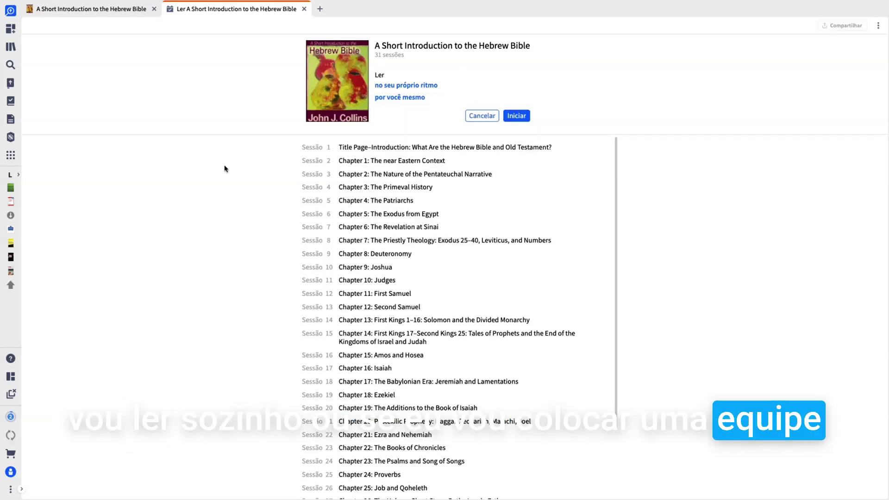
scroll(396, 343, "down", 3)
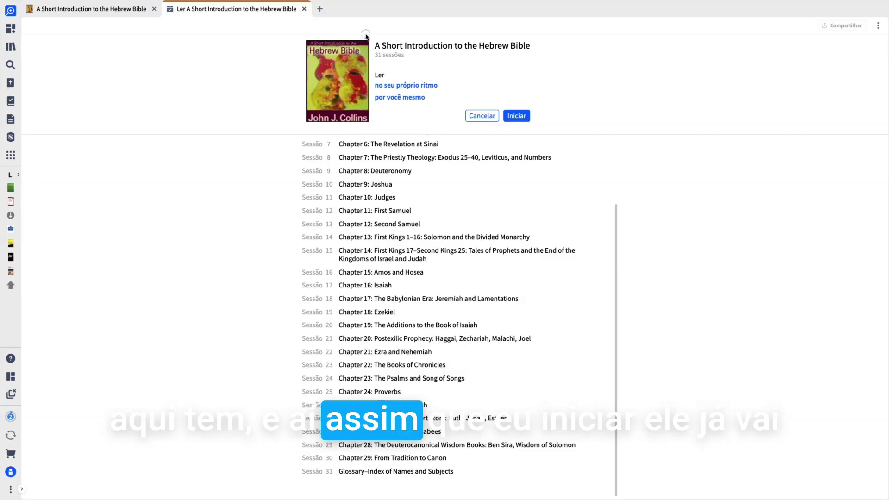
left_click(304, 9)
left_click(158, 7)
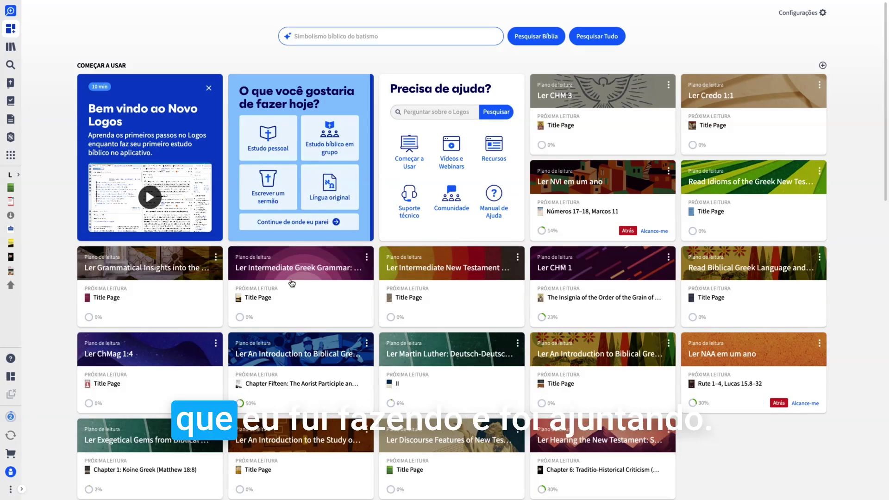
Step: Look over the home page's reading plans and the promotions, daily verse, library picks and summaries in the Explorar section
scroll(290, 287, "down", 2)
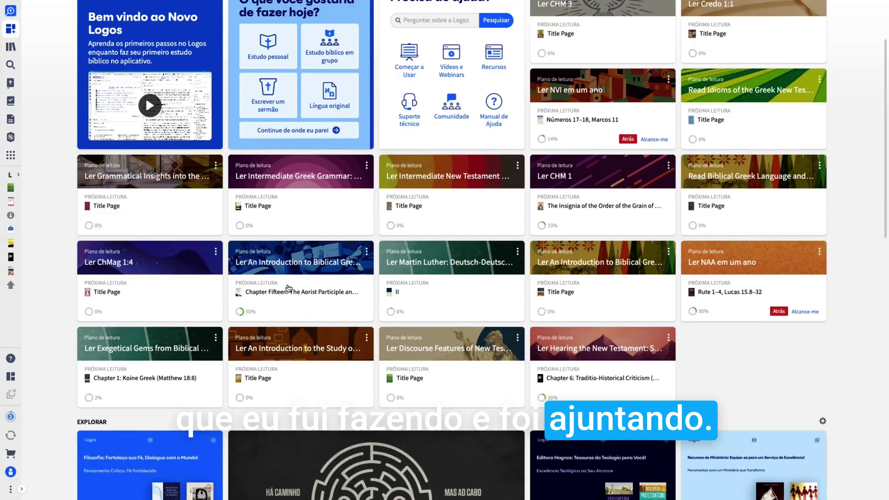
scroll(288, 291, "up", 1)
scroll(288, 291, "down", 4)
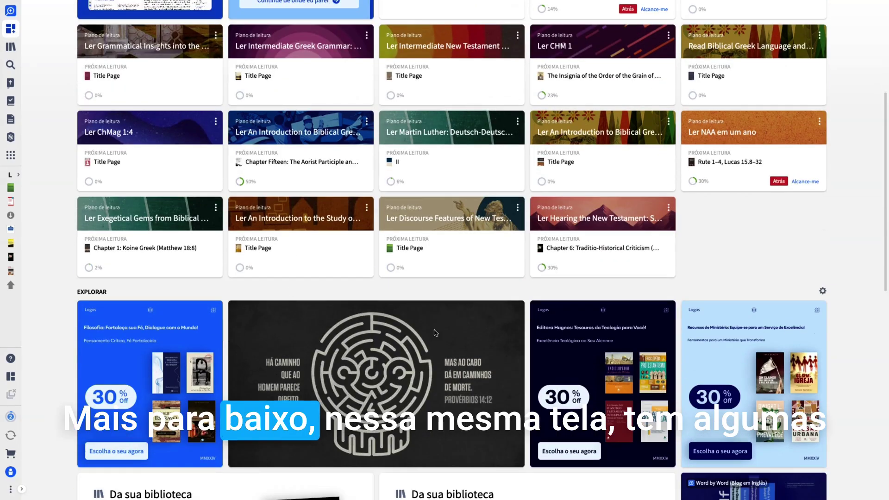
scroll(591, 415, "down", 2)
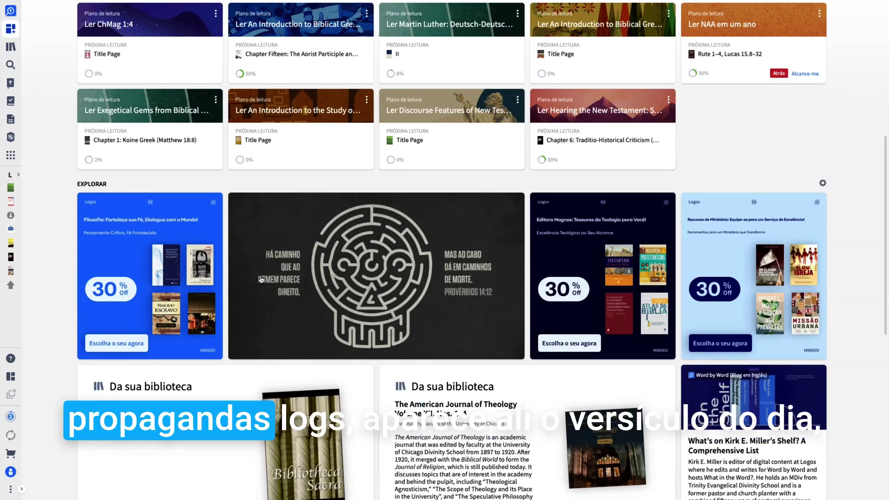
scroll(527, 228, "down", 1)
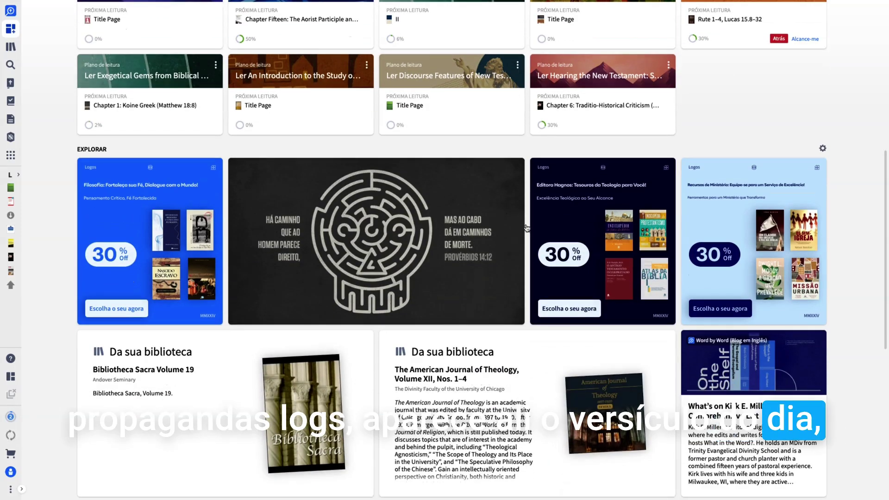
scroll(238, 273, "down", 2)
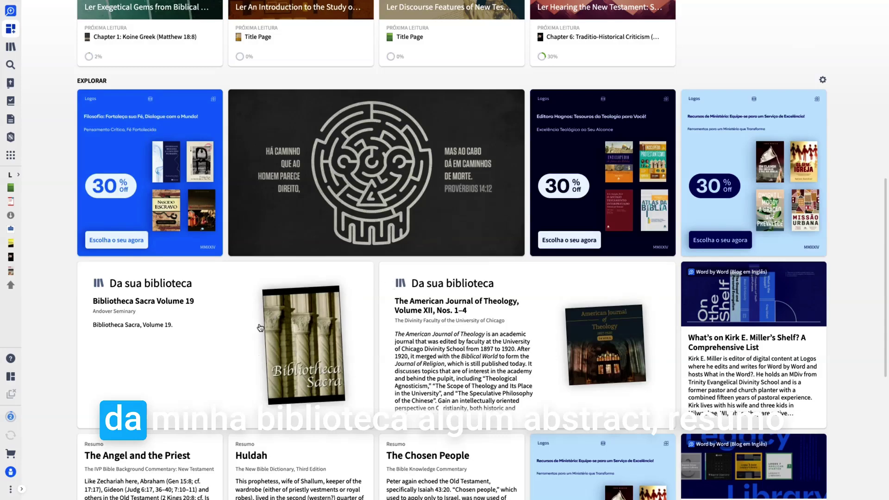
scroll(260, 328, "down", 1)
scroll(450, 318, "down", 3)
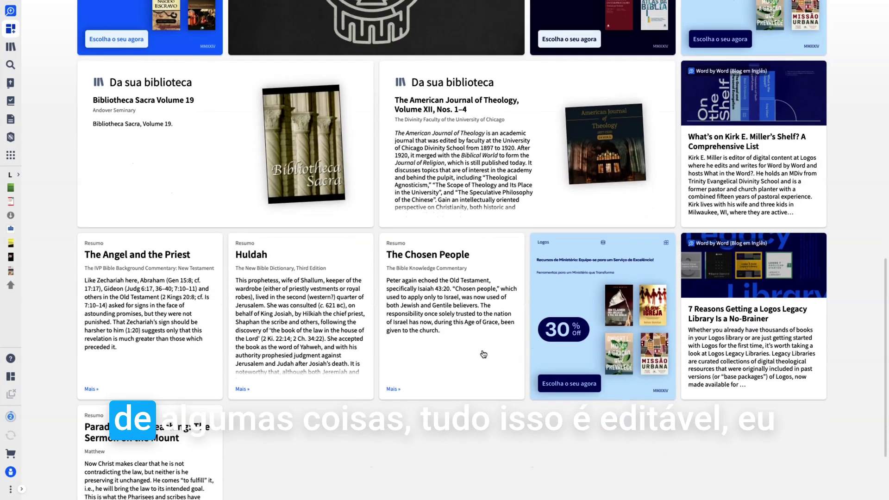
Step: Limit the Explorar section's content to Versículo do dia and Blog em Português
scroll(809, 210, "up", 5)
scroll(810, 210, "up", 1)
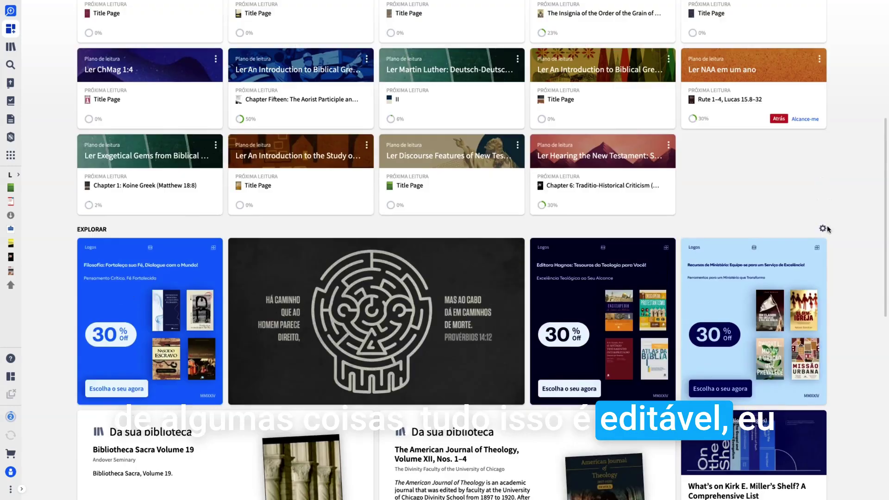
left_click(823, 229)
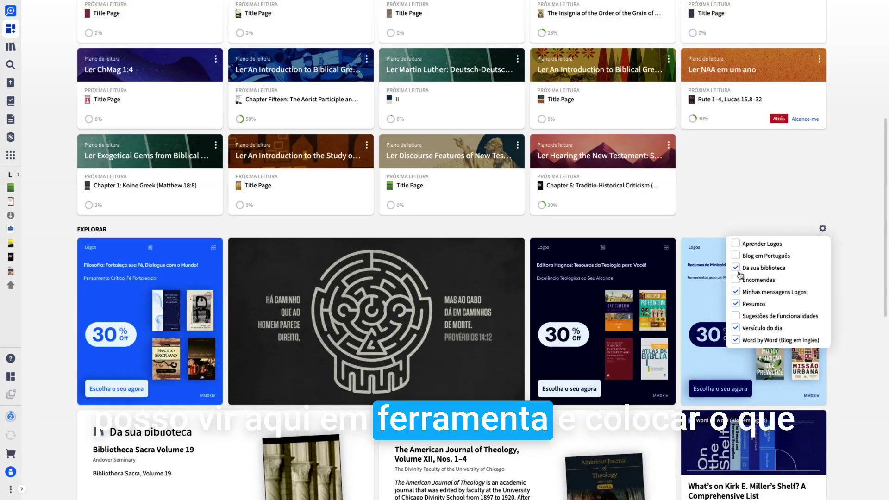
left_click(736, 340)
left_click(736, 305)
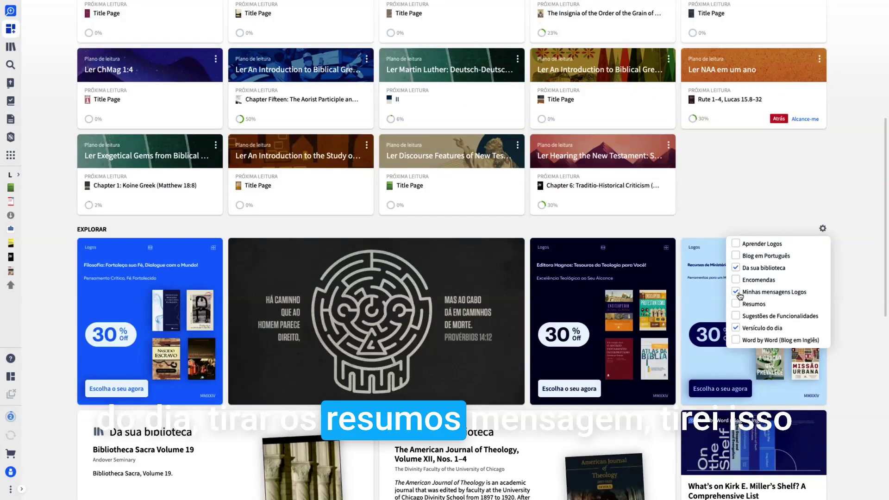
left_click(737, 292)
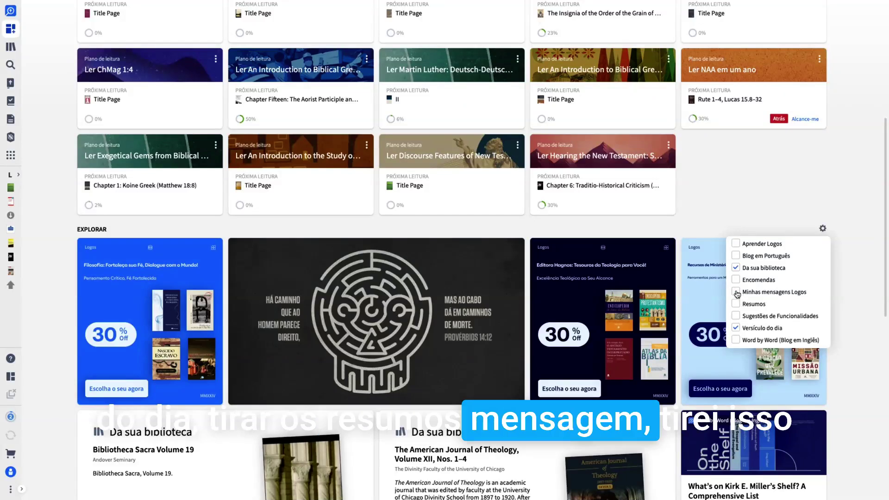
left_click(736, 256)
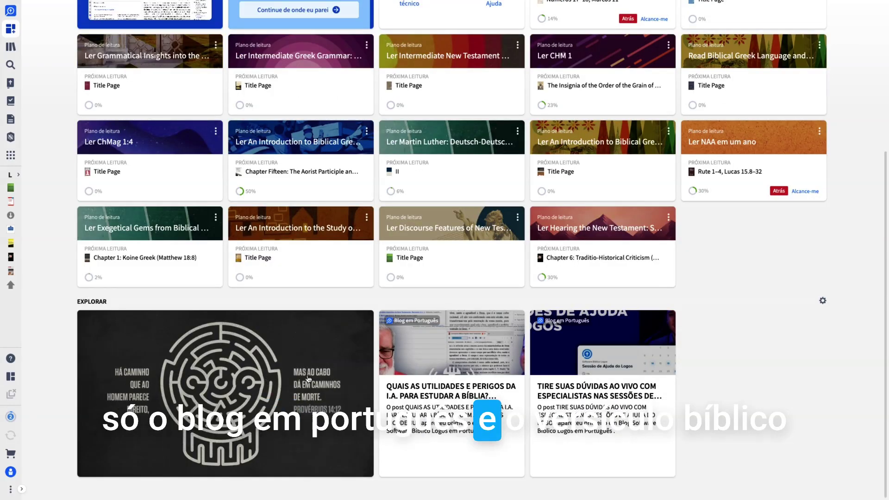
Step: Hide the Assistente de Introdução card in the Começar a usar section and show it again
scroll(512, 325, "up", 5)
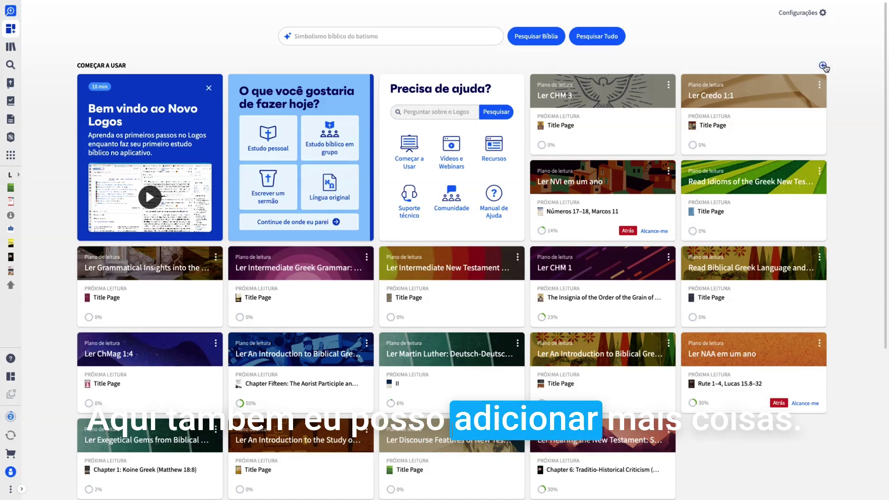
left_click(823, 65)
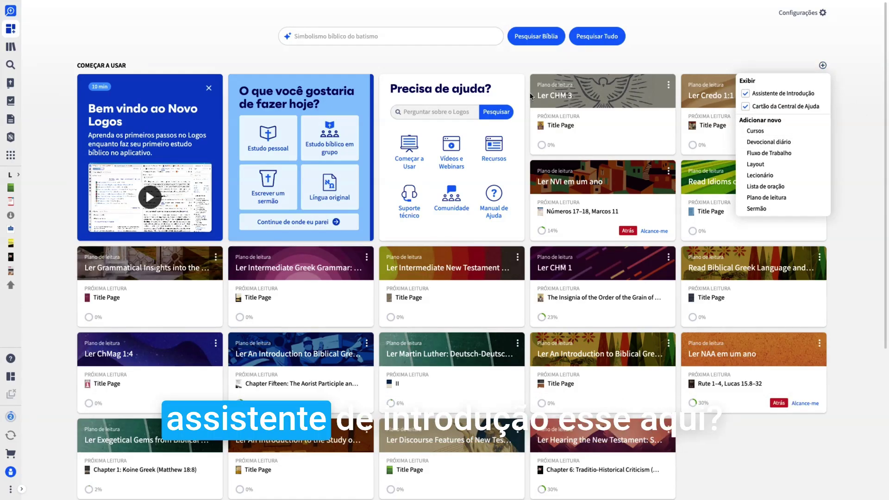
left_click(746, 93)
left_click(747, 94)
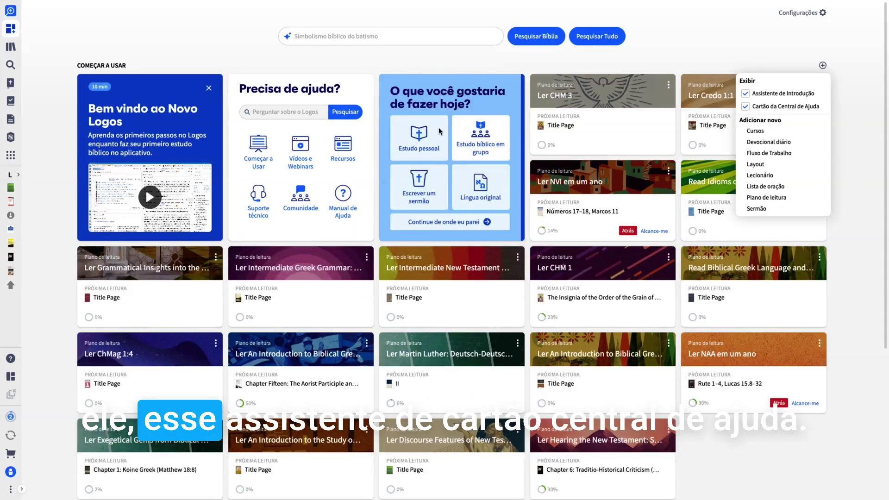
Step: Hide the Cartão da Central de Ajuda and dismiss the Bem vindo ao Novo Logos card in the Começar a usar section
left_click(745, 107)
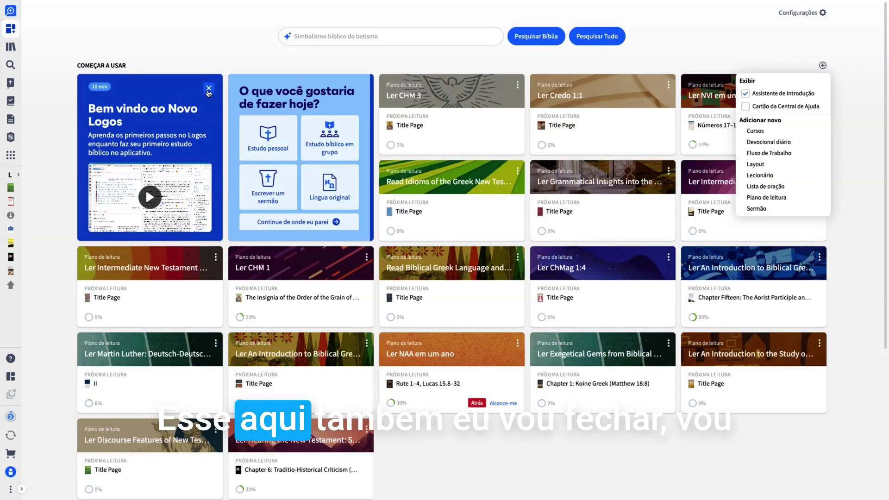
left_click(209, 89)
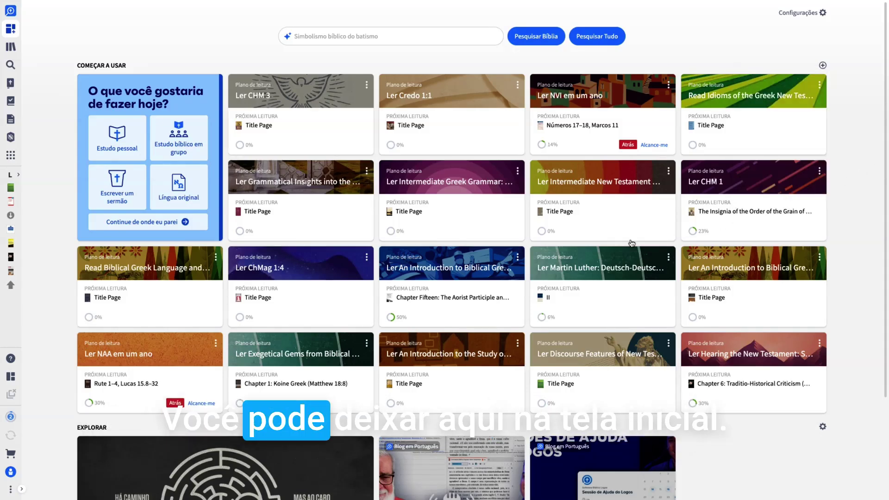
scroll(441, 256, "down", 2)
scroll(442, 259, "up", 2)
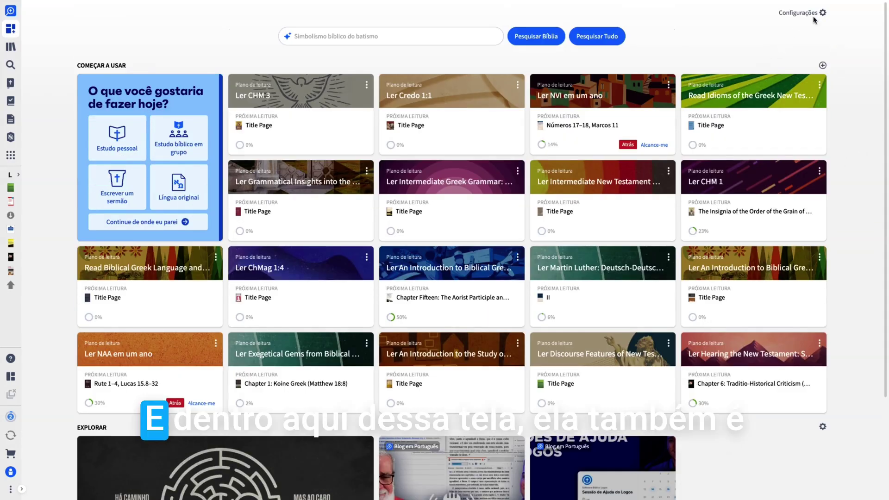
Step: Try the home page with 3 and 4 columns, and leave it set to 3 columns
left_click(821, 13)
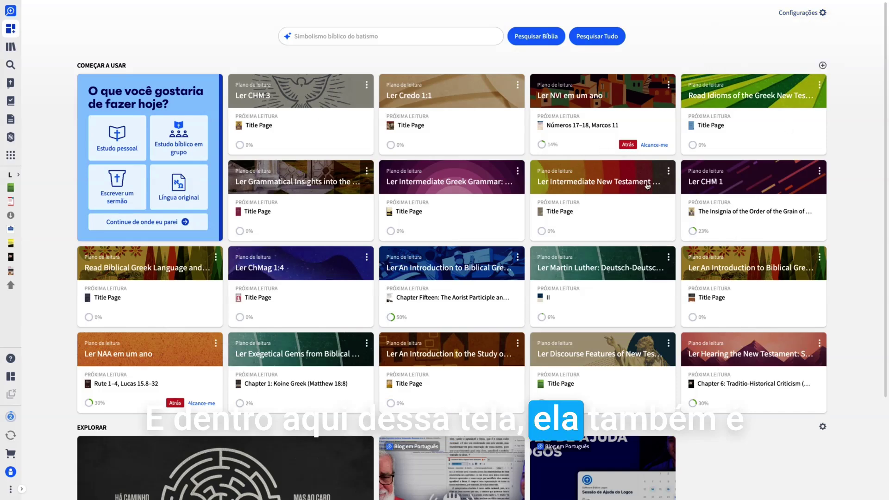
left_click(822, 13)
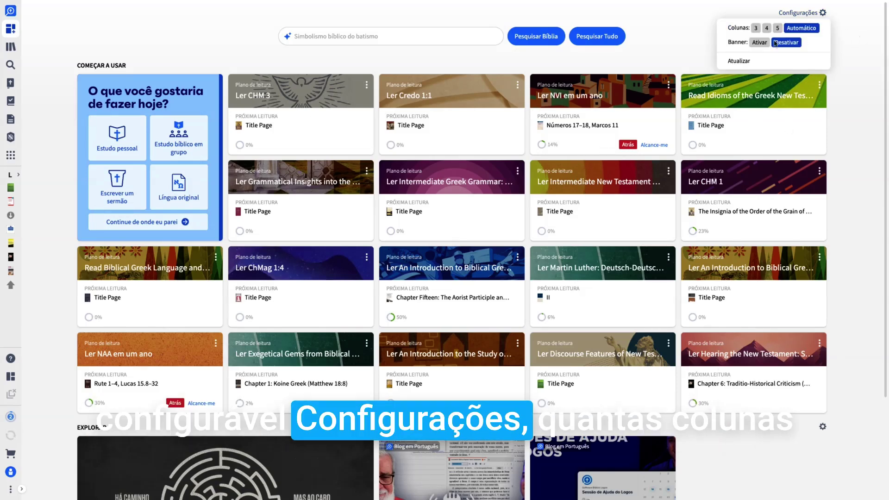
left_click(758, 30)
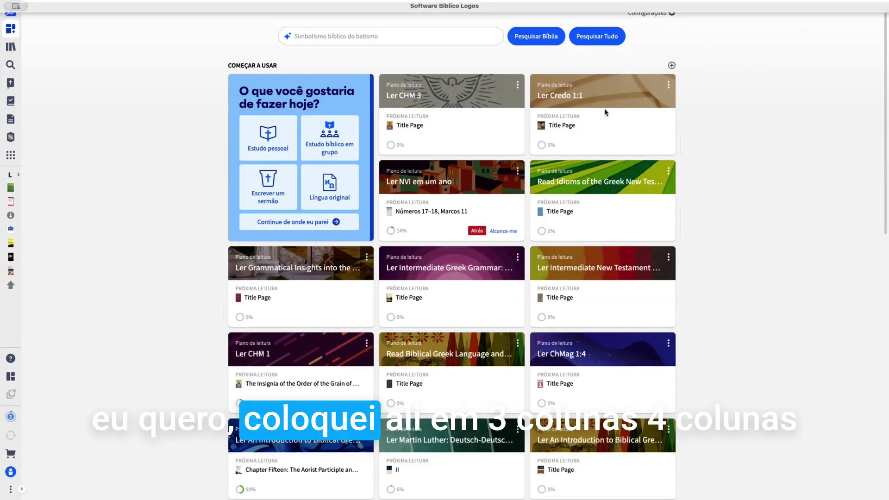
left_click(674, 15)
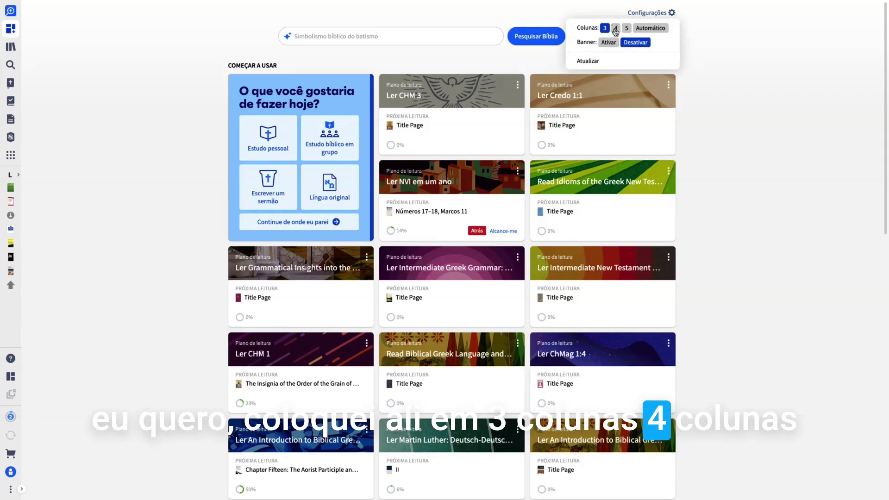
left_click(616, 29)
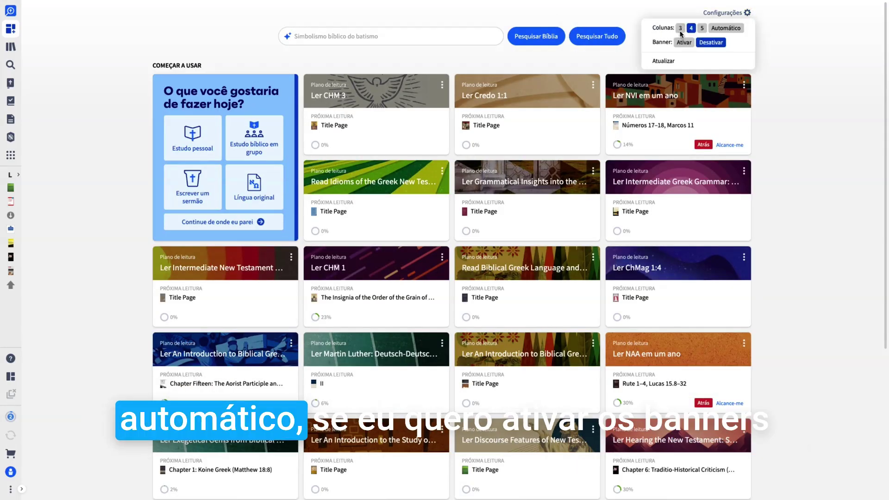
left_click(681, 30)
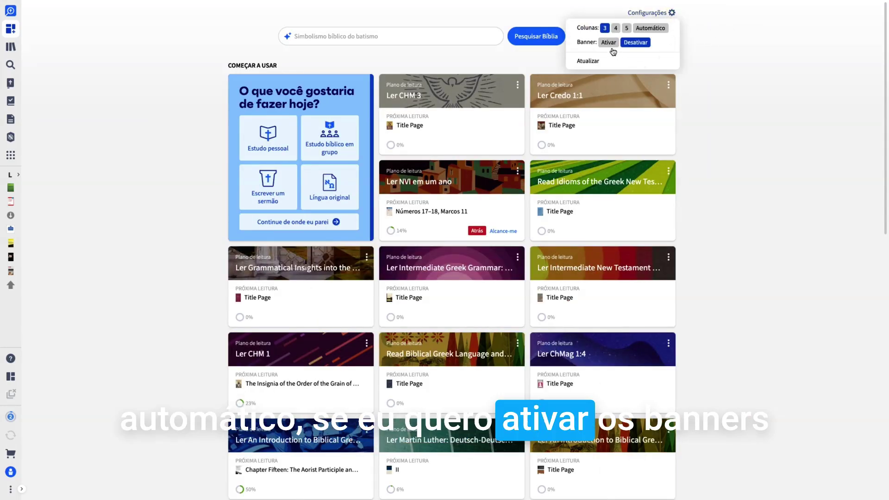
Step: Activate the home page banner, look it over and dismiss the displayed promotion
left_click(610, 42)
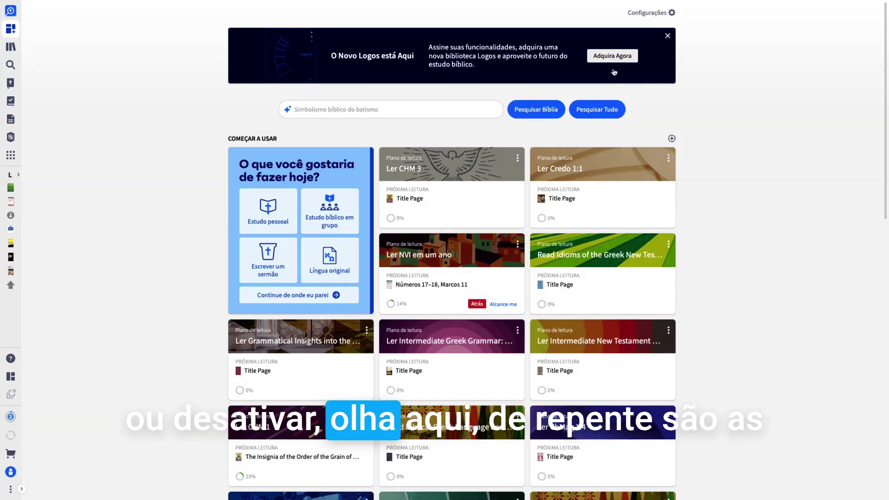
scroll(579, 121, "down", 2)
scroll(531, 165, "up", 2)
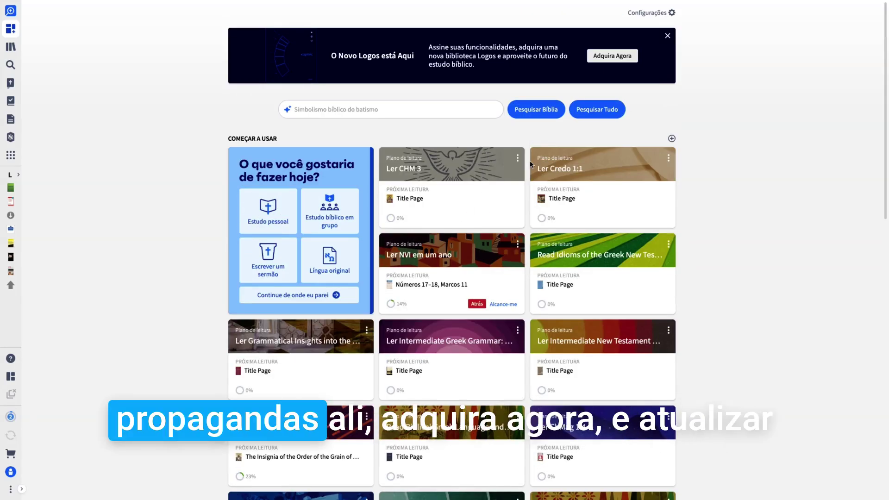
left_click(672, 35)
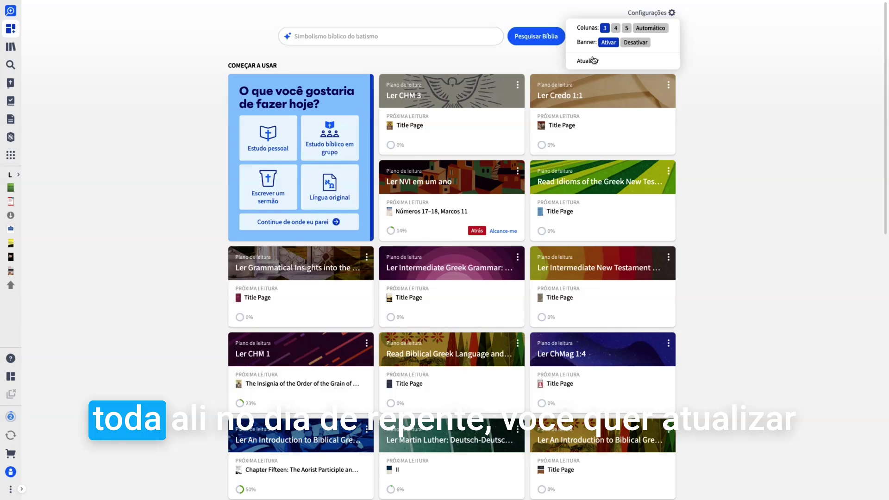
Step: Refresh the home page content and look over its updated cards and reading plans
left_click(590, 60)
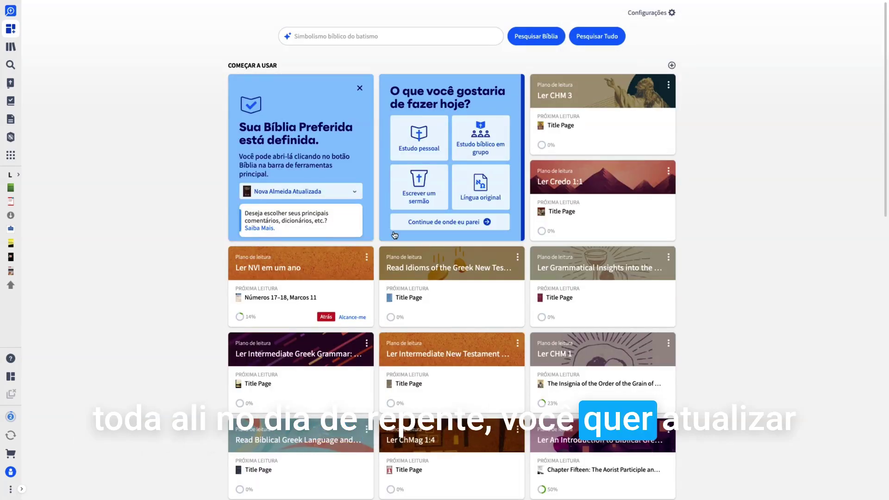
scroll(394, 235, "down", 3)
scroll(616, 363, "up", 3)
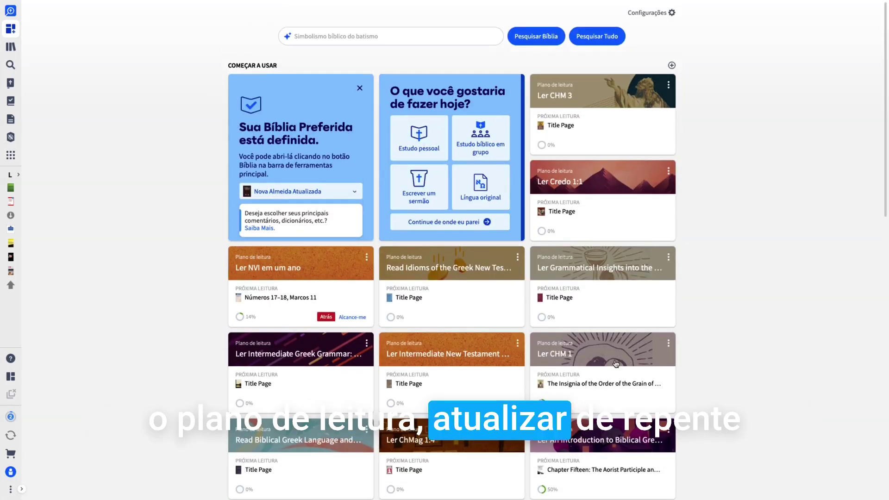
scroll(616, 364, "down", 6)
scroll(587, 440, "up", 6)
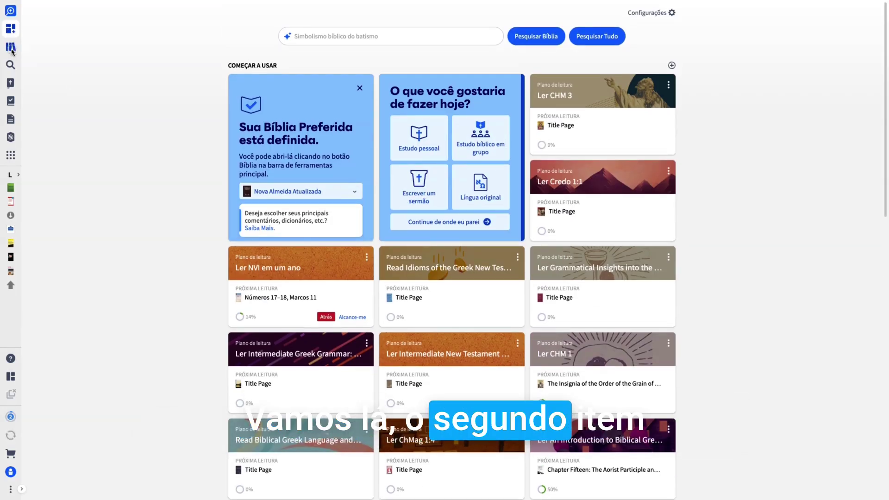
Step: Open the library and collapse the expanded filter categories from Tipo and Idiomas down to Última atualização
left_click(10, 45)
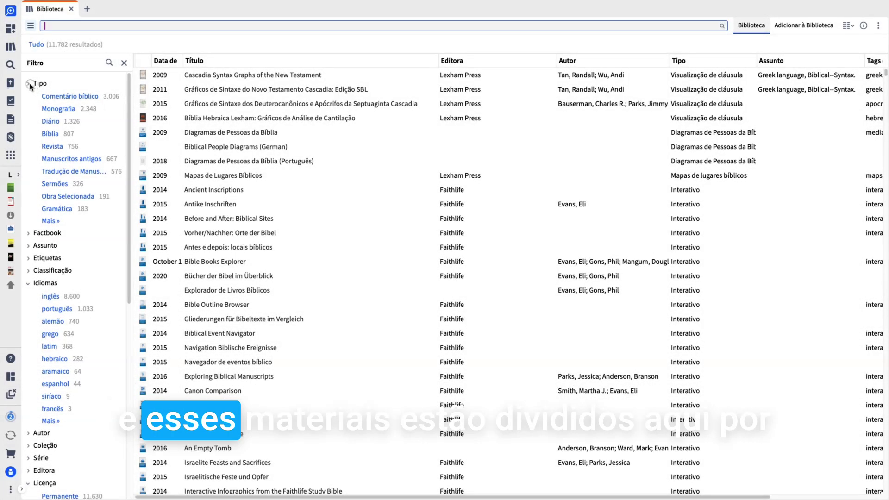
left_click(29, 84)
left_click(28, 145)
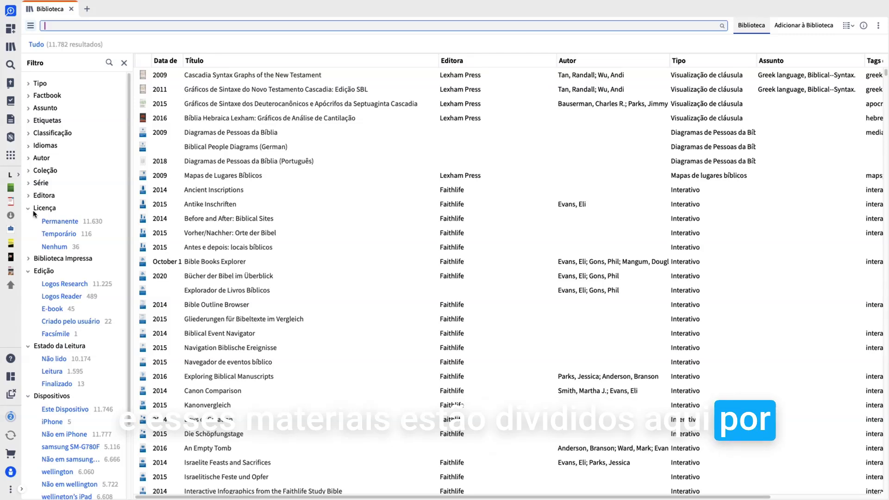
left_click(28, 209)
left_click(29, 234)
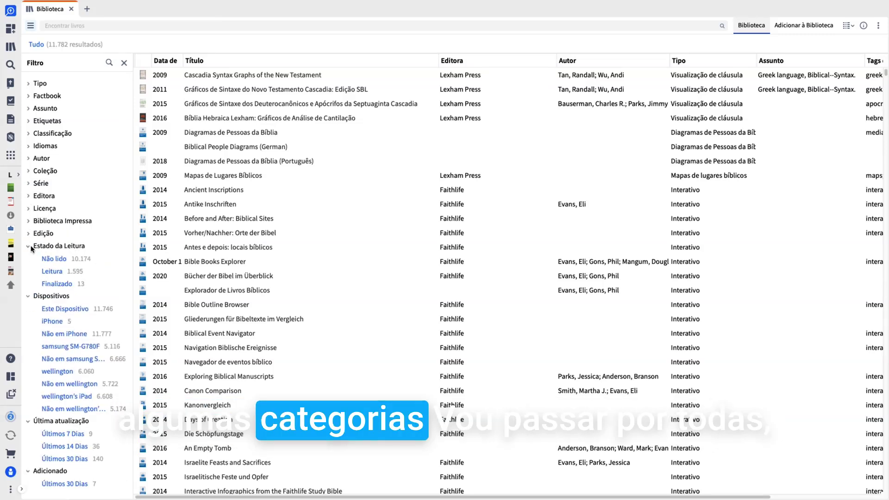
left_click(29, 248)
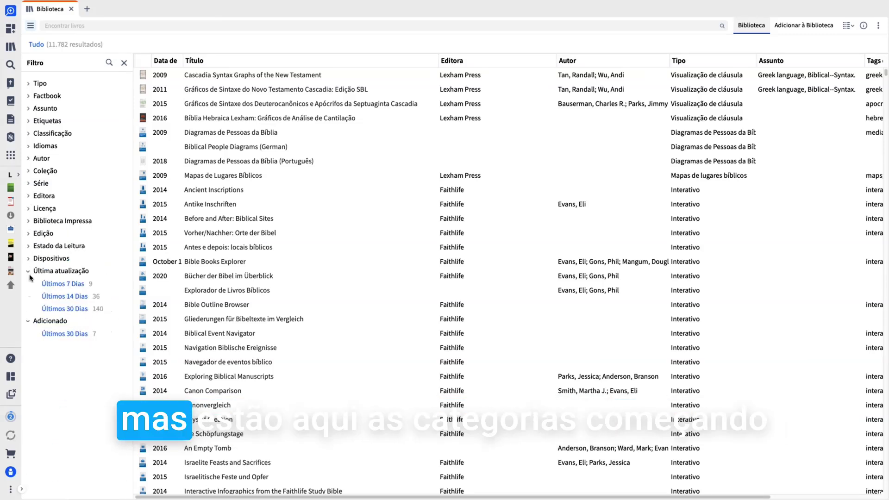
left_click(30, 272)
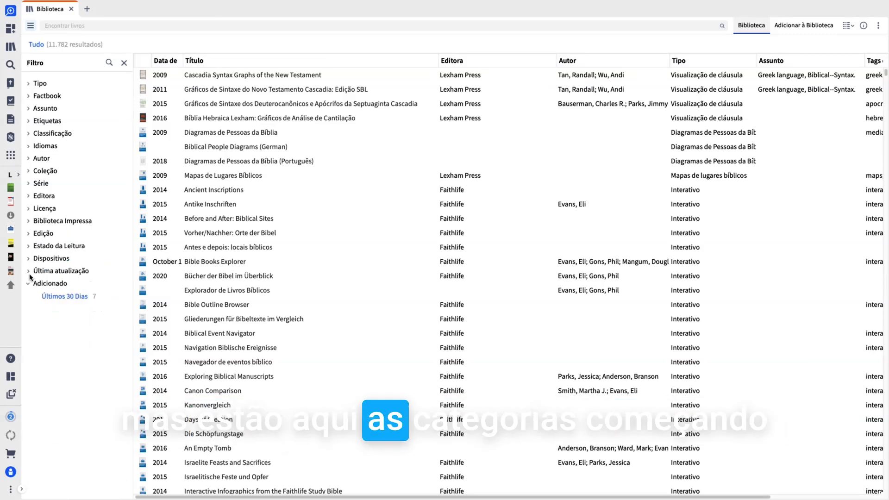
Step: Examine the resource types under Tipo and the Aconselhamento, Bíblia and Lugares groups under Factbook in the library filter
left_click(28, 84)
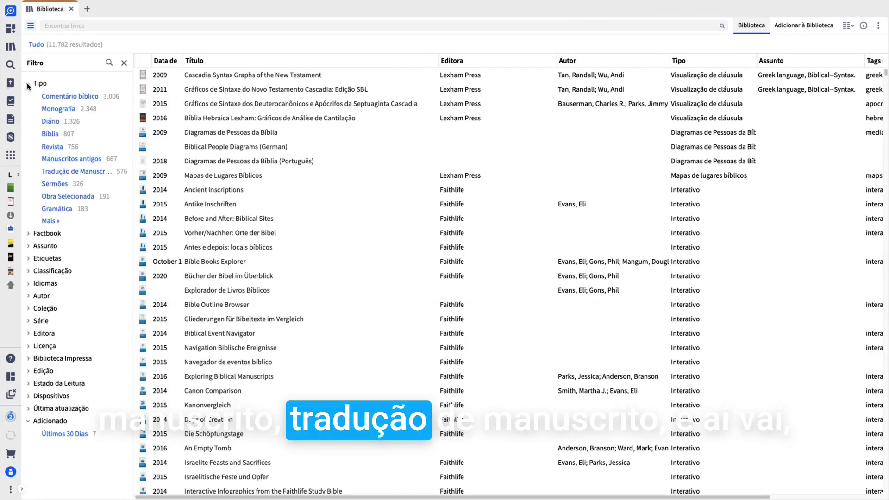
left_click(29, 84)
left_click(29, 96)
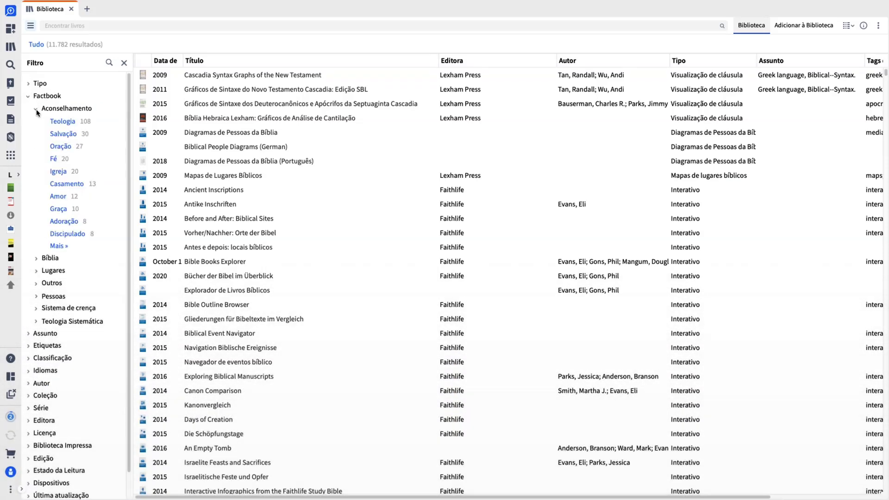
left_click(37, 109)
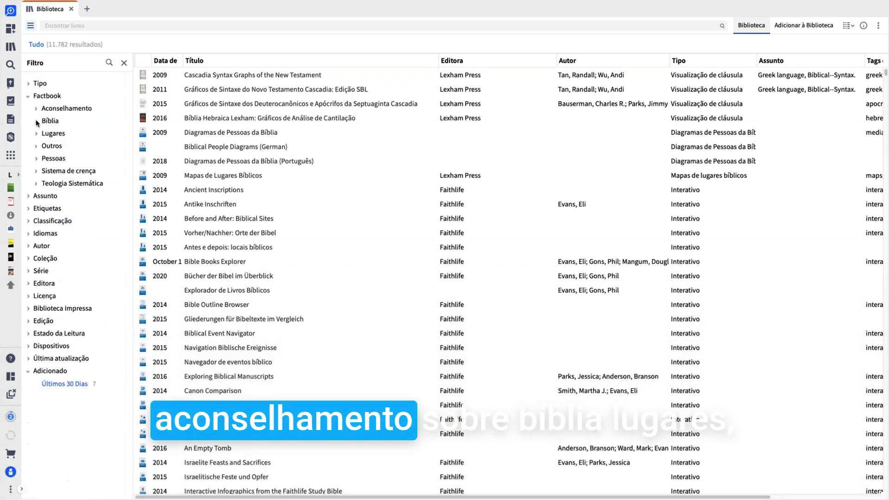
left_click(36, 121)
left_click(36, 121)
left_click(36, 134)
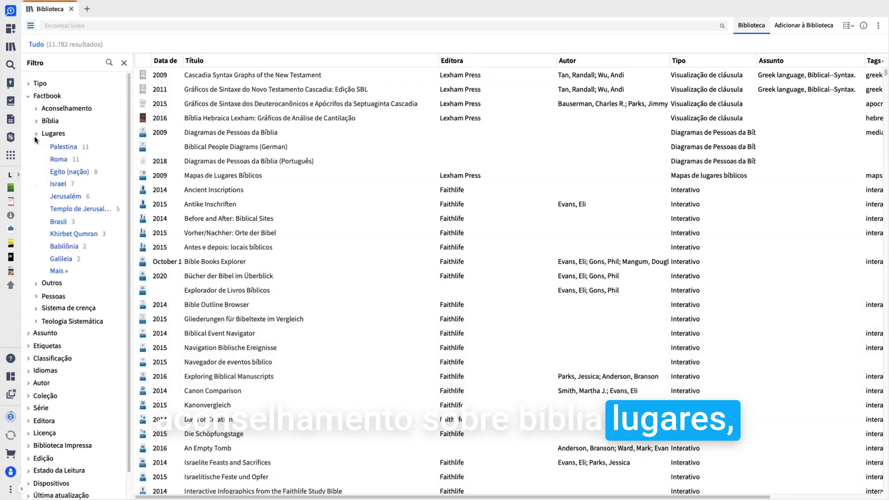
left_click(36, 134)
left_click(28, 97)
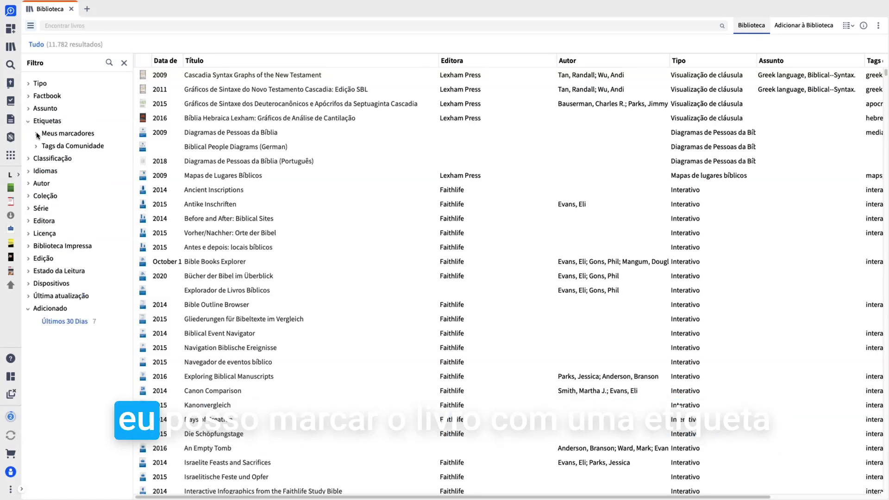
Step: Examine the Etiquetas and Classificação filter categories, including Meus marcadores, Suas Classificações and the community ratings
left_click(36, 134)
left_click(36, 133)
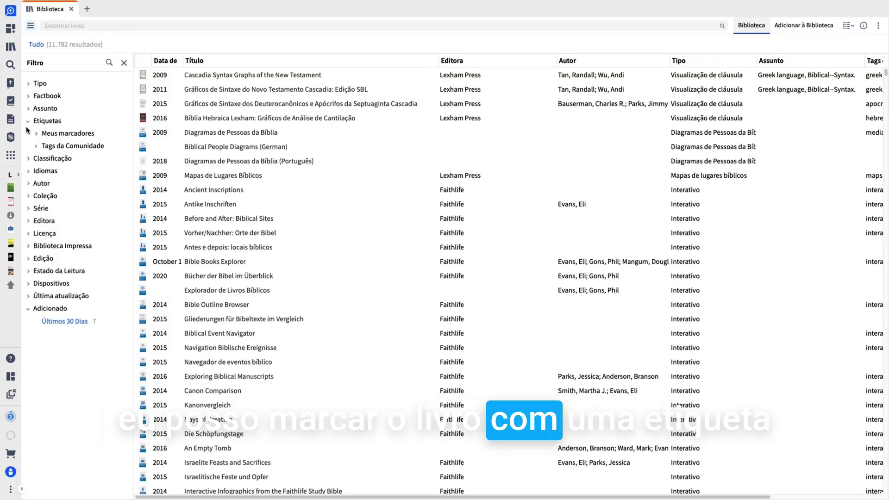
left_click(27, 123)
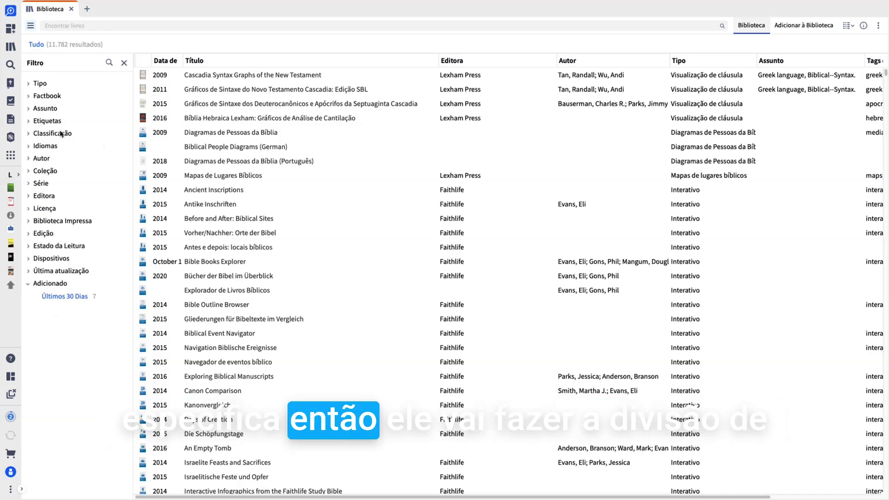
left_click(29, 134)
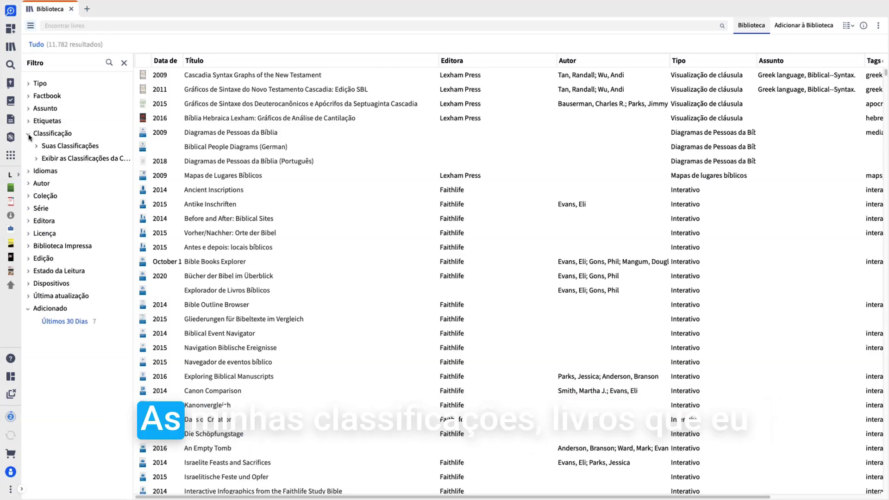
left_click(37, 147)
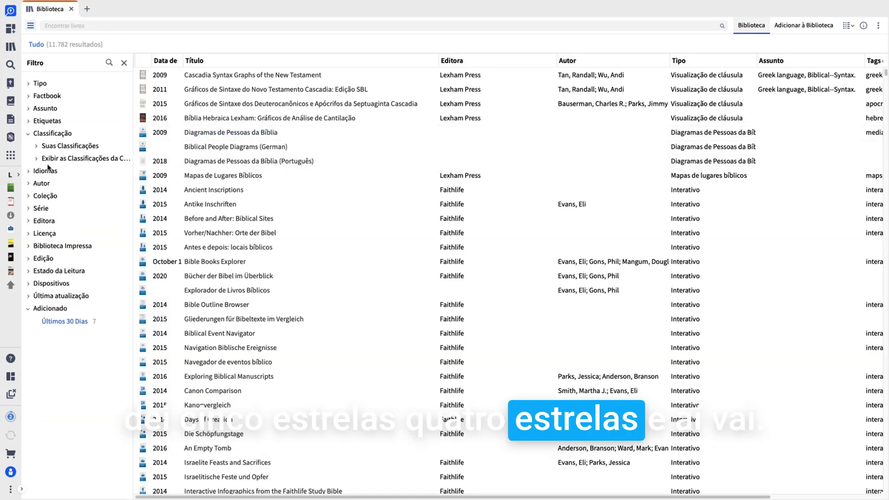
left_click(36, 160)
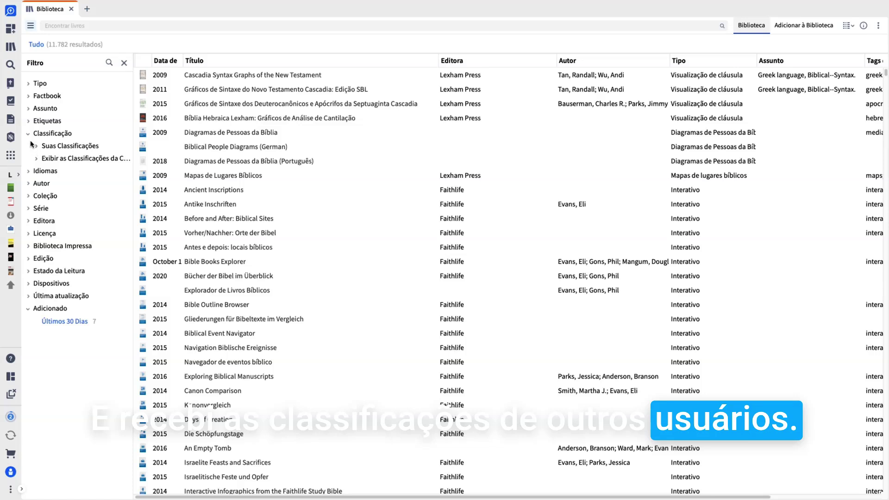
left_click(29, 134)
Step: Look at the Idiomas and Série filter categories and collapse them again
left_click(29, 145)
left_click(30, 146)
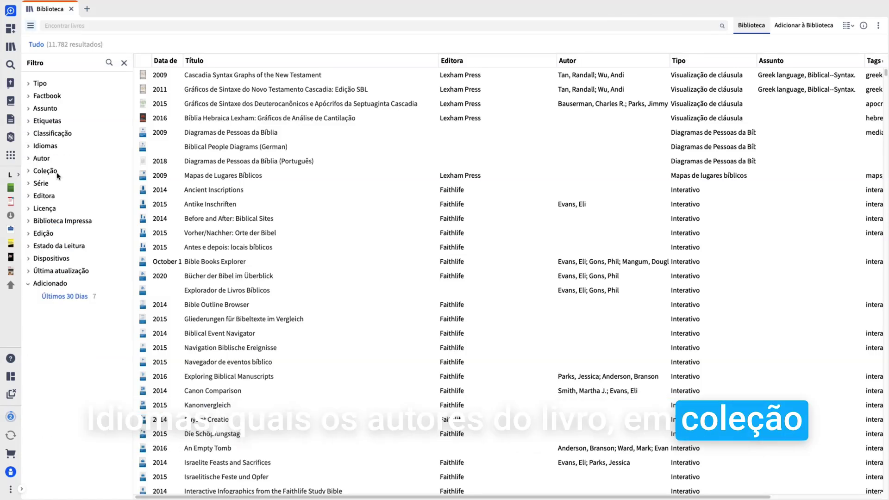
left_click(29, 183)
left_click(29, 184)
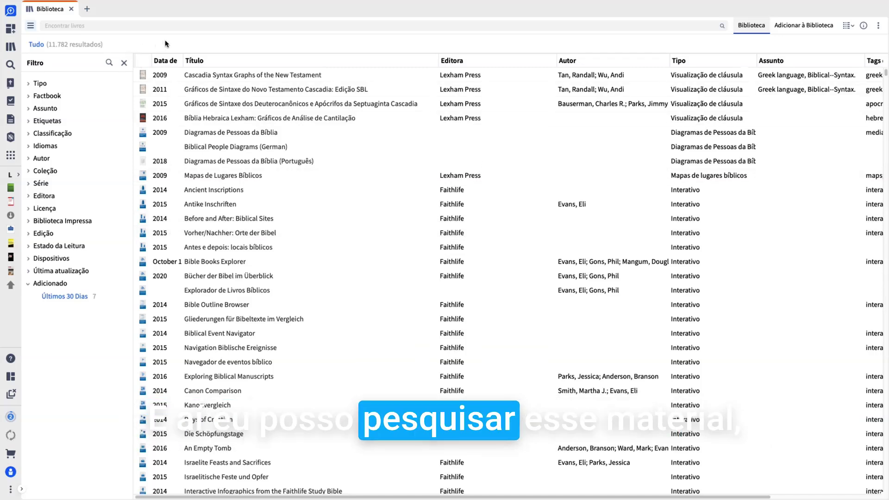
Step: Search the library by name for "Nestle Aland 28"
left_click(137, 29)
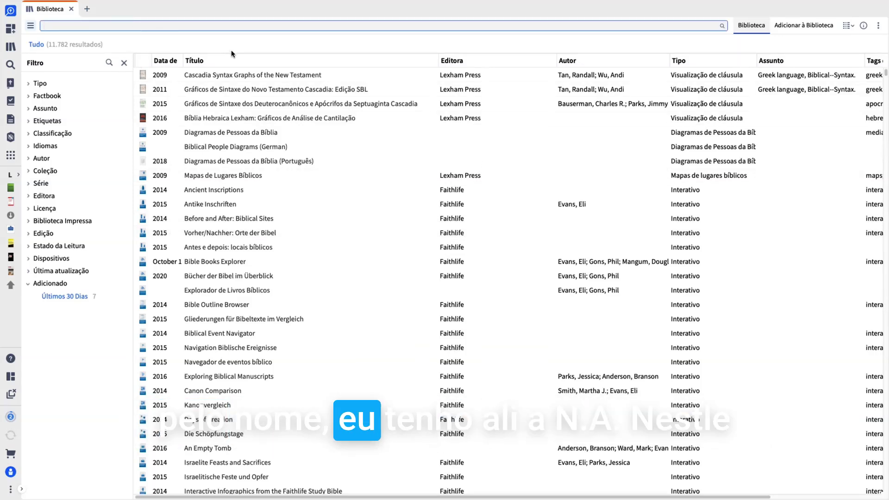
type("NA")
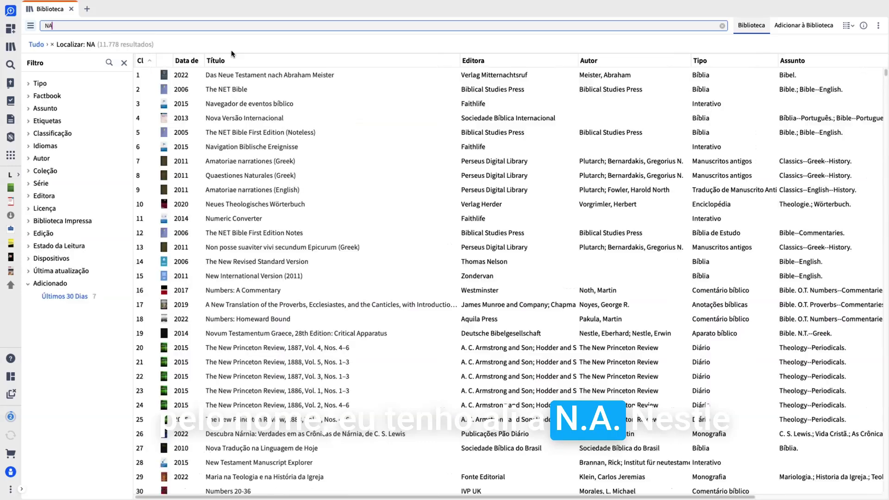
key("BackSpace")
type("estle")
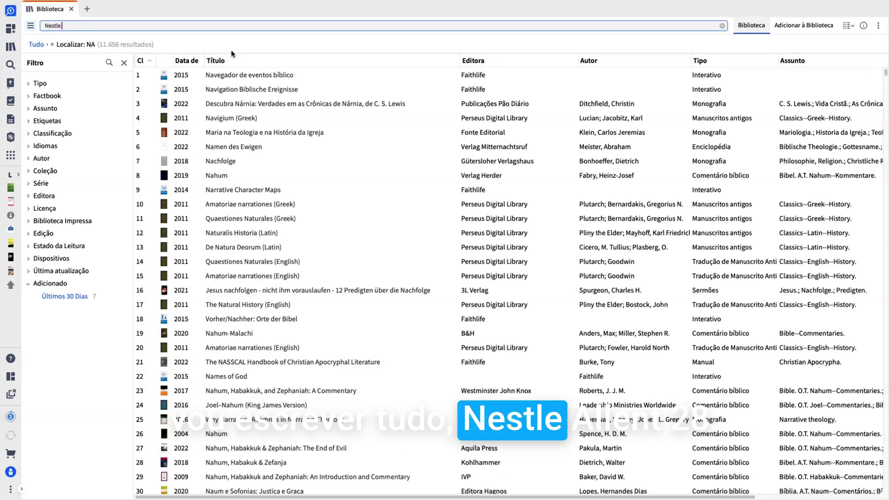
type(" Aland 28")
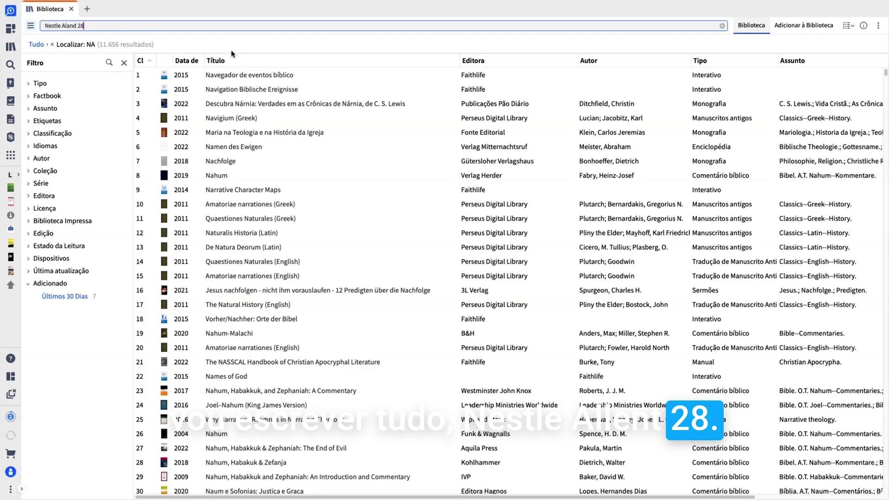
key("Return")
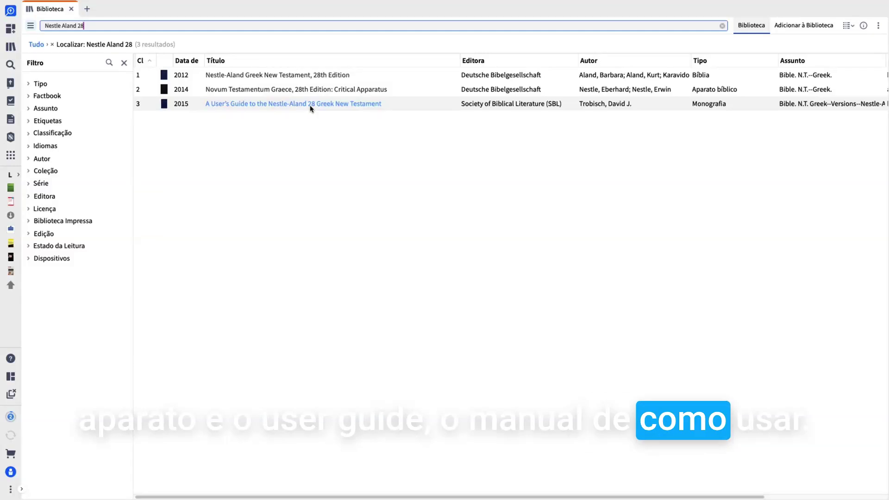
Step: Replace the query with tipo:monografia, without a space after the colon, and look through the monographs in the library
double_click(100, 26)
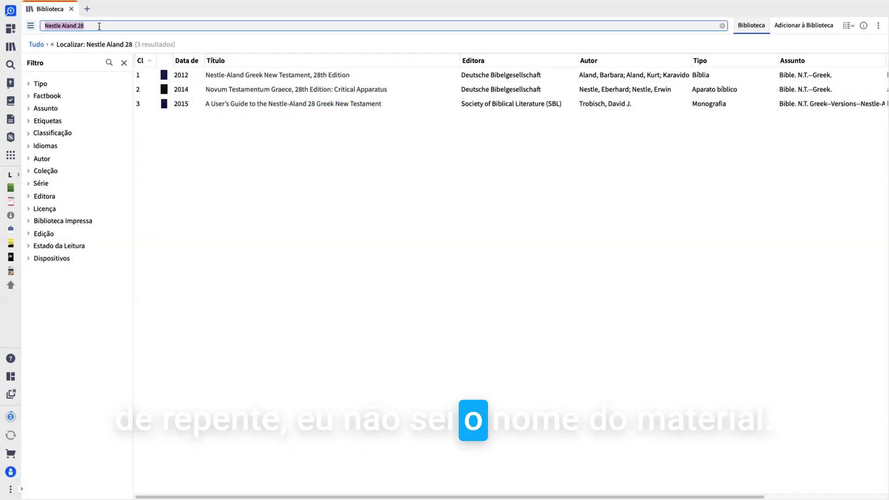
key("BackSpace")
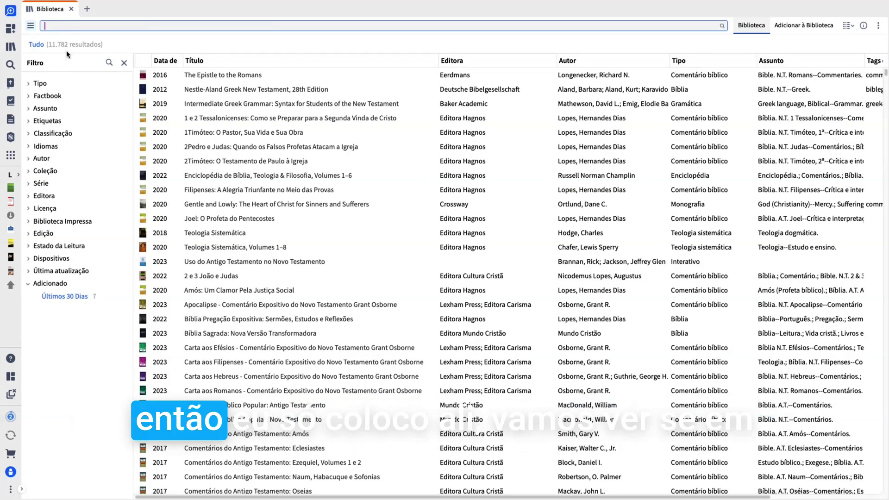
type("tipo: monografia")
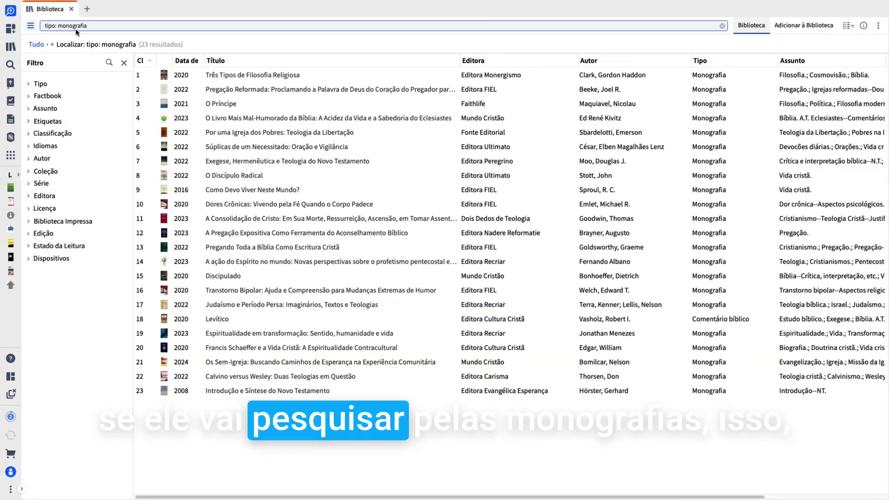
left_click(58, 26)
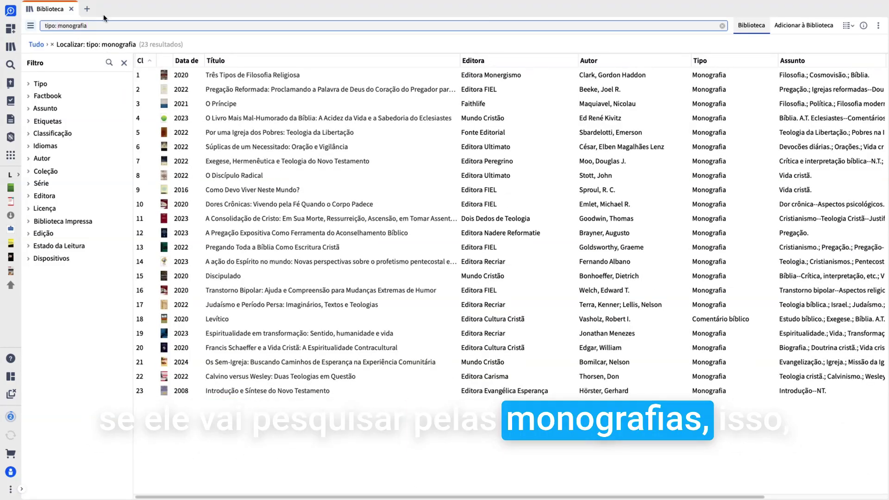
key("Delete")
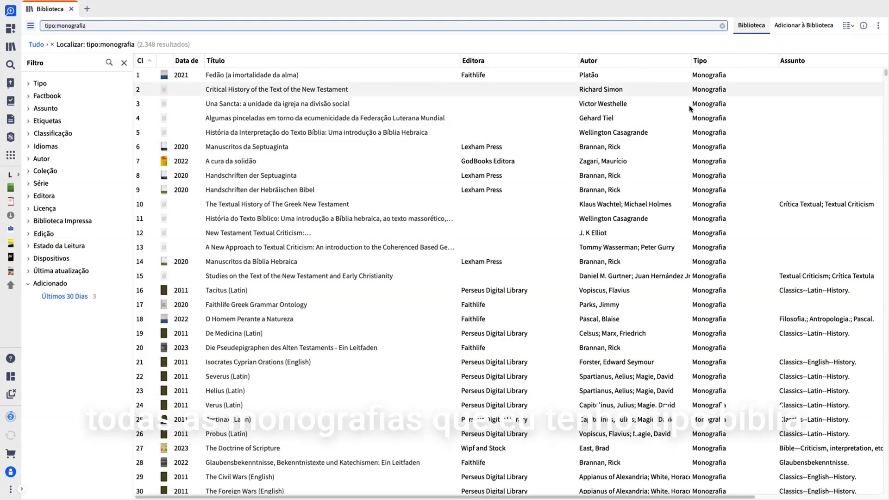
scroll(698, 224, "down", 7)
scroll(650, 224, "up", 7)
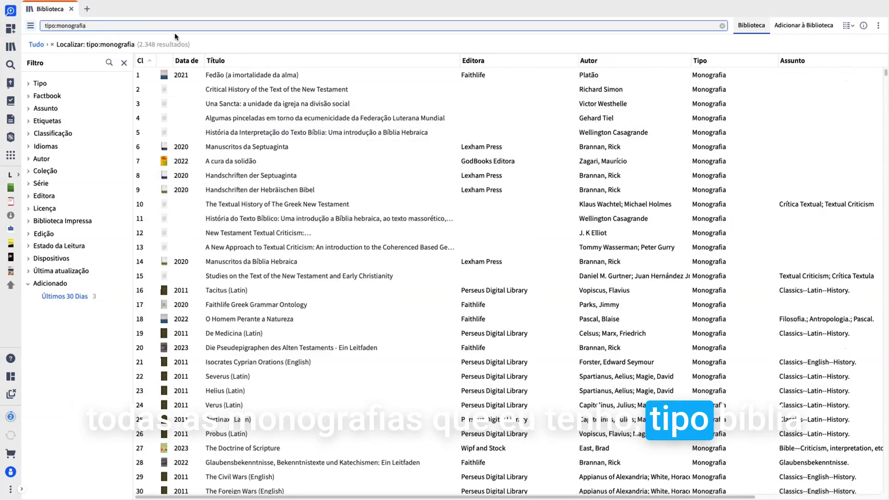
Step: Change the library query to tipo:bíblia to find resources of the Bible type
key("BackSpace")
key("BackSpace")
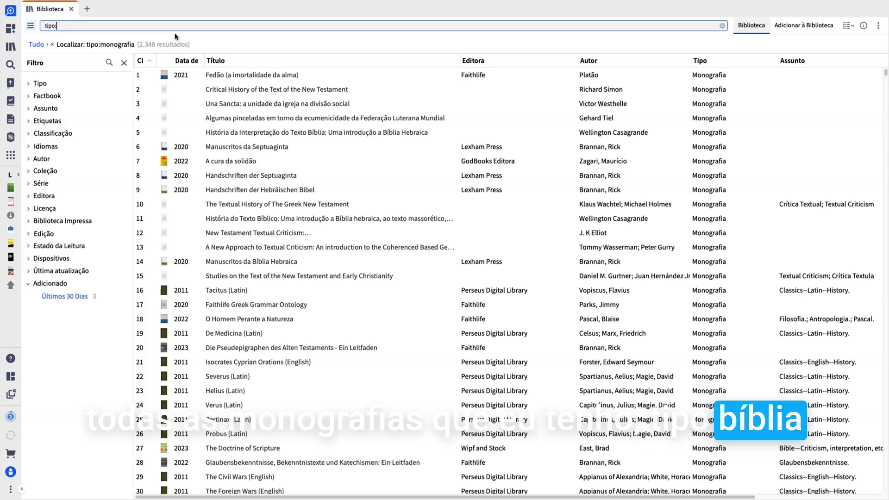
type("bíblia")
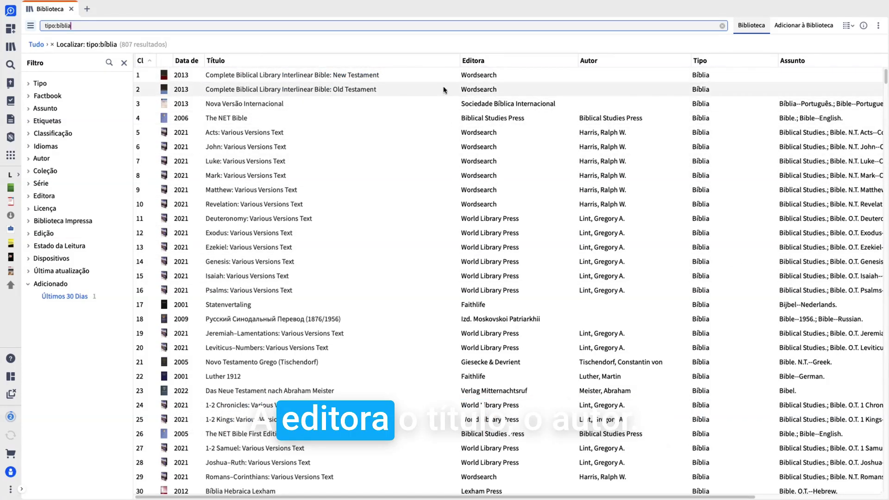
Step: Search the library by author with the query autor:F.F Bruce, keeping a space before the surname
triple_click(220, 27)
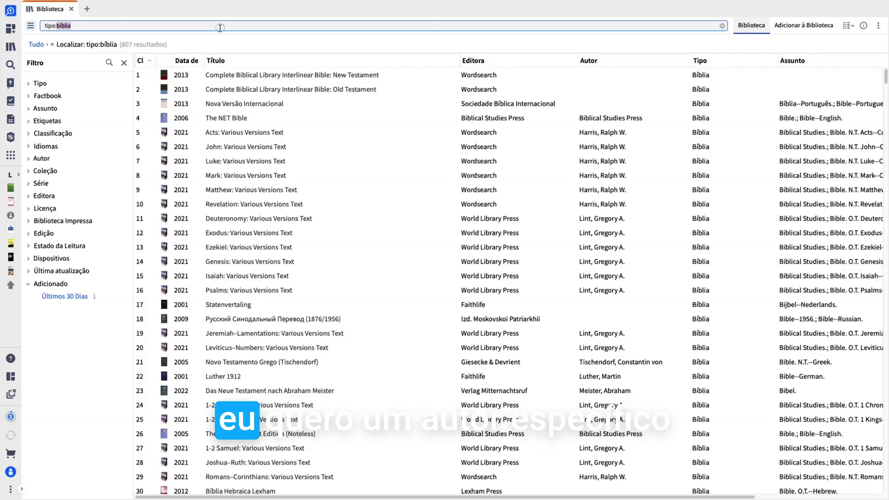
type("autor")
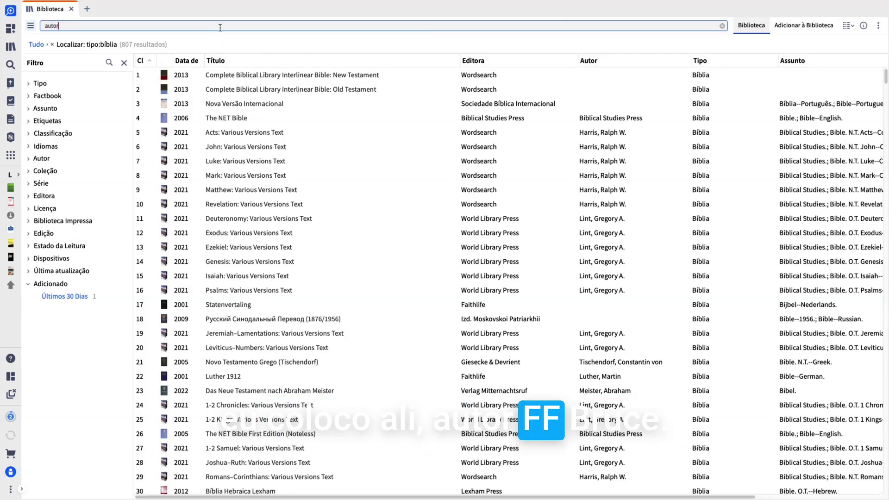
type(":F.F")
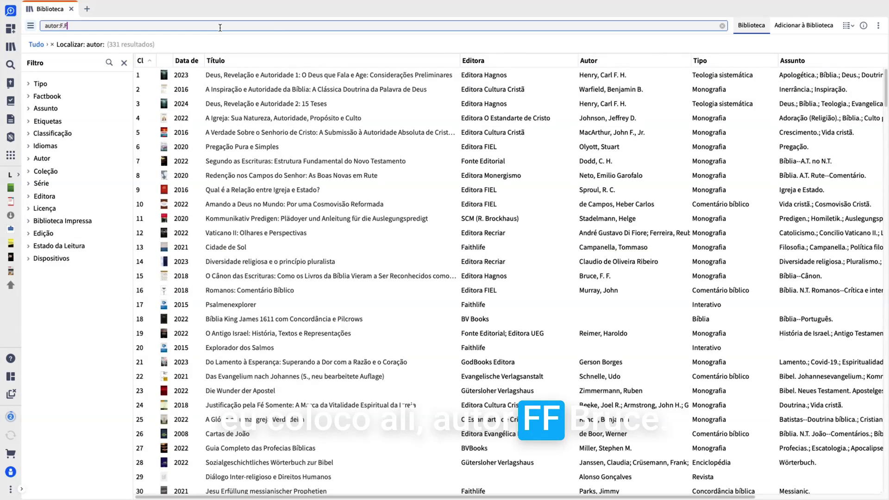
type("Bruce")
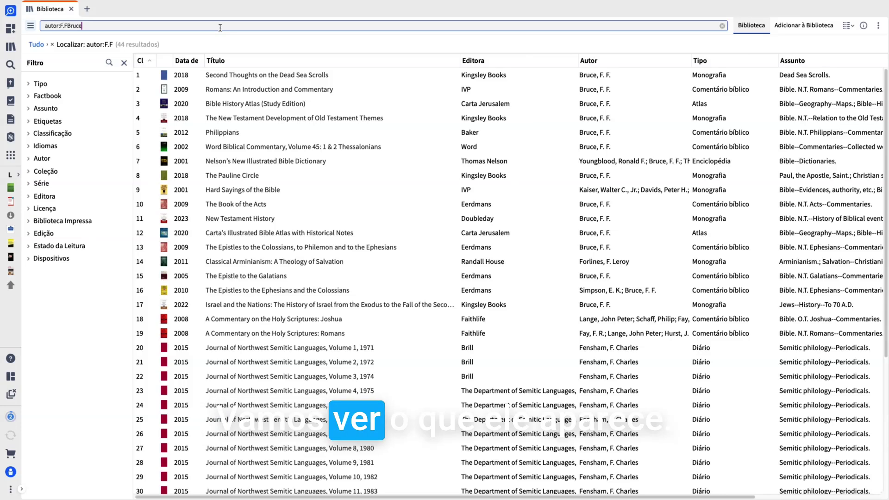
key("Left")
key("Left")
key("Left")
key("Left")
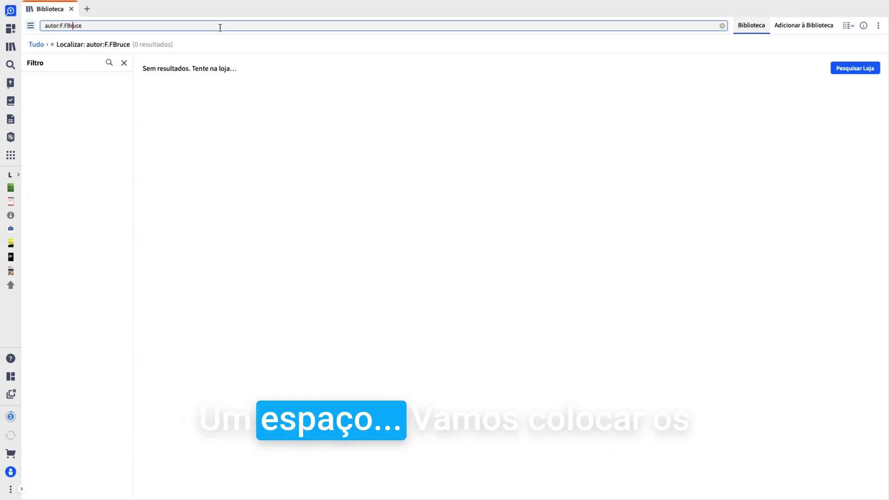
key("BackSpace")
key("Right")
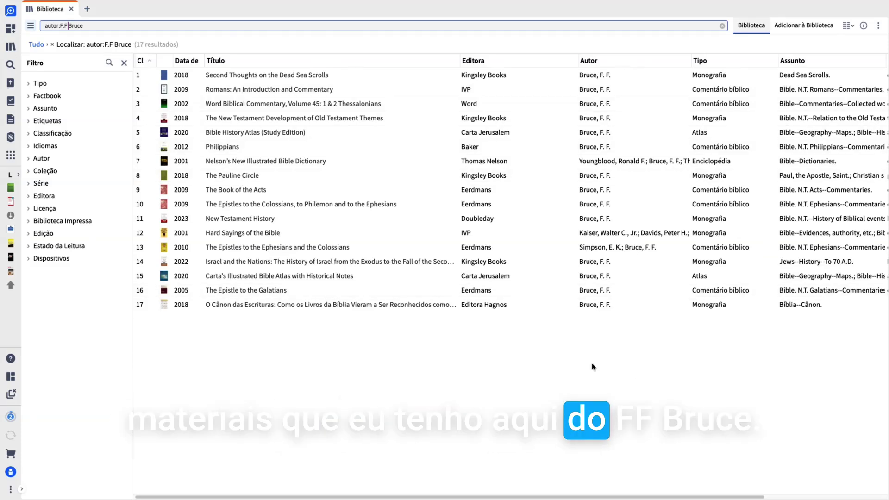
Step: Clear the author query so the whole library is listed
triple_click(119, 25)
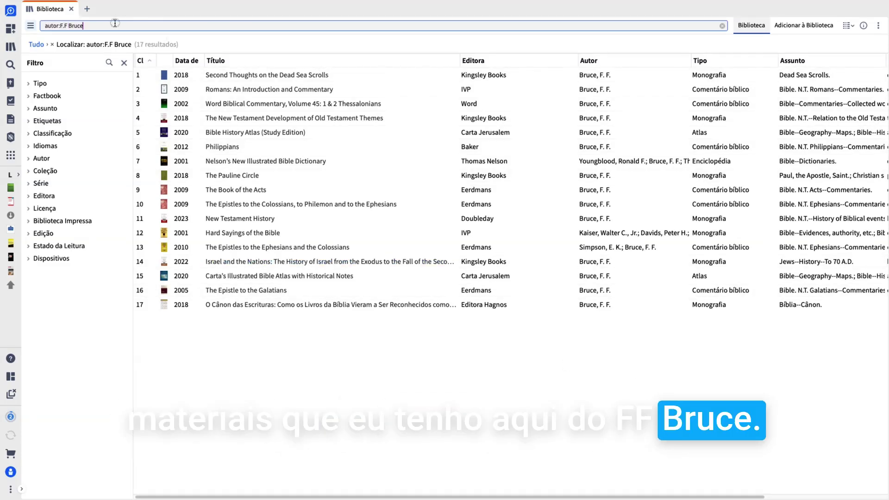
triple_click(115, 23)
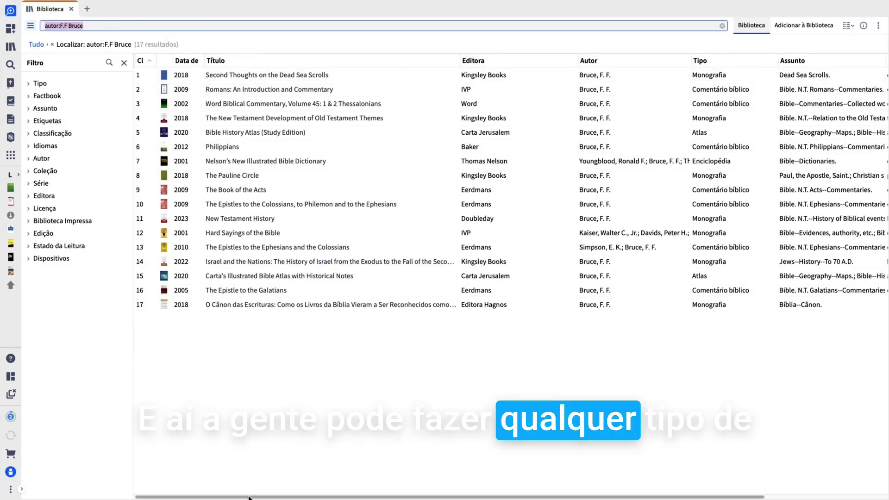
left_click_drag(248, 497, 112, 469)
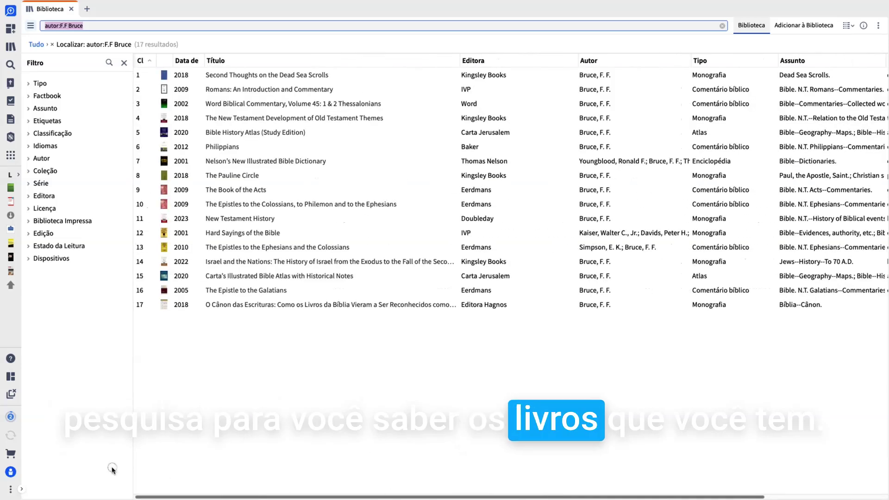
double_click(114, 26)
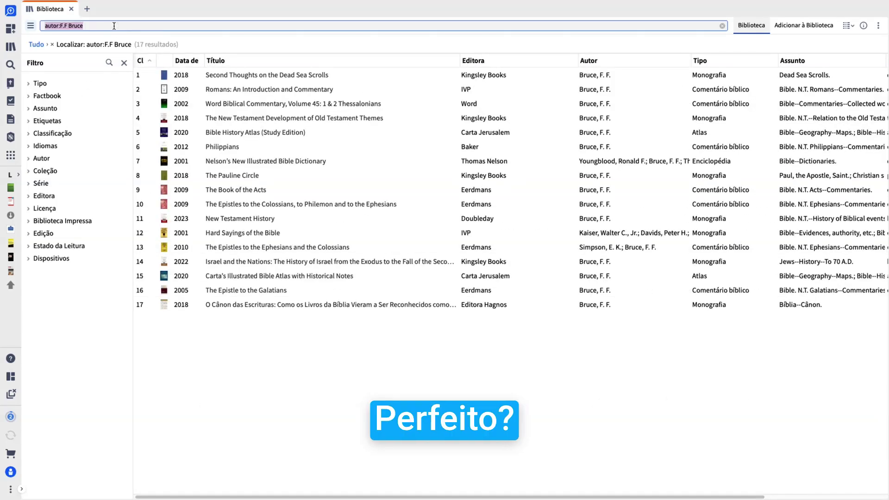
key("BackSpace")
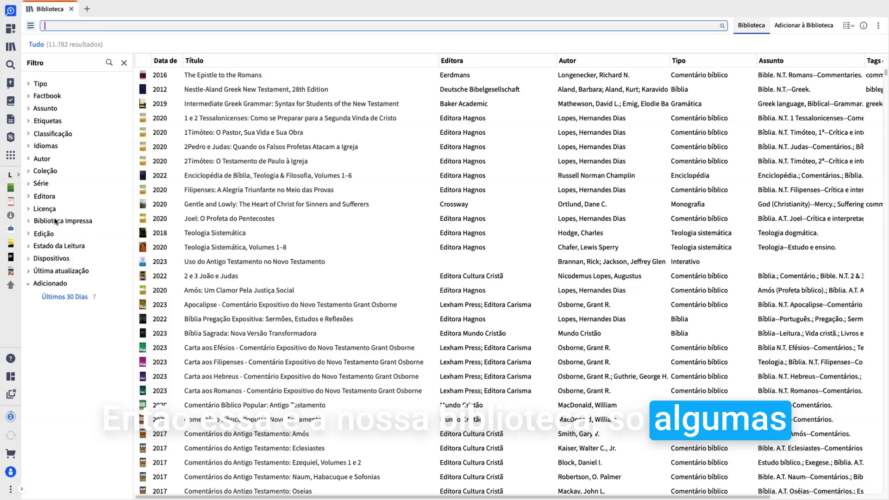
Step: Filter the library by the Temporário option under Licença and look through the temporarily licensed resources
left_click(29, 209)
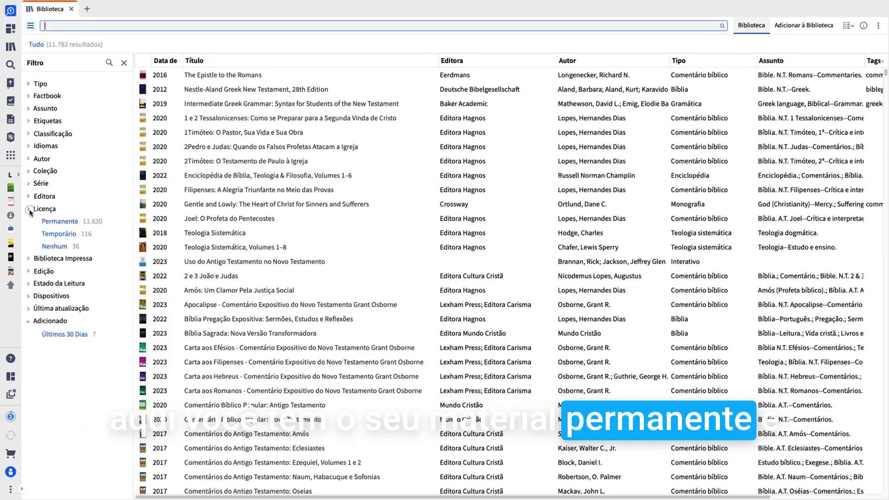
left_click(60, 234)
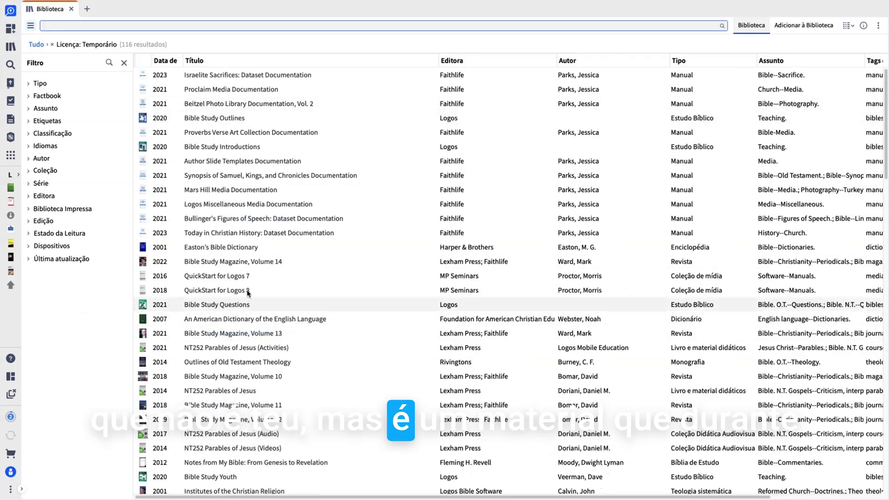
scroll(241, 421, "down", 20)
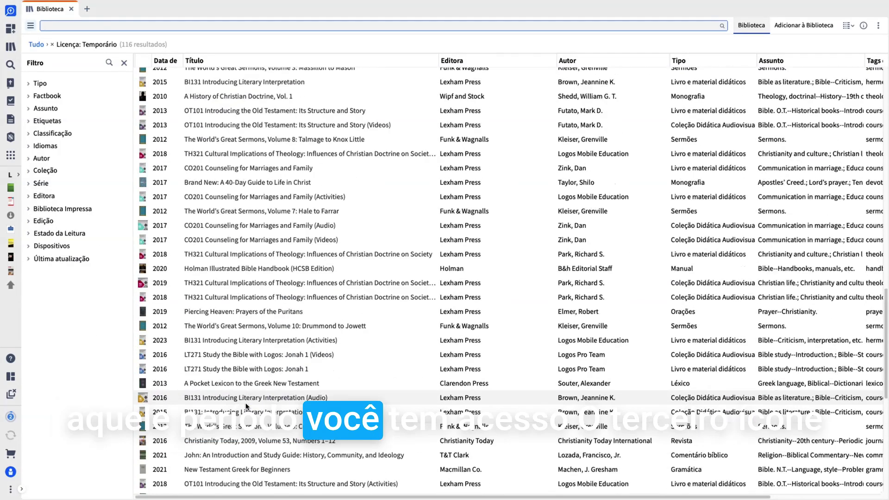
scroll(241, 421, "up", 20)
Step: Go back to the home page, then open the search tool and expand its panel to the full workspace width
left_click(11, 29)
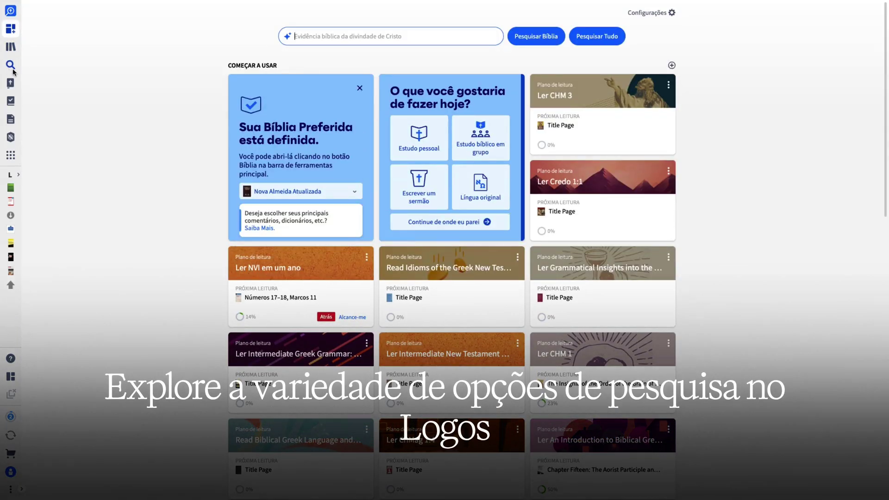
left_click(4, 69)
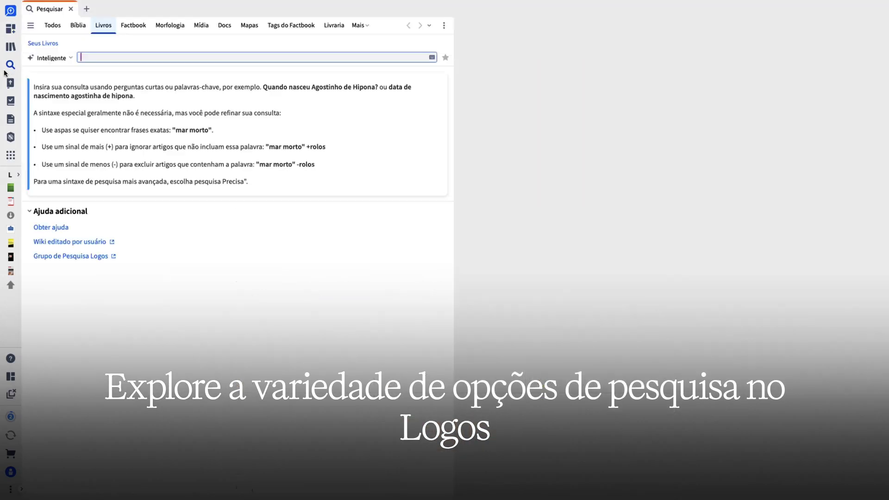
left_click_drag(51, 8, 186, 83)
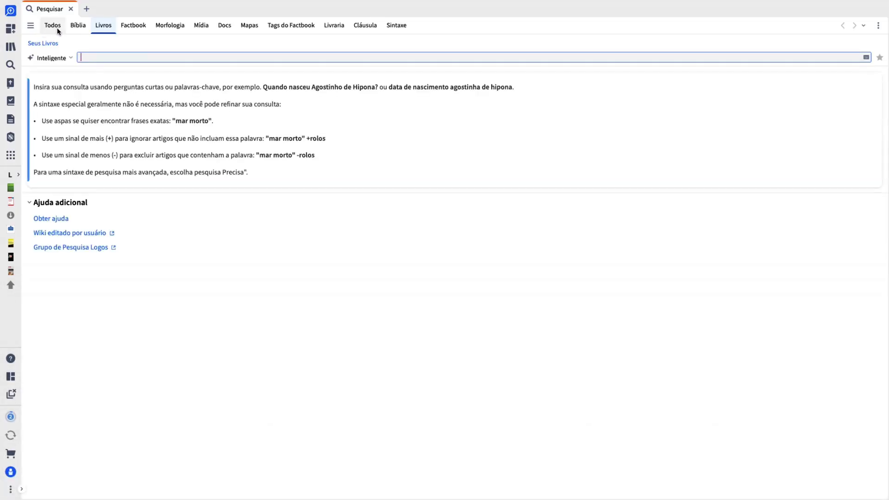
Step: View the Todos search type, then switch to Bíblia and look through the Bibles the search can be limited to
left_click(56, 30)
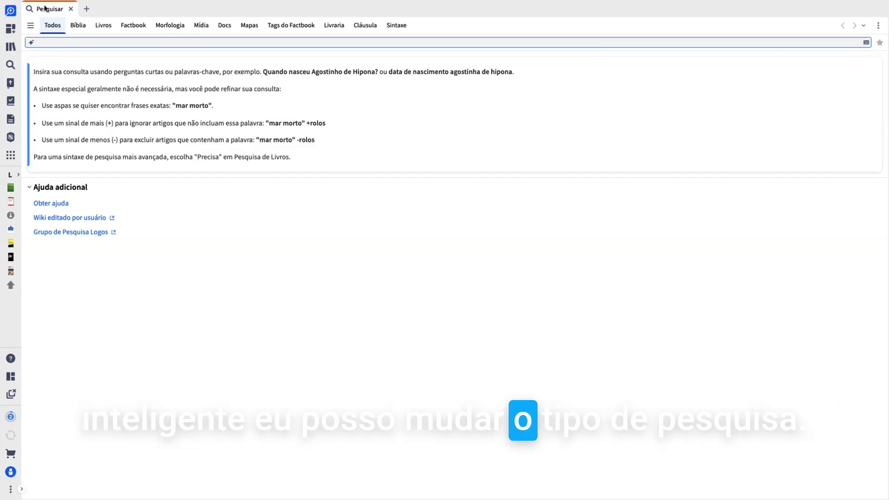
left_click(77, 25)
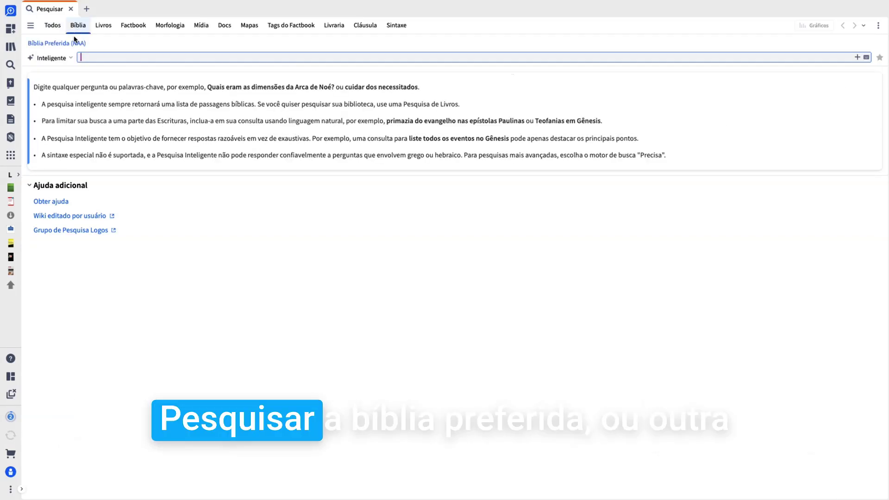
left_click(68, 43)
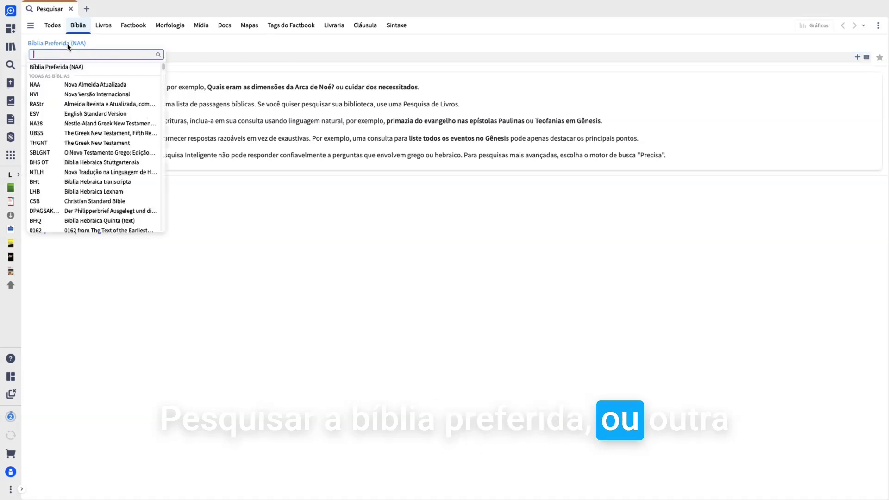
scroll(125, 201, "down", 10)
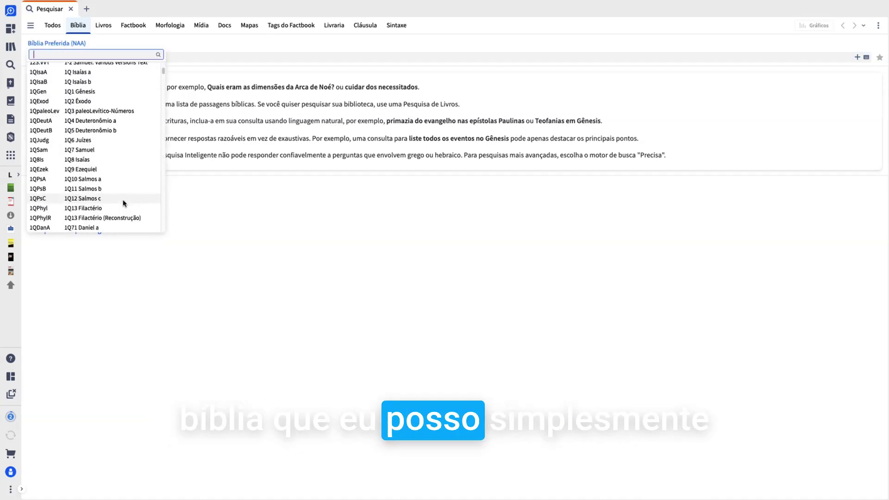
scroll(77, 140, "up", 5)
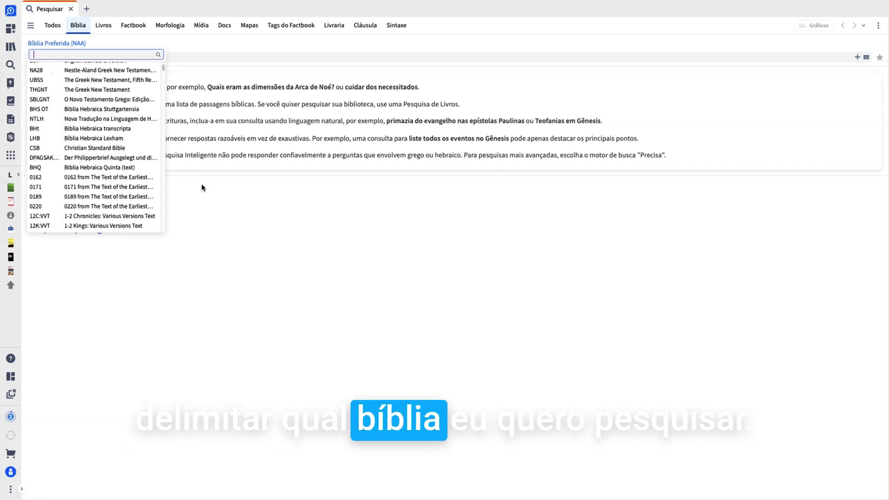
Step: Close the list of Bibles and view the Inteligente and Preciso search engine choices of the Bible search
left_click(231, 235)
left_click(48, 58)
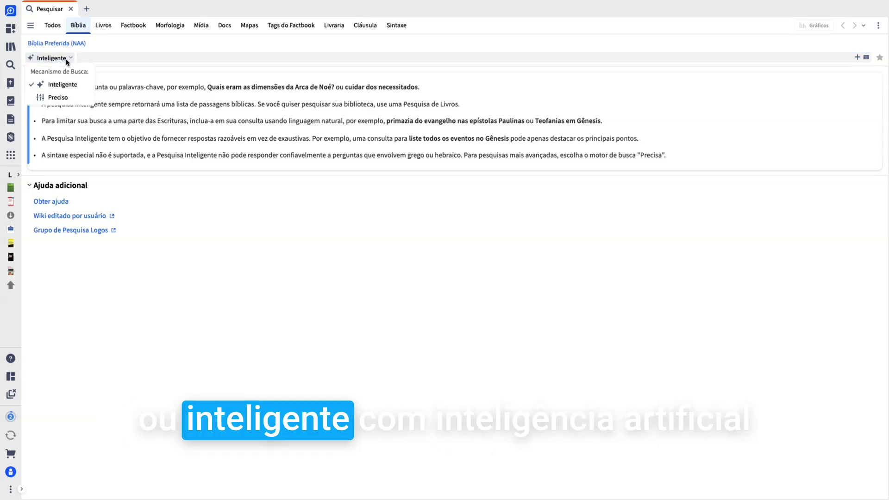
left_click(84, 57)
Step: Look through the remaining search types in order: Livros, Factbook, Morfologia, Mídia, Docs, Mapas, Tags do Factbook, Livraria, Cláusula and Sintaxe
left_click(105, 30)
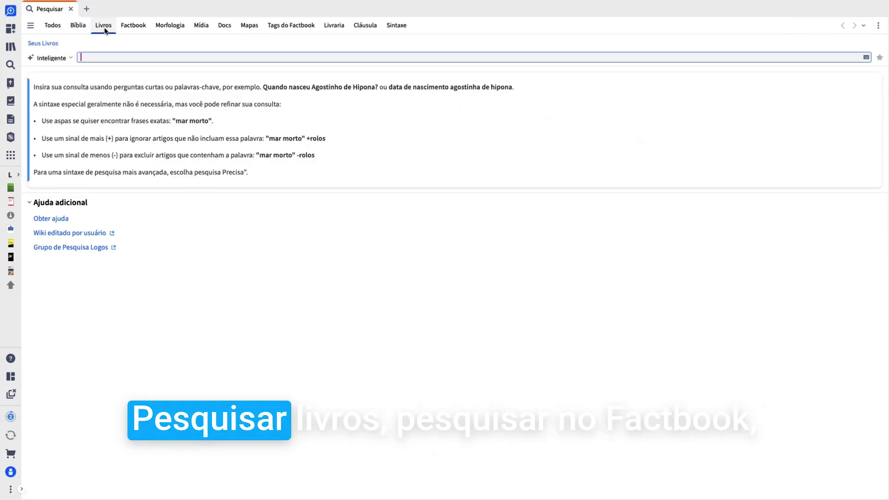
left_click(137, 31)
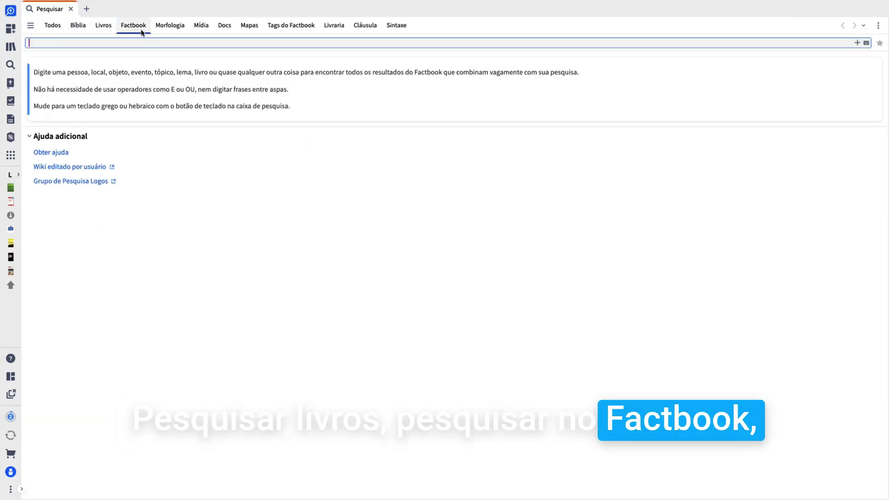
left_click(167, 29)
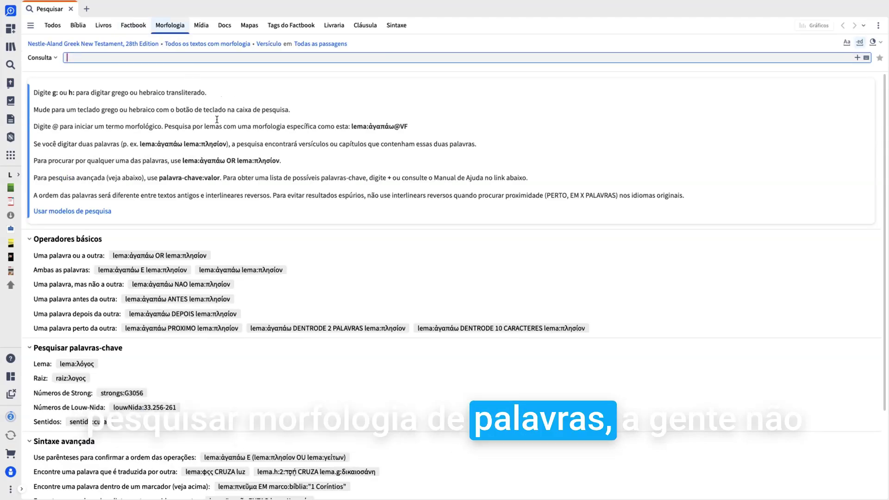
left_click(205, 30)
left_click(225, 28)
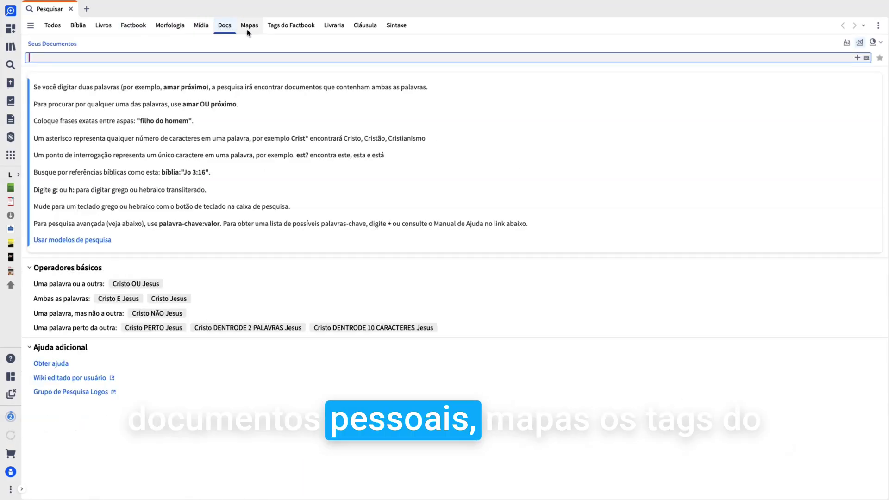
left_click(249, 30)
left_click(309, 36)
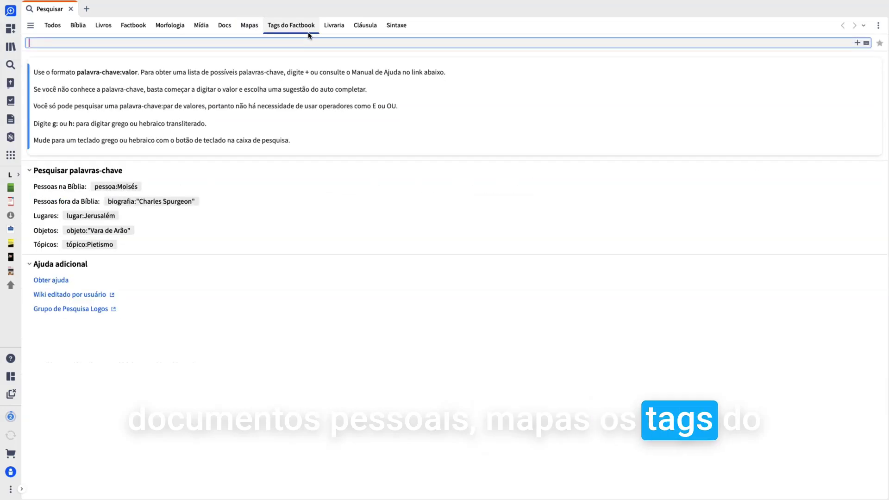
left_click(335, 29)
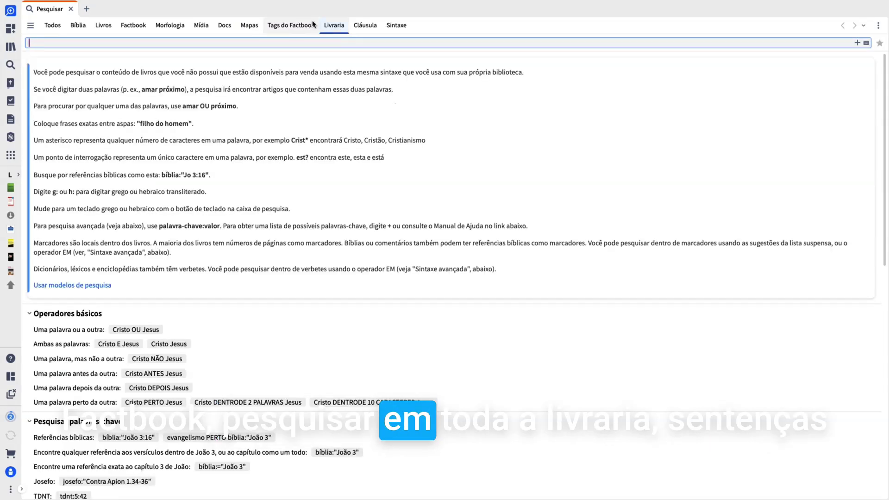
left_click(364, 26)
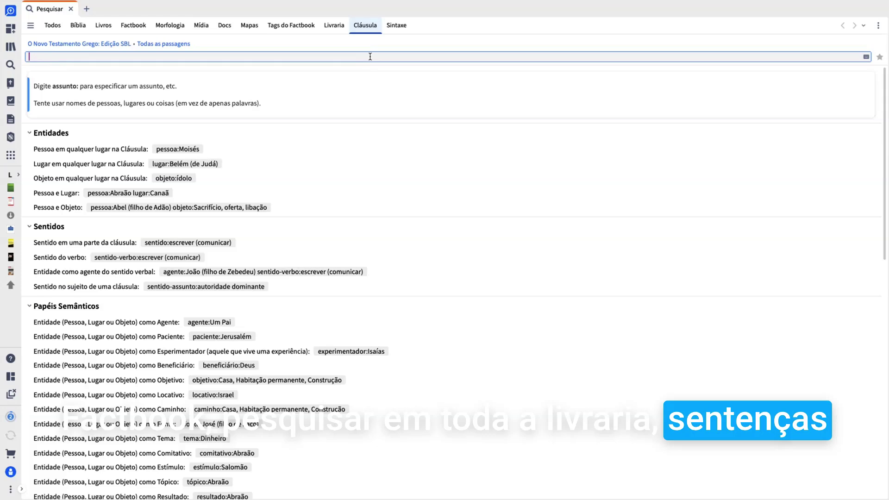
left_click(401, 28)
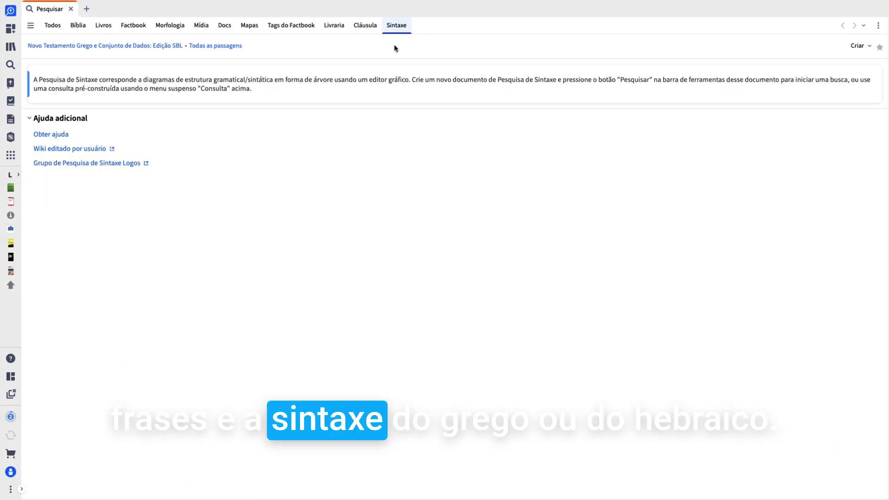
Step: Leave the search tool and open the preferred Bible to check which version it uses, closing it after viewing
left_click(53, 26)
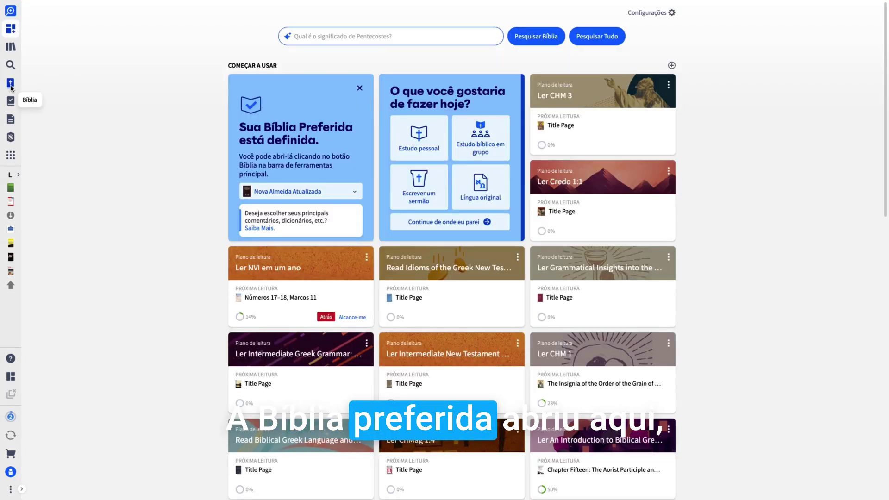
left_click(10, 84)
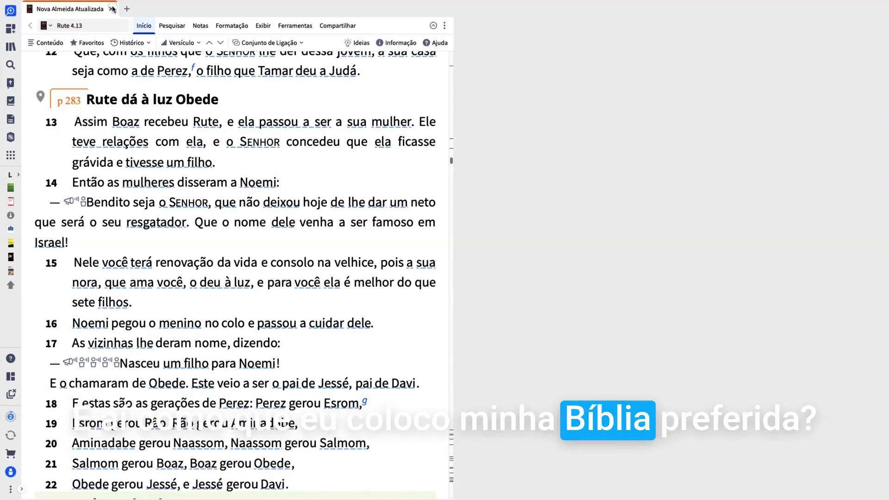
left_click(113, 9)
Step: Open the library and choose to prioritise the resource Bíblia Hebraica Lexham: Gráficos de Análise de Cantilação
left_click(10, 48)
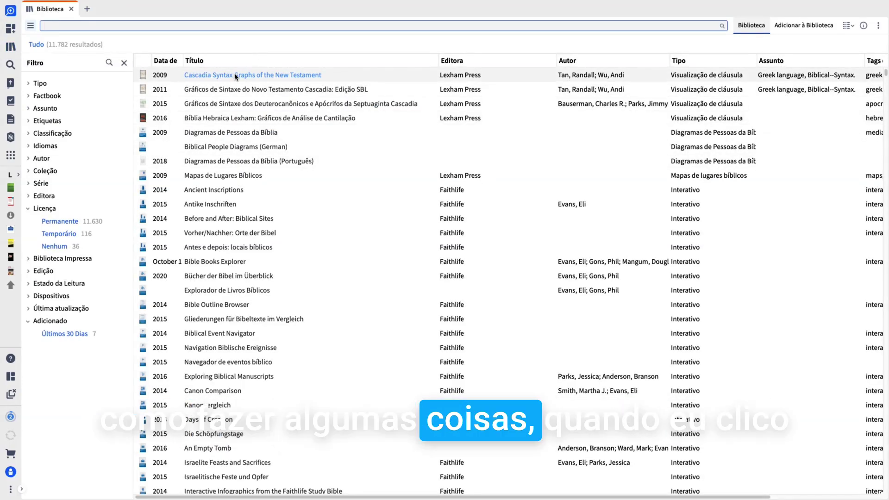
right_click(236, 122)
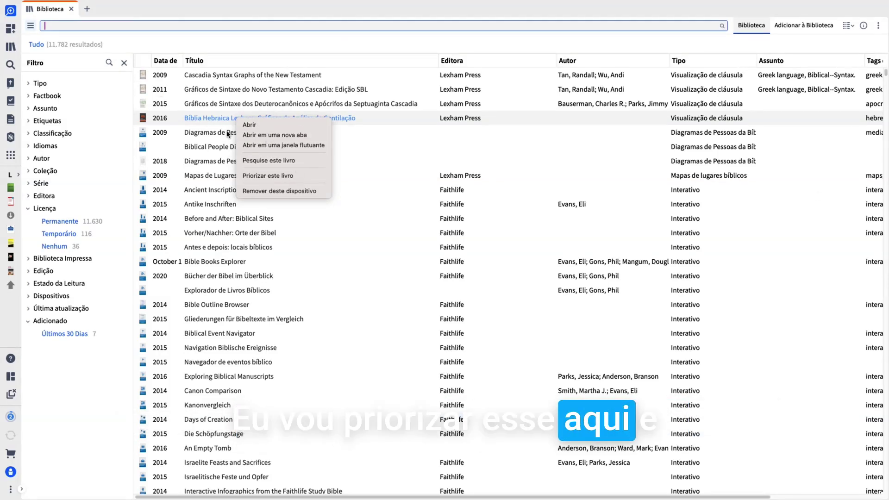
left_click(263, 176)
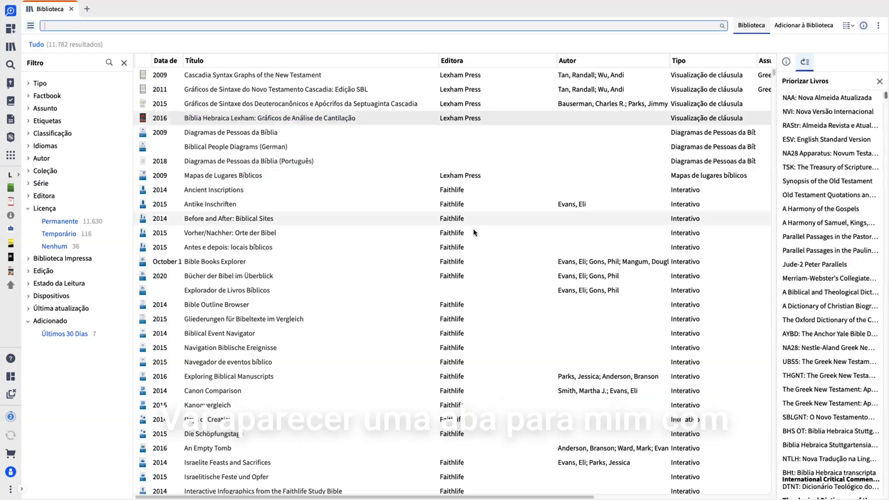
Step: Look through the prioritised books and move NVI: Nova Versão Internacional to the top of the list, above NAA
scroll(844, 184, "down", 4)
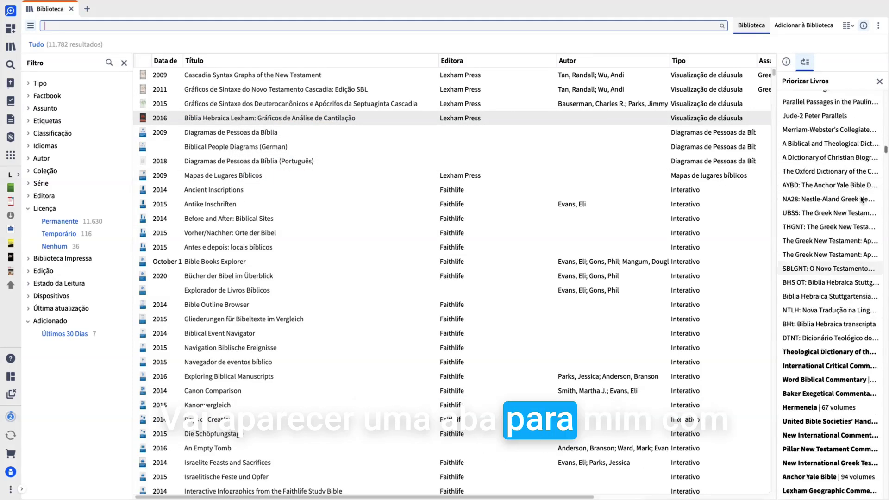
left_click_drag(886, 163, 859, 104)
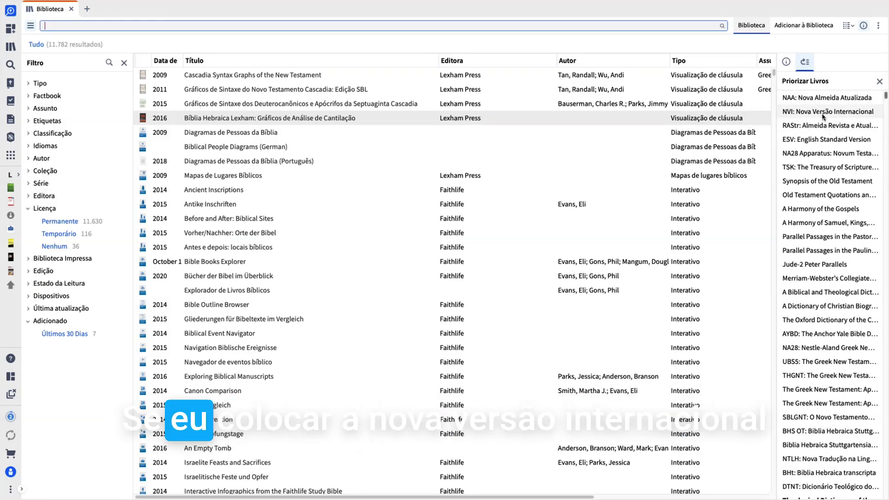
left_click_drag(824, 117, 823, 98)
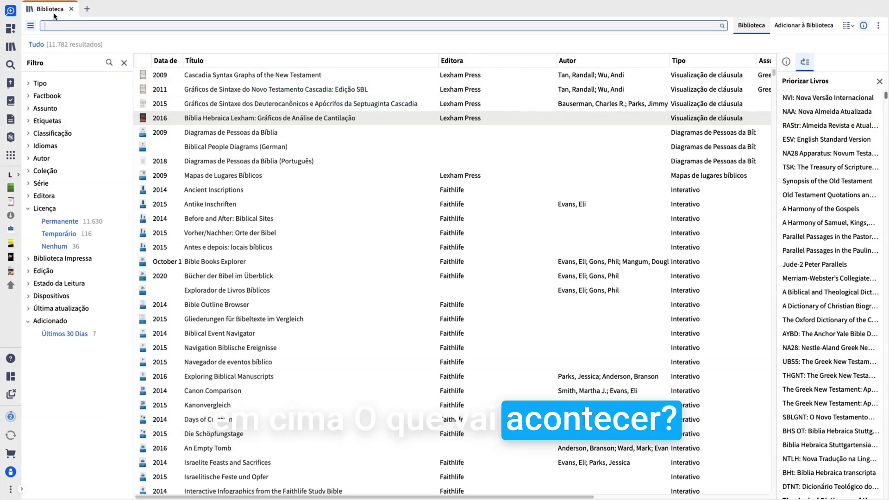
Step: Close the library and open the preferred Bible to check the new priority, closing it after viewing
left_click(73, 9)
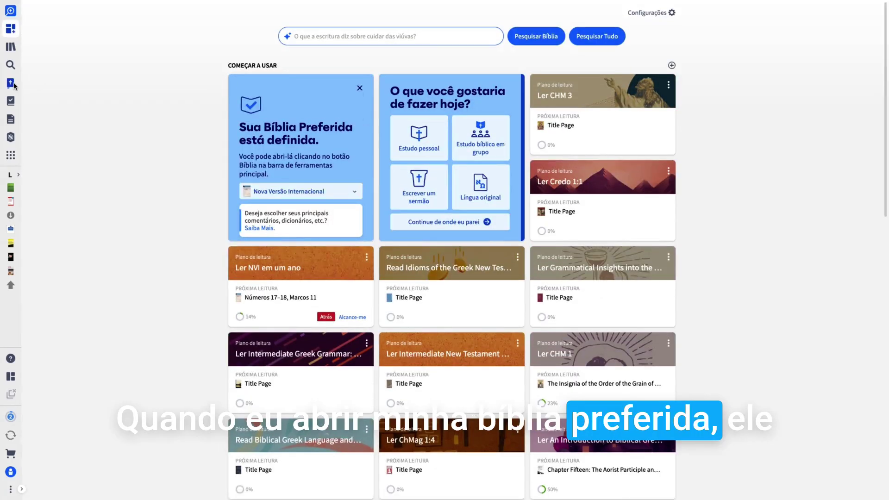
left_click(10, 83)
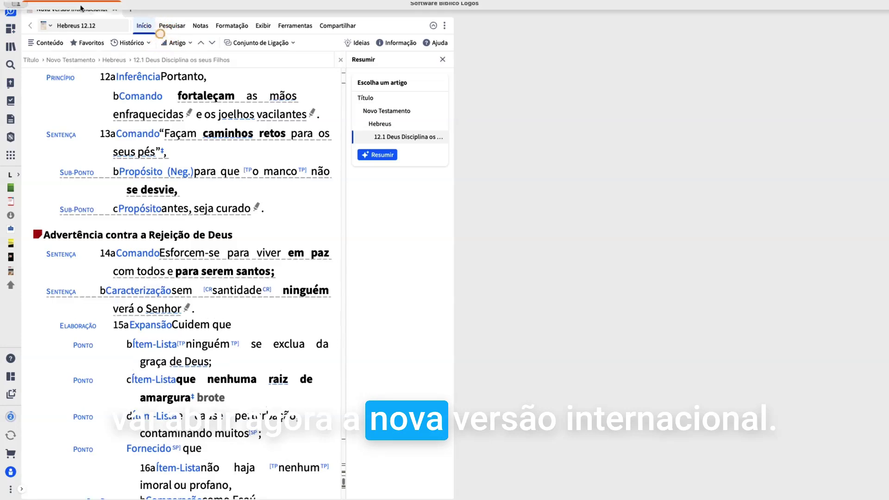
left_click(115, 9)
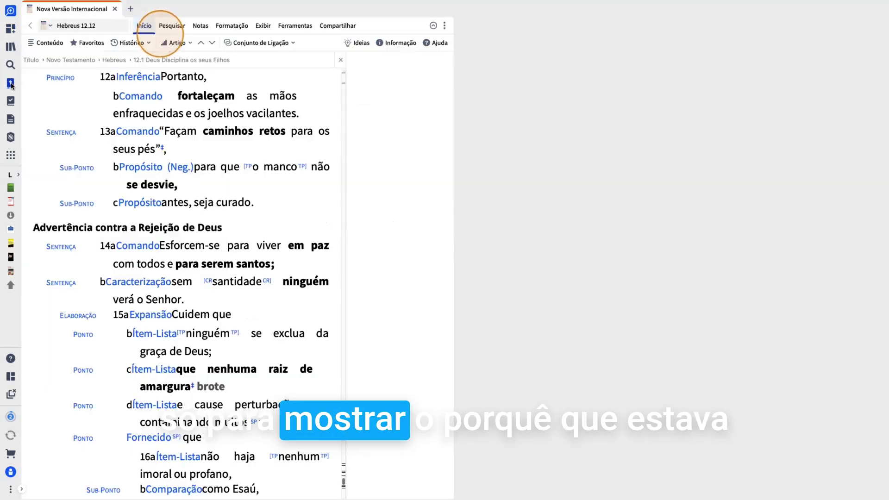
left_click(115, 10)
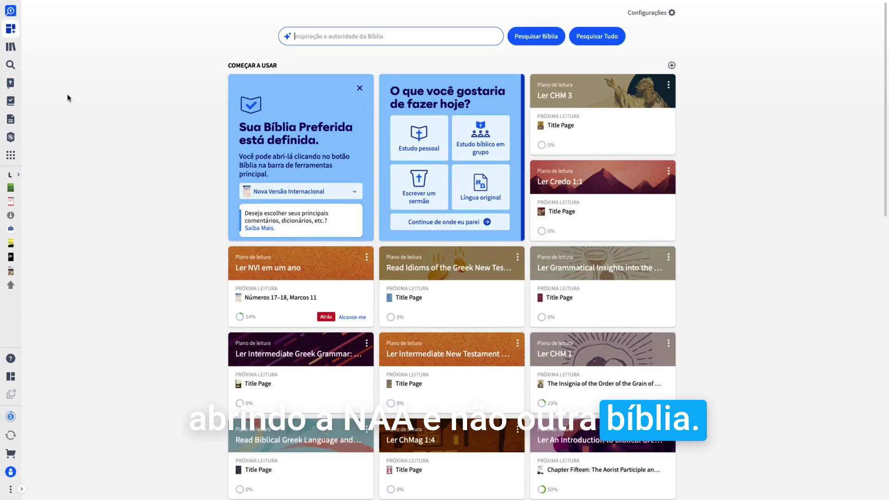
Step: Open the Factbook, search for "Doutrina da trindade" and open the suggested article A Doutrina das Últimas Coisas
left_click(12, 103)
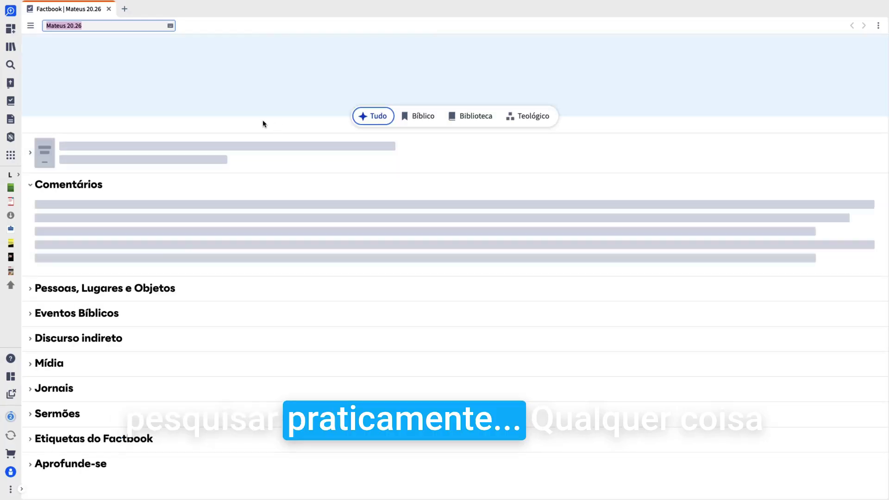
left_click(131, 29)
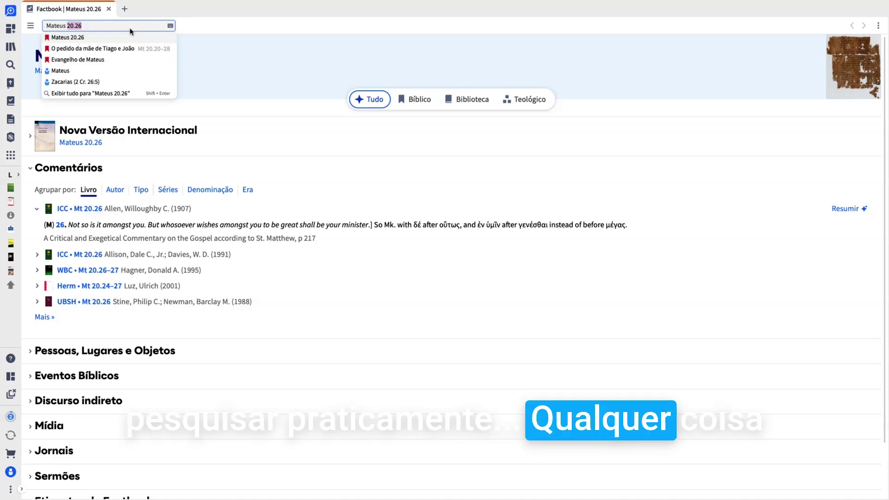
key("BackSpace")
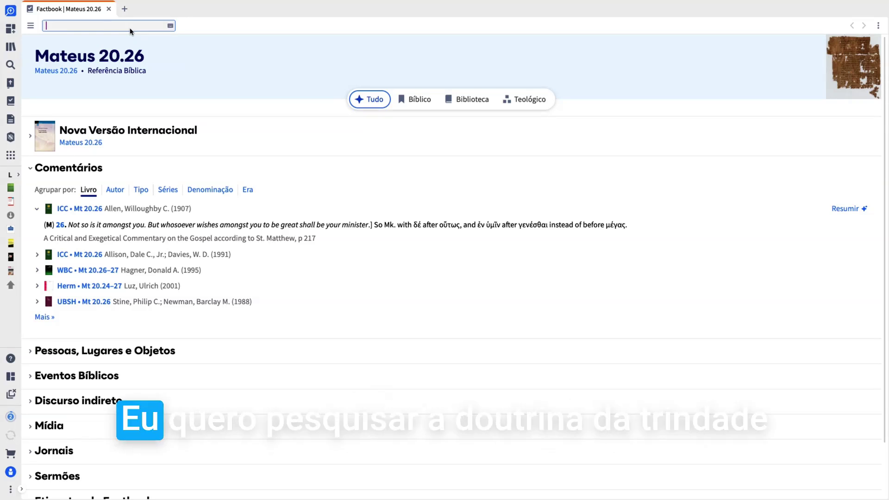
type("Doutrina")
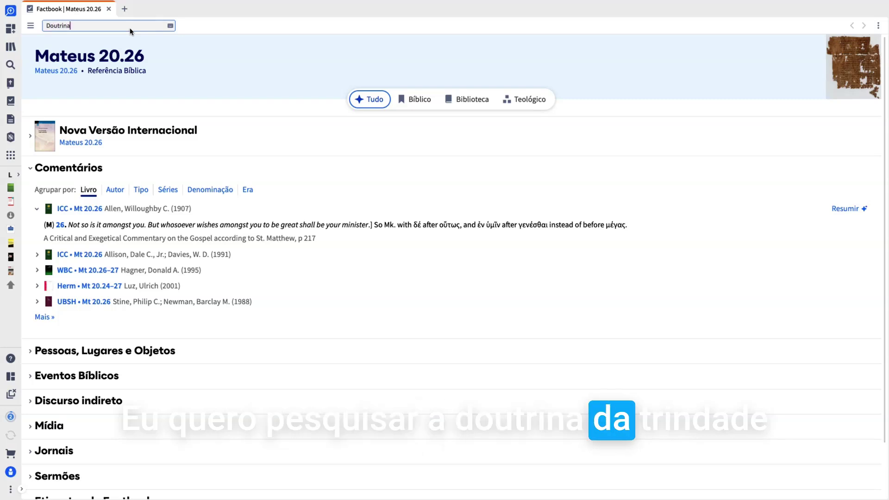
type(" da trindade")
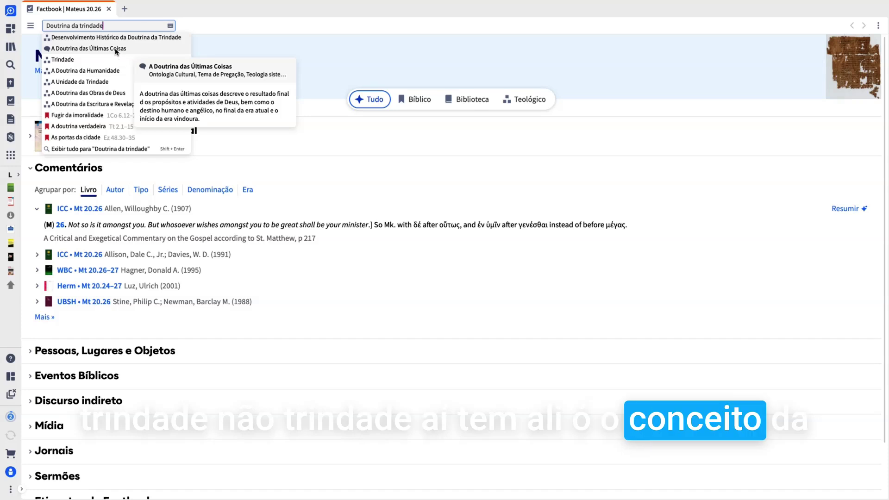
mouse_move(117, 43)
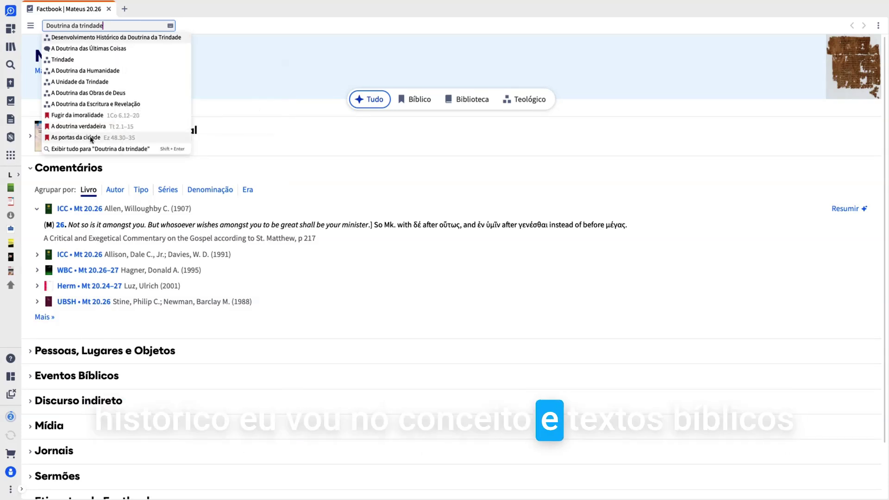
left_click(107, 48)
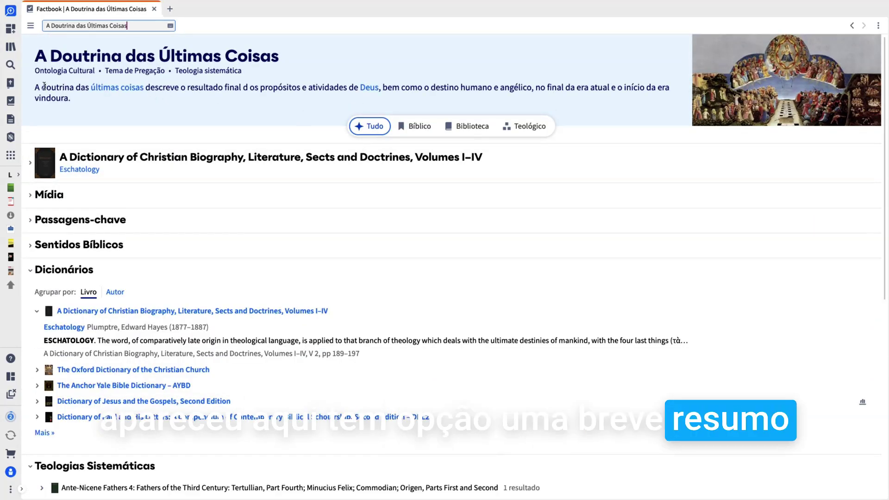
Step: Search the Factbook for "trindade" and open the Trindade article
left_click(133, 26)
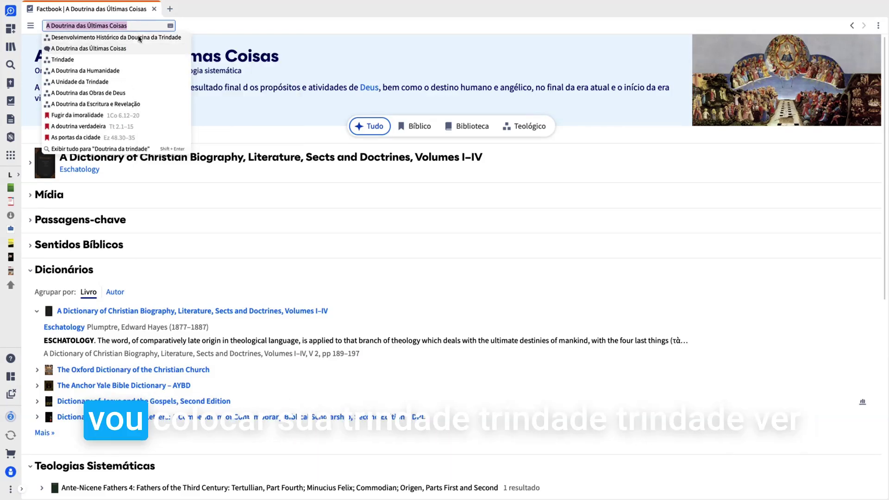
type("trindade")
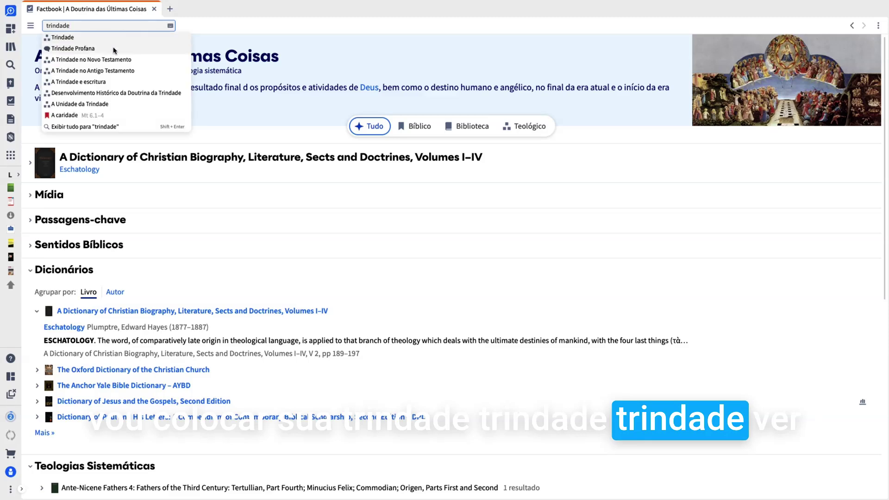
key("Escape")
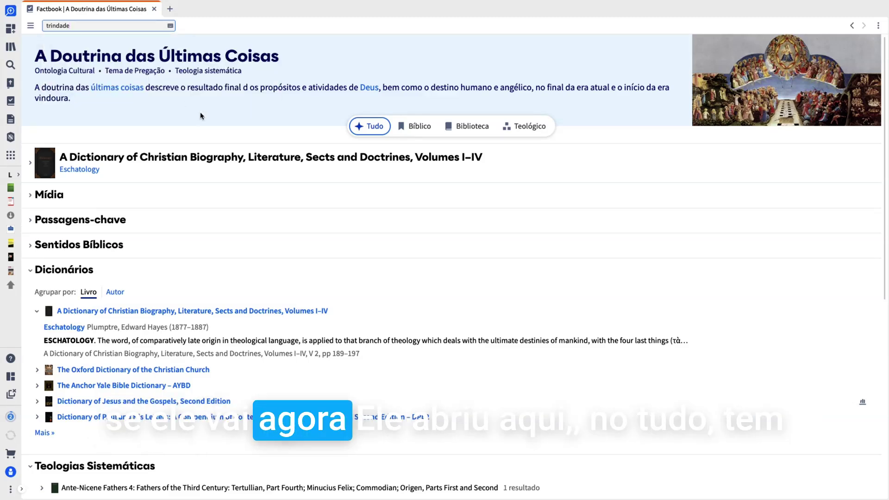
key("Return")
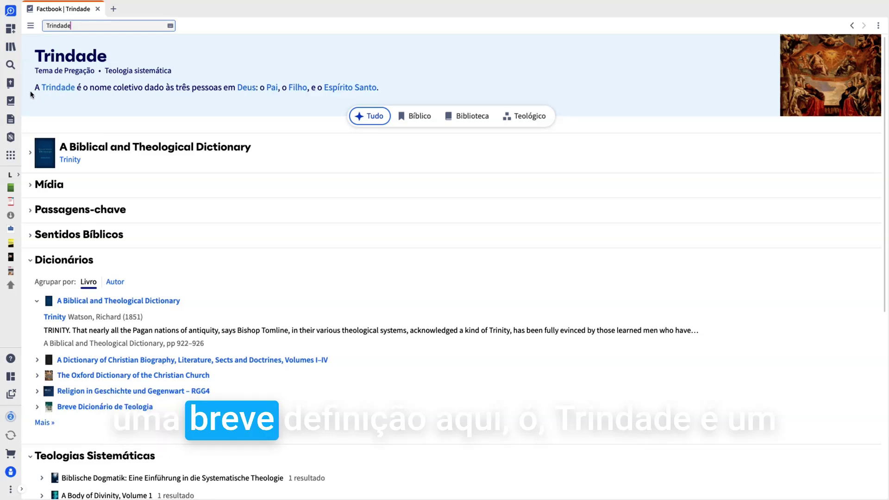
Step: Highlight the brief definition in the Trindade article, and expand and collapse its Mídia section
left_click_drag(30, 90, 391, 93)
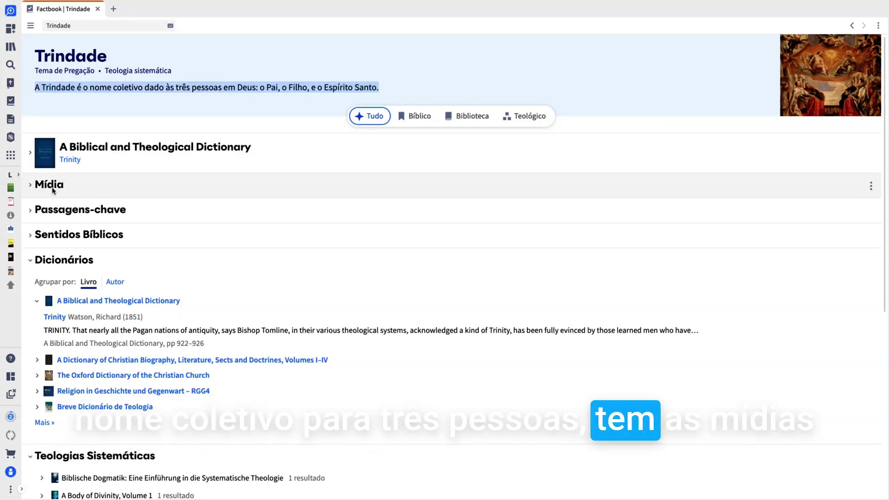
left_click(34, 186)
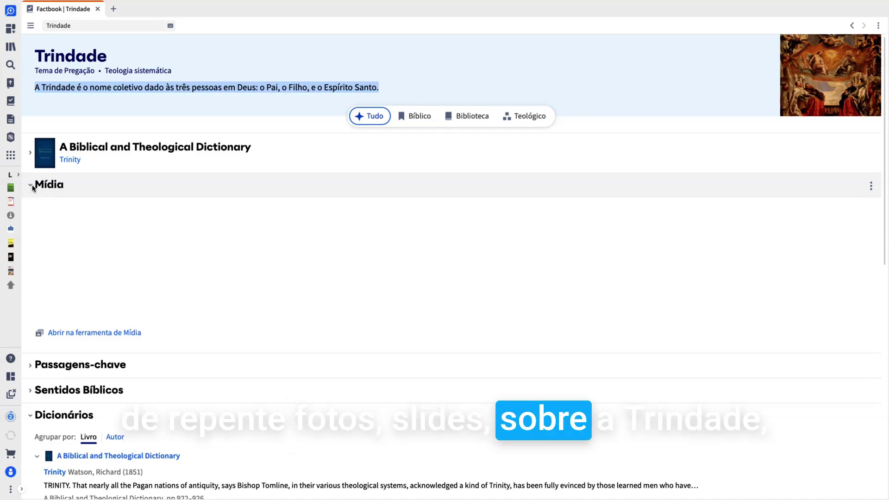
left_click(31, 186)
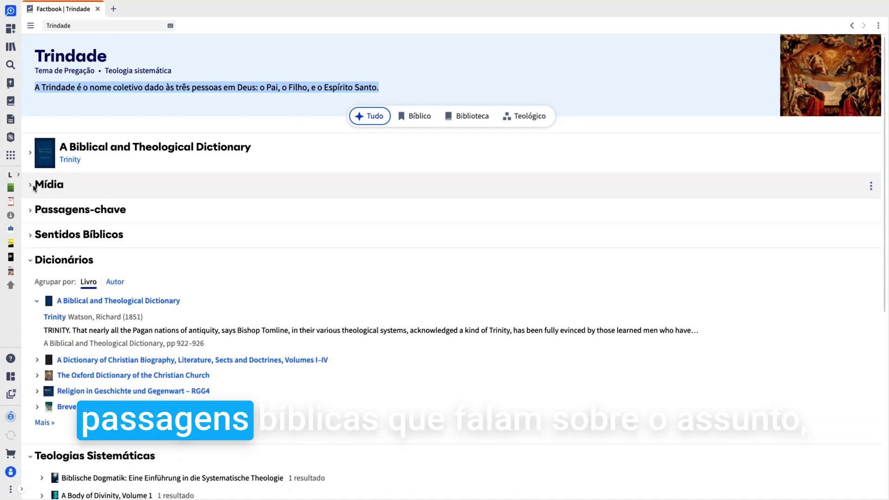
Step: View the Passagens-chave and Sentidos Bíblicos sections of the Trindade article, leaving them, Dicionários and Teologias Sistemáticas collapsed
left_click(32, 212)
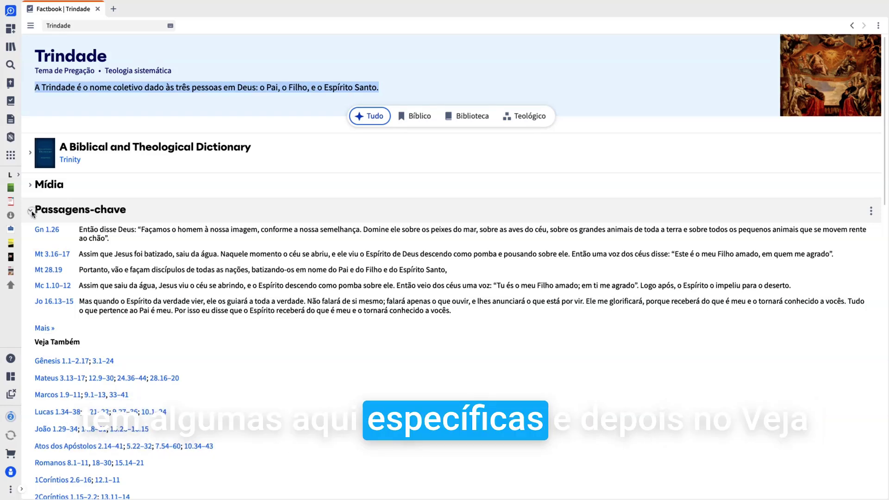
left_click(31, 211)
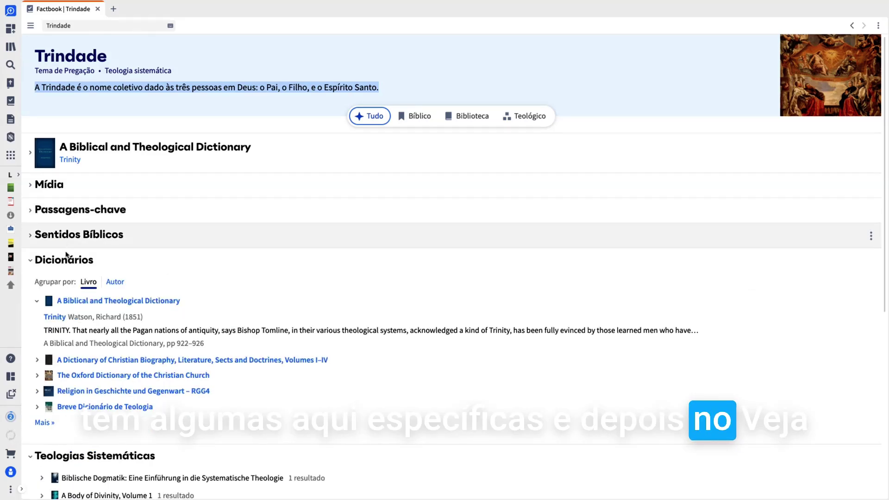
left_click(34, 244)
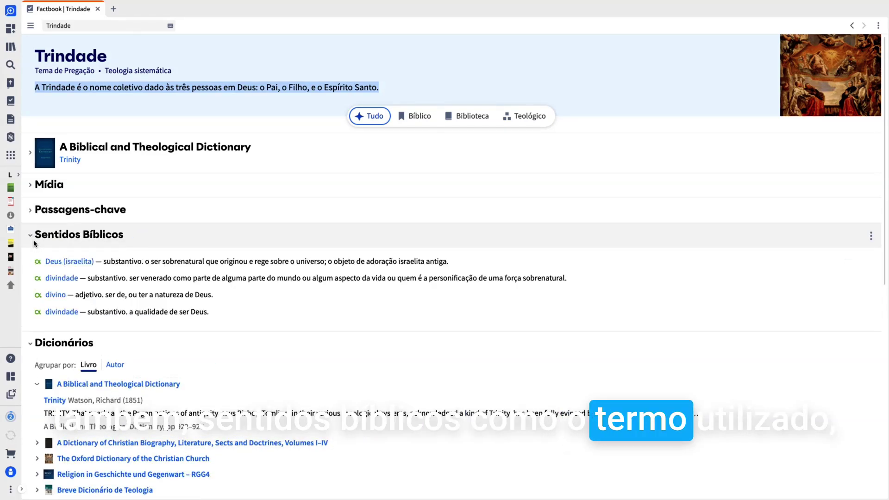
left_click(31, 235)
left_click(31, 260)
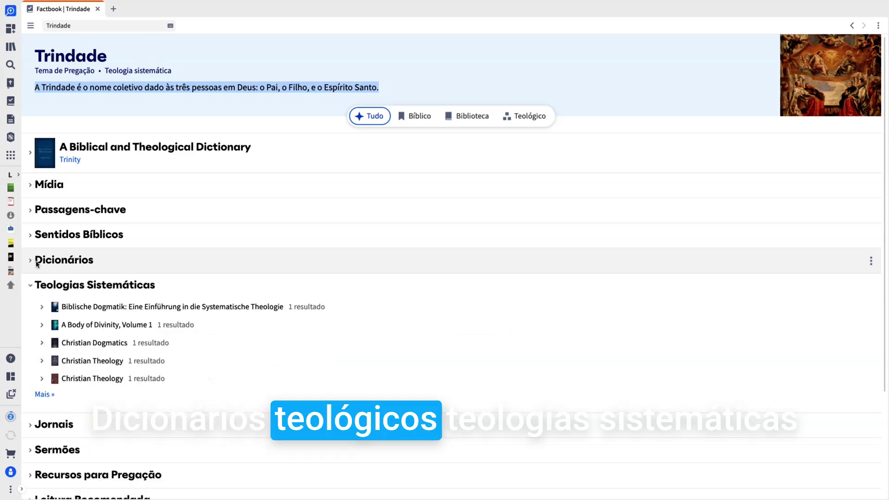
left_click(32, 284)
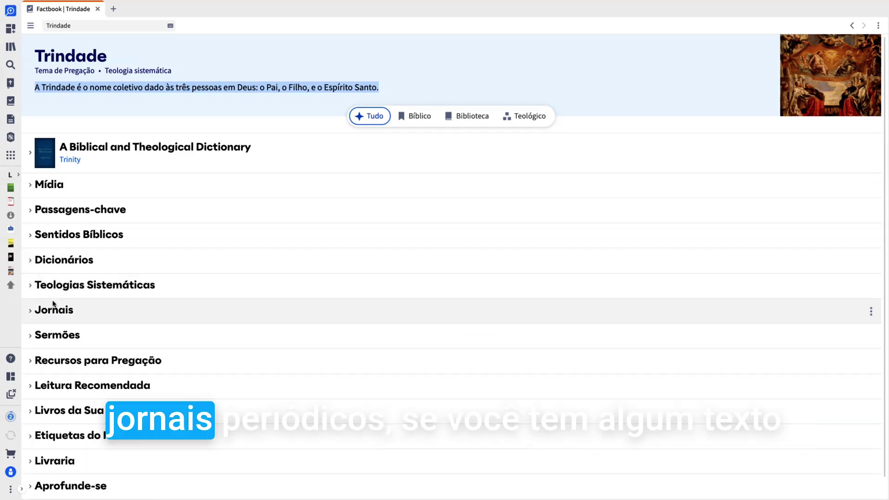
Step: Expand the Jornais and Sermões sections in turn to view their contents, collapsing each one after viewing
scroll(52, 291, "down", 1)
left_click(31, 291)
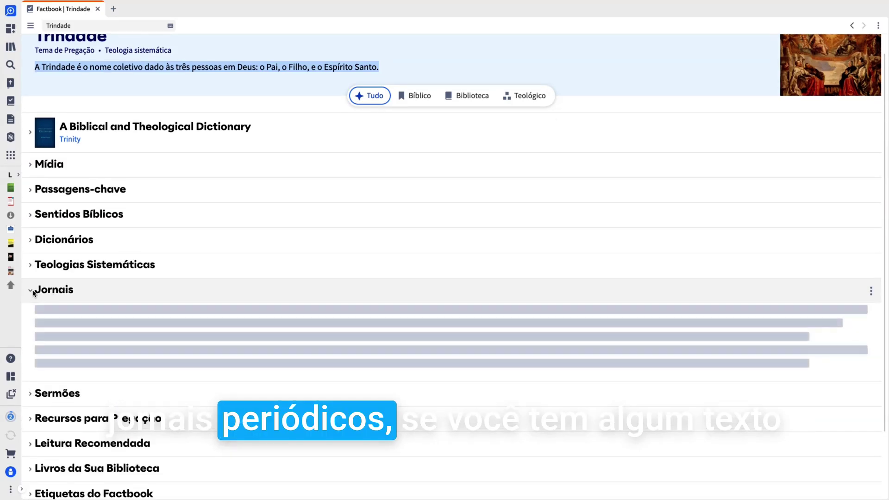
left_click(32, 292)
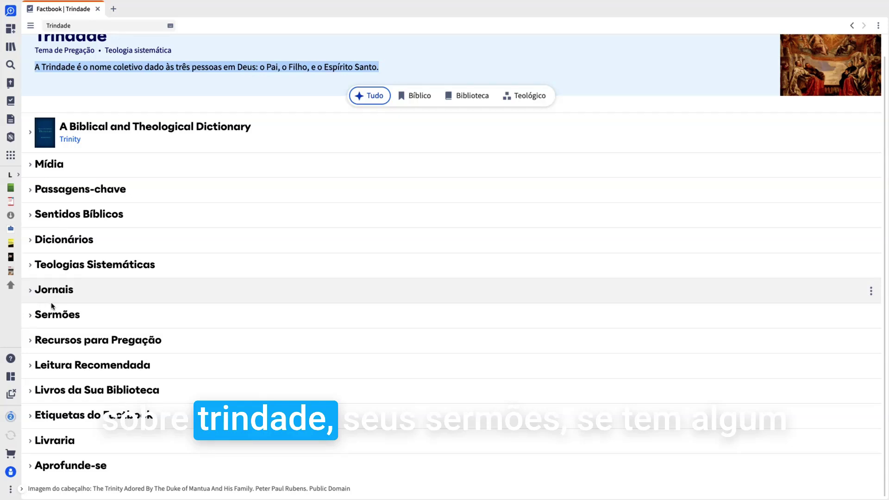
left_click(31, 316)
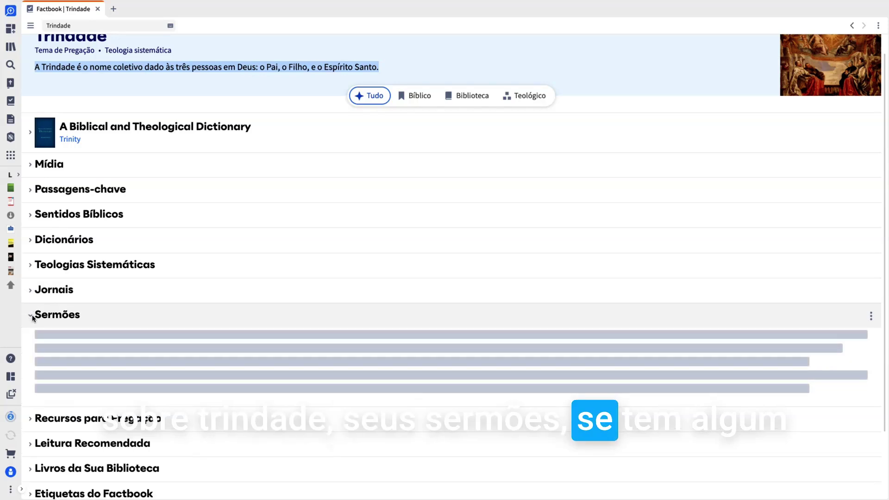
scroll(55, 331, "down", 1)
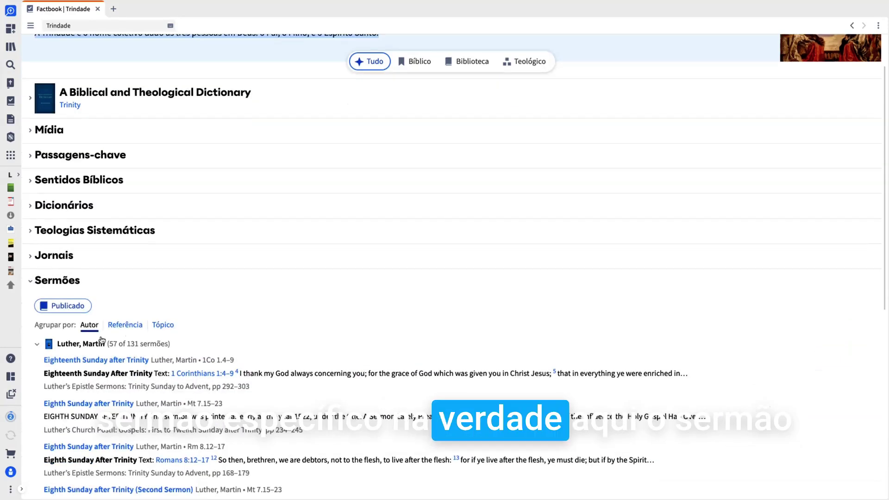
scroll(165, 440, "down", 2)
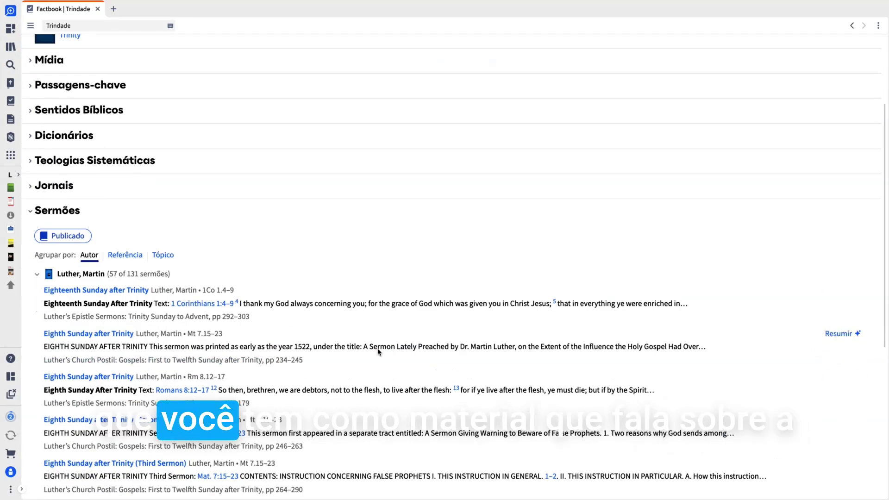
left_click(35, 216)
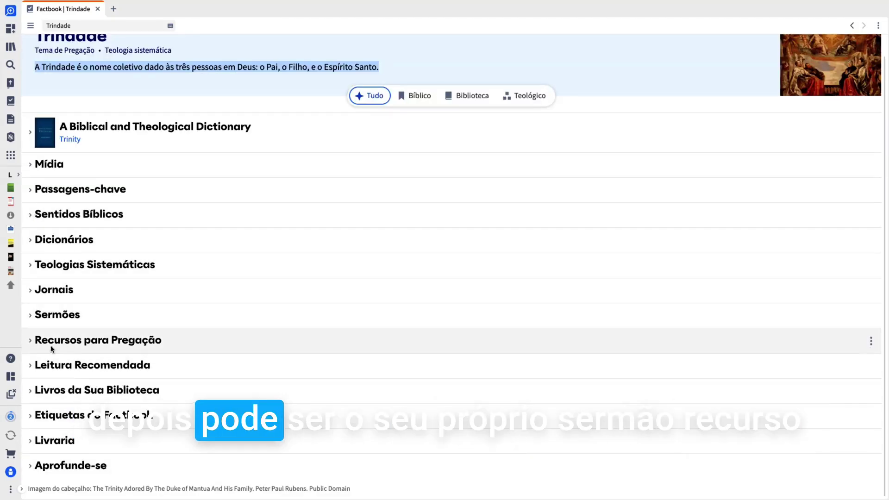
Step: Expand and collapse Recursos para Pregação, and review the topics, guides and workflows under Aprofunde-se
left_click(33, 343)
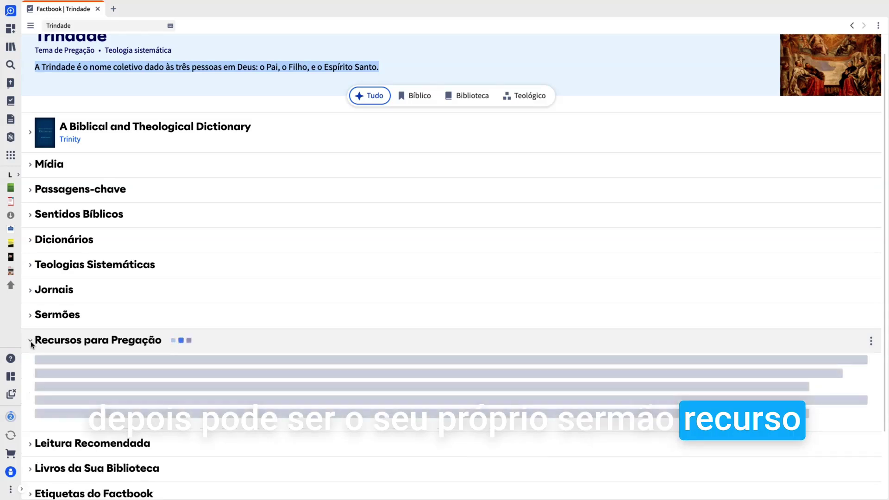
left_click(33, 344)
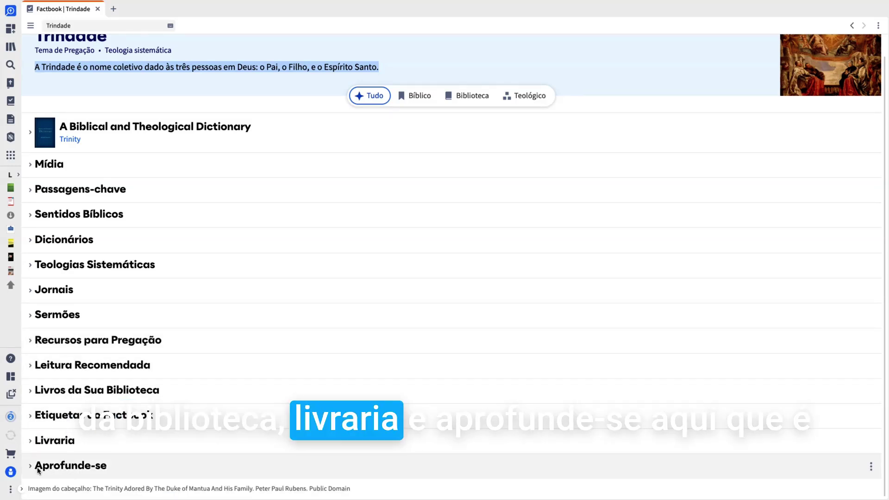
scroll(149, 364, "down", 8)
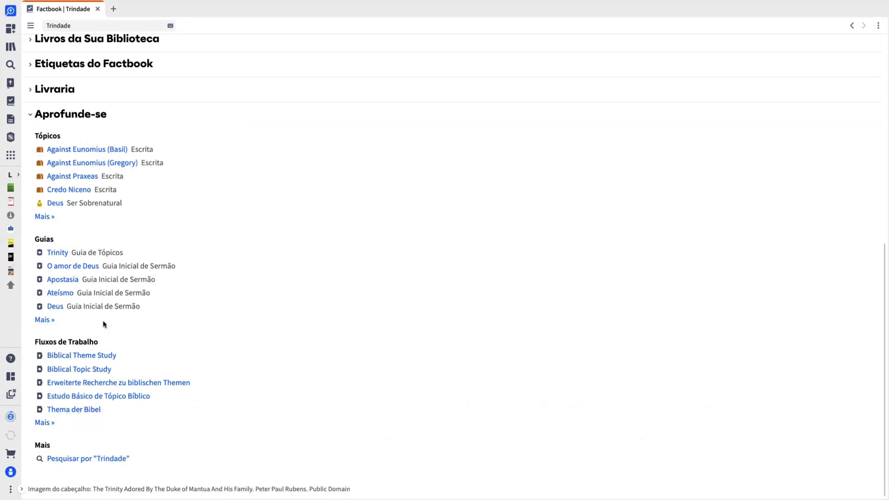
scroll(99, 226, "up", 2)
scroll(99, 226, "up", 5)
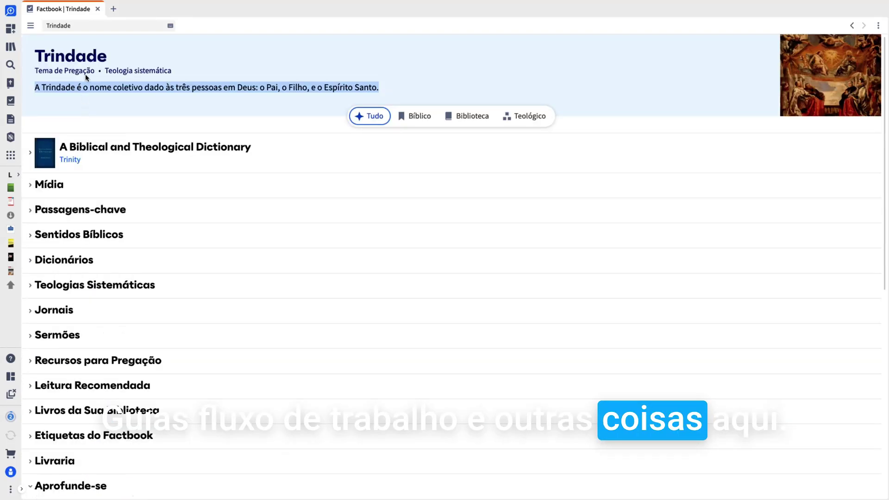
Step: Filter the Trindade article by Bíblico, Biblioteca and Teológico in turn
left_click(415, 116)
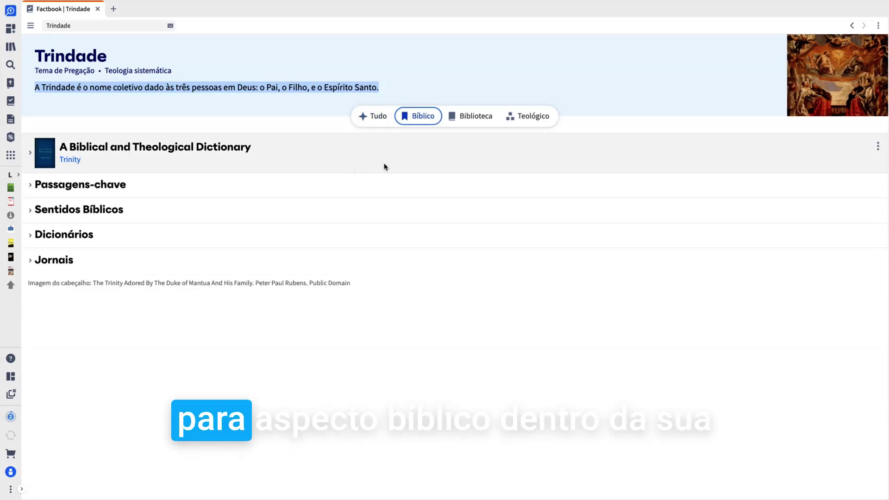
left_click(474, 122)
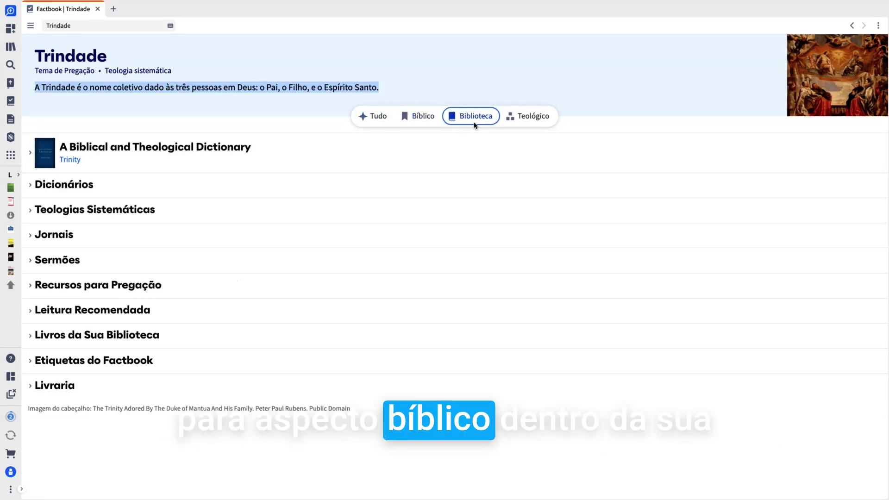
left_click(551, 119)
Step: Search the Factbook for "Lucas 4" and open the suggested Lucas 4.1–13 article
left_click(100, 26)
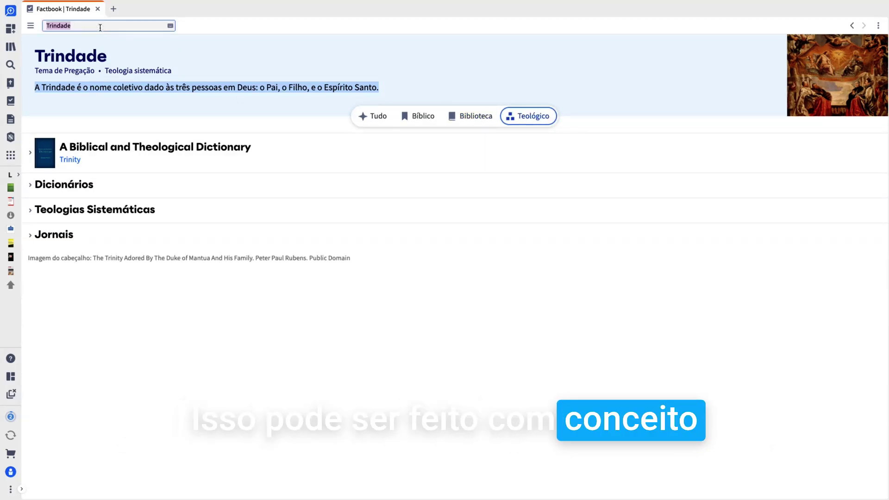
type("L")
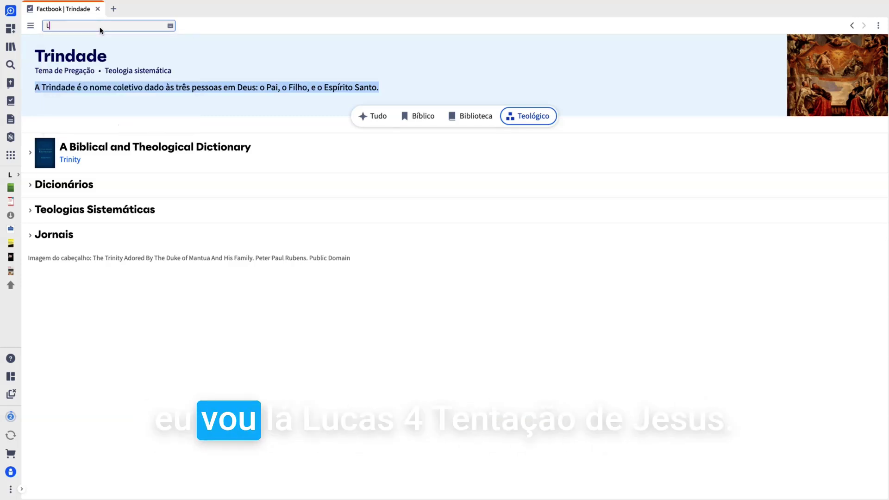
type("ucas4")
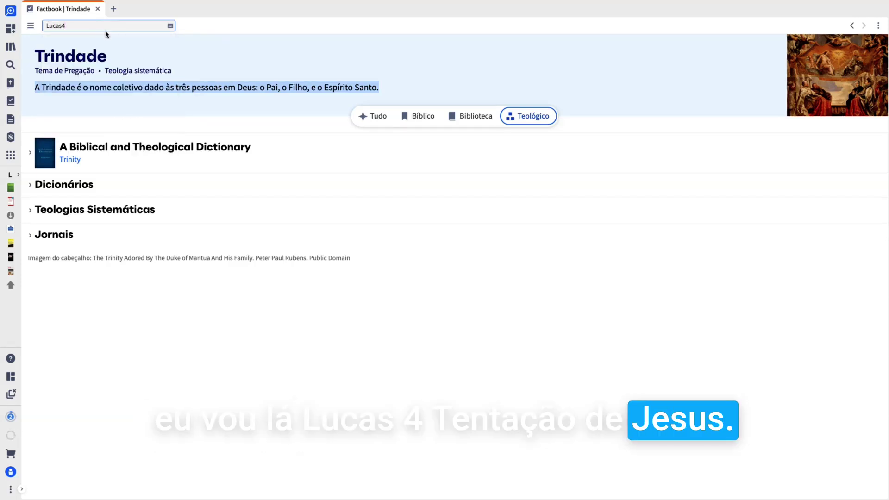
key("BackSpace")
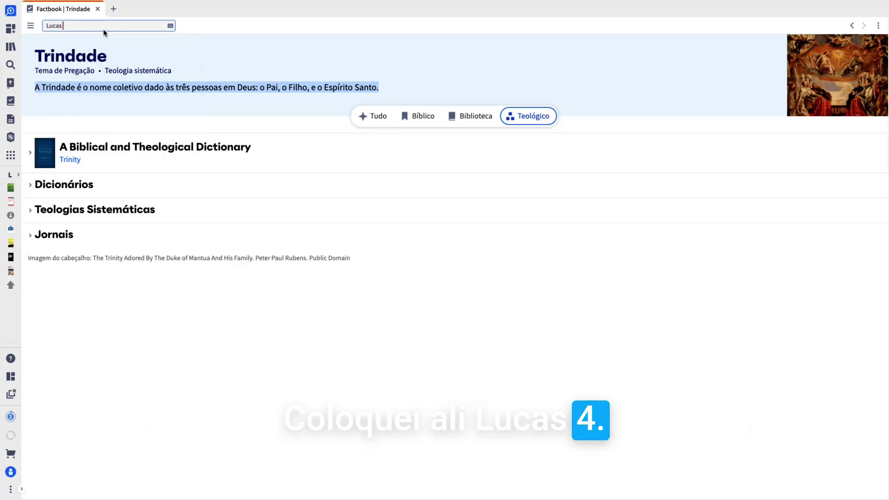
type("4")
left_click(105, 49)
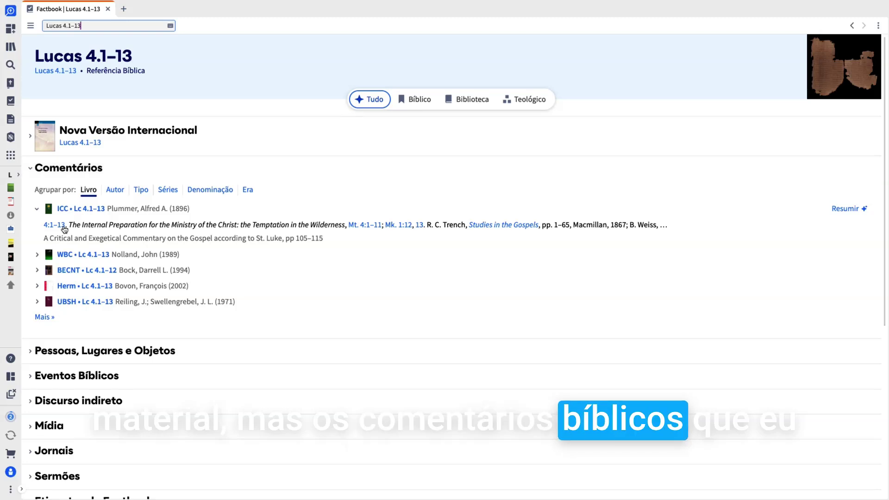
Step: Load more commentaries for Lucas 4.1–13, collapse the Comentários section and look over the remaining sections
left_click(46, 320)
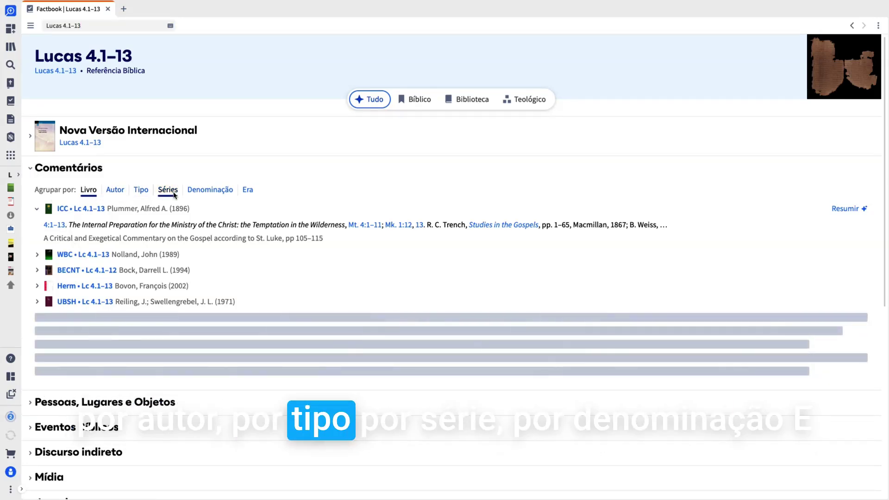
left_click(33, 168)
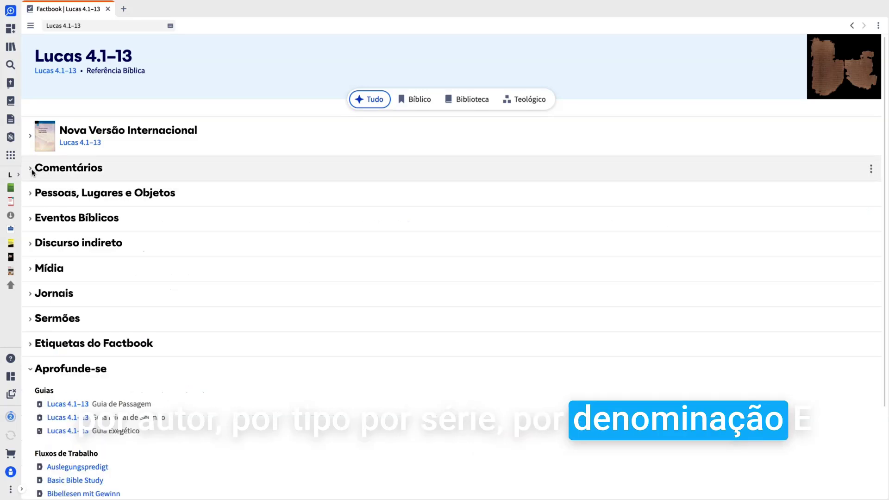
scroll(93, 333, "down", 1)
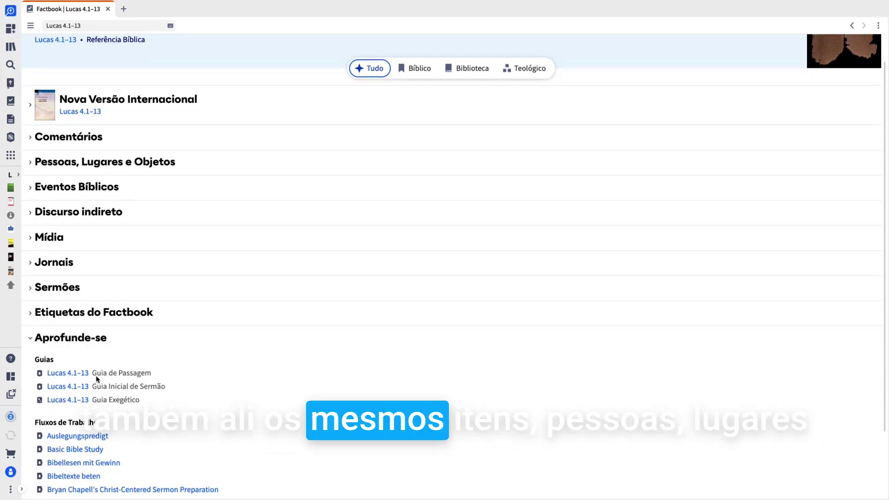
scroll(96, 375, "down", 3)
scroll(97, 375, "up", 3)
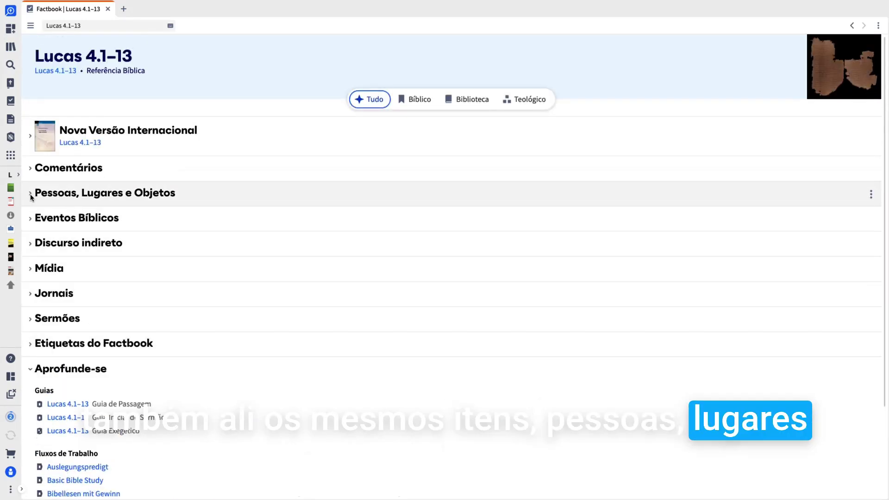
Step: Expand Pessoas, Lugares e Objetos and Eventos Bíblicos in turn, collapsing each one after viewing
left_click(32, 195)
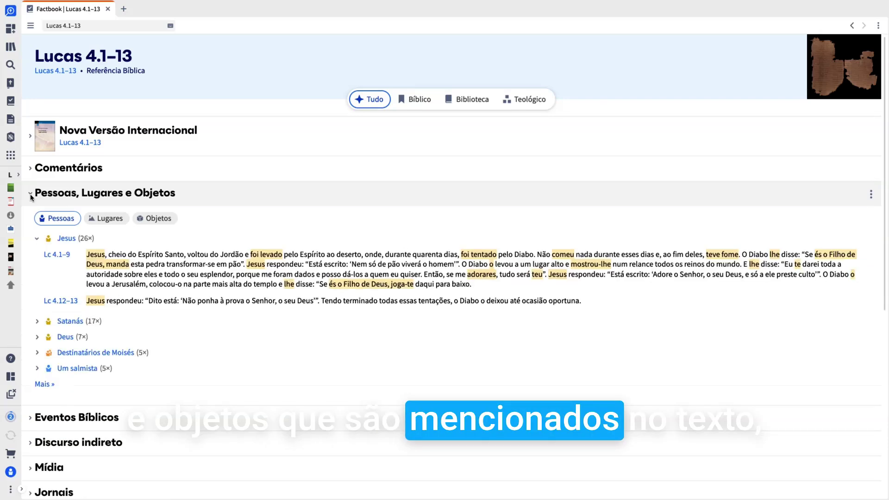
left_click(30, 197)
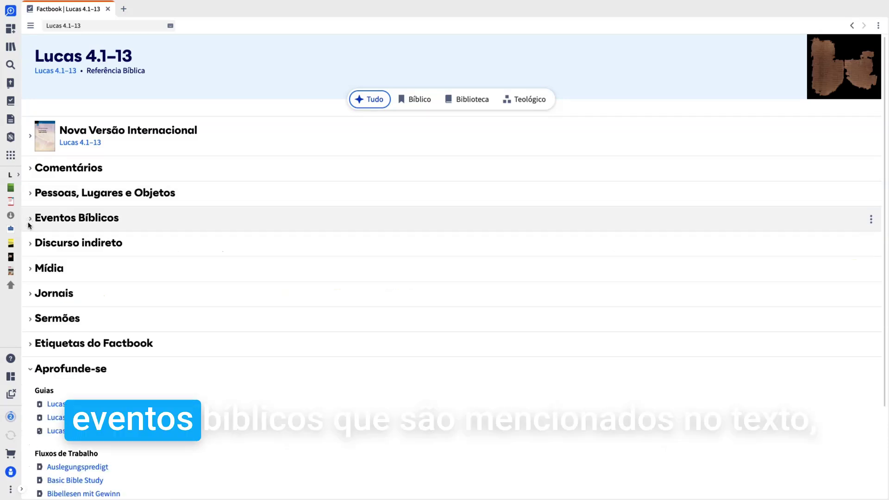
left_click(28, 224)
left_click(29, 220)
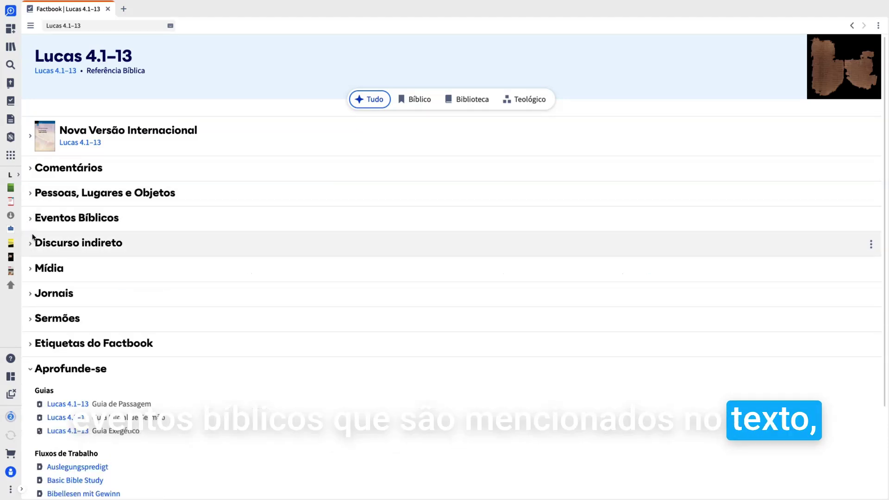
Step: Examine Jesus's entries and the Destinatário view in the Discurso indireto section, and collapse the section
left_click(31, 246)
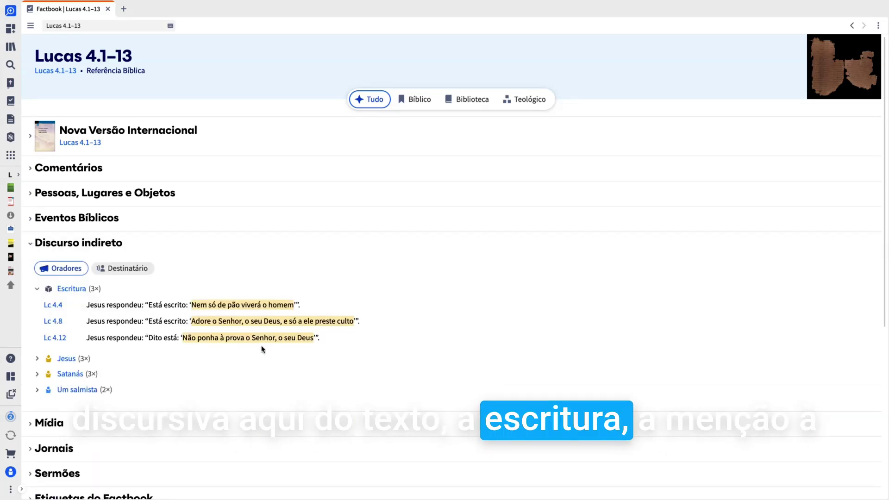
left_click(39, 359)
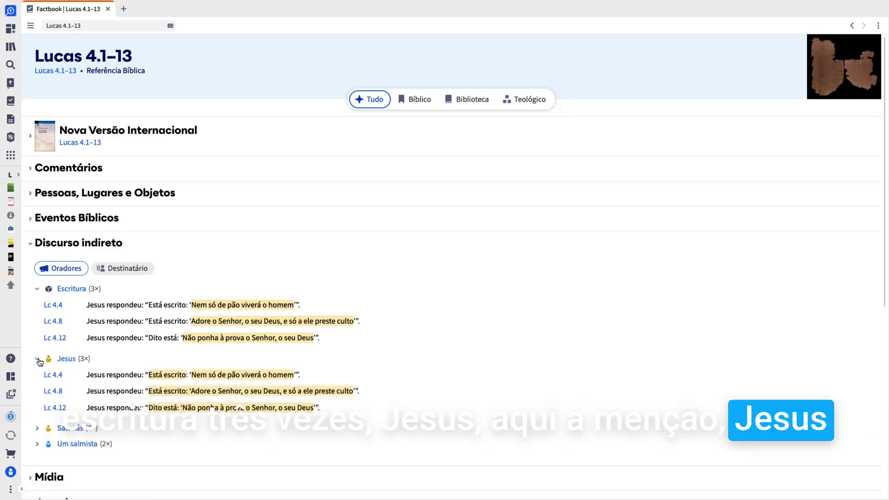
left_click(37, 360)
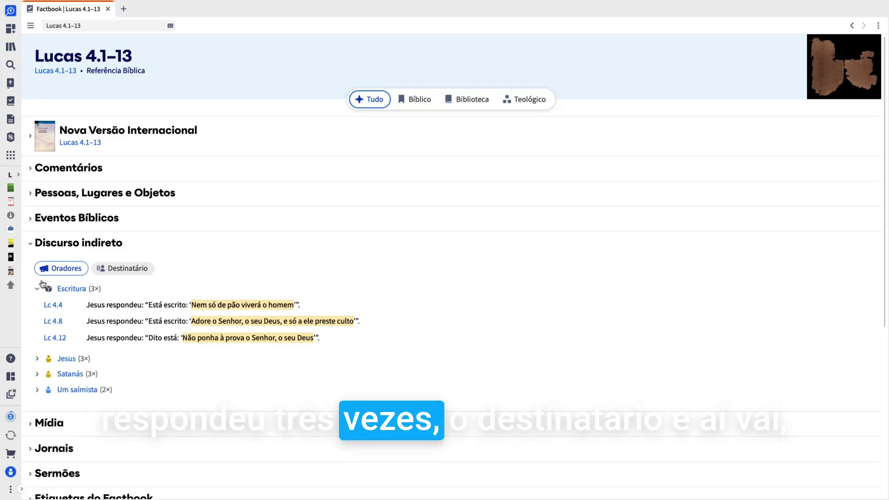
left_click(118, 270)
left_click(32, 244)
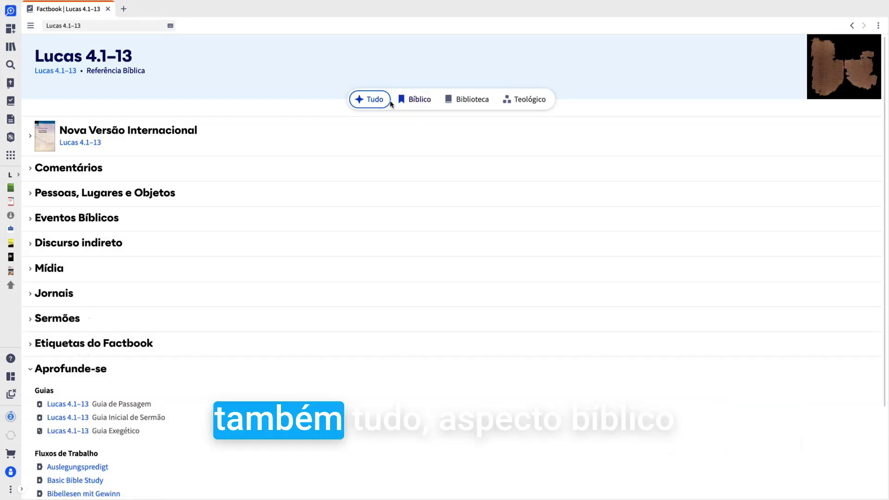
Step: Filter the Lucas 4.1–13 article by Bíblico, Biblioteca and Teológico in turn
left_click(402, 101)
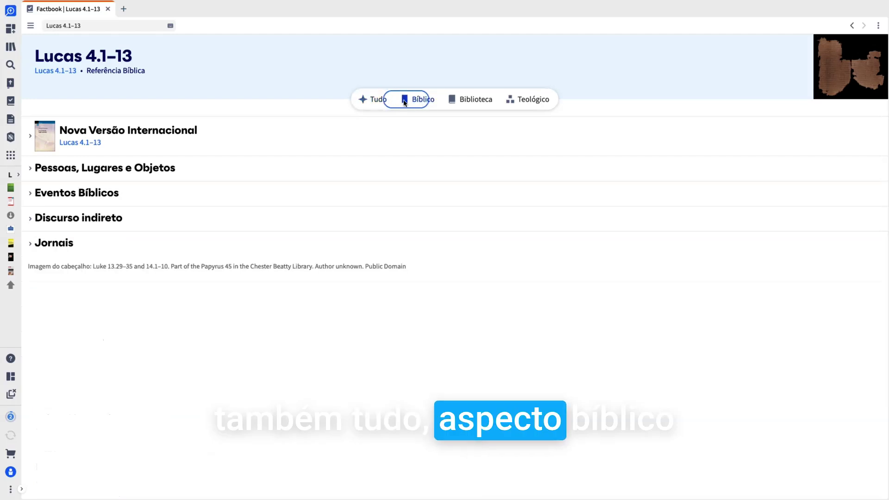
left_click(477, 101)
left_click(532, 101)
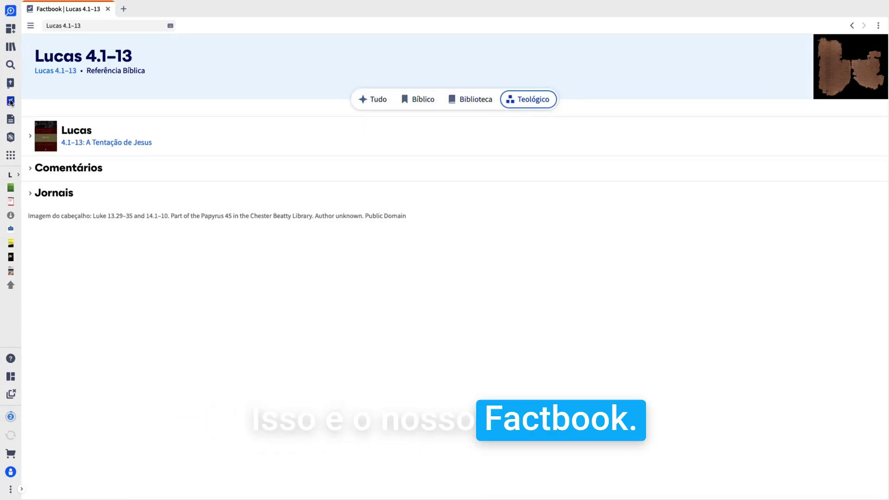
Step: Close the Lucas 4.1–13 Factbook article and activate the search field on the home page
left_click(104, 25)
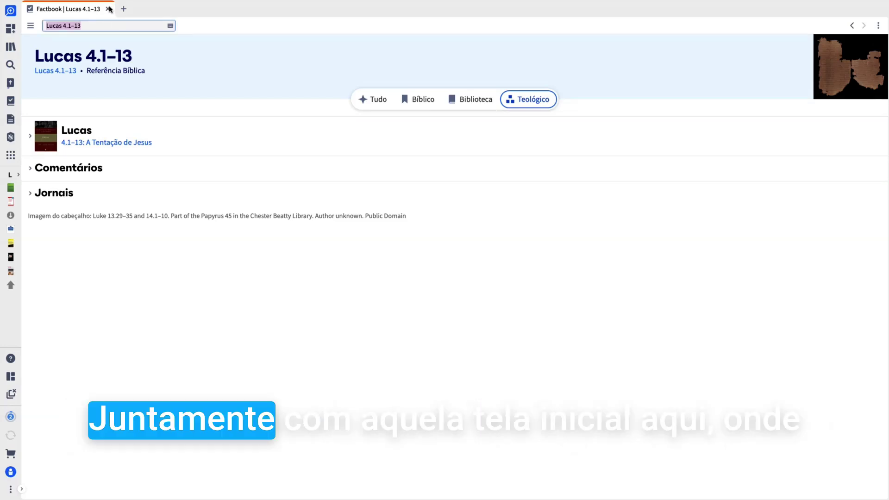
left_click(108, 9)
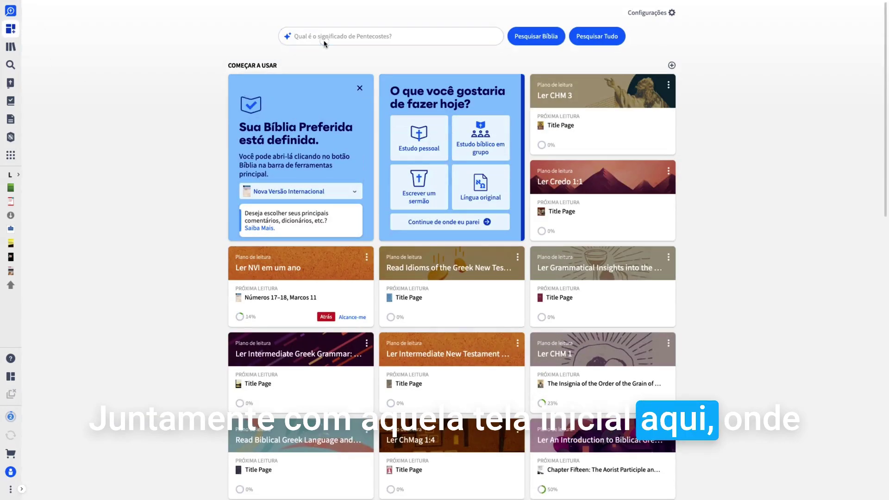
left_click(354, 36)
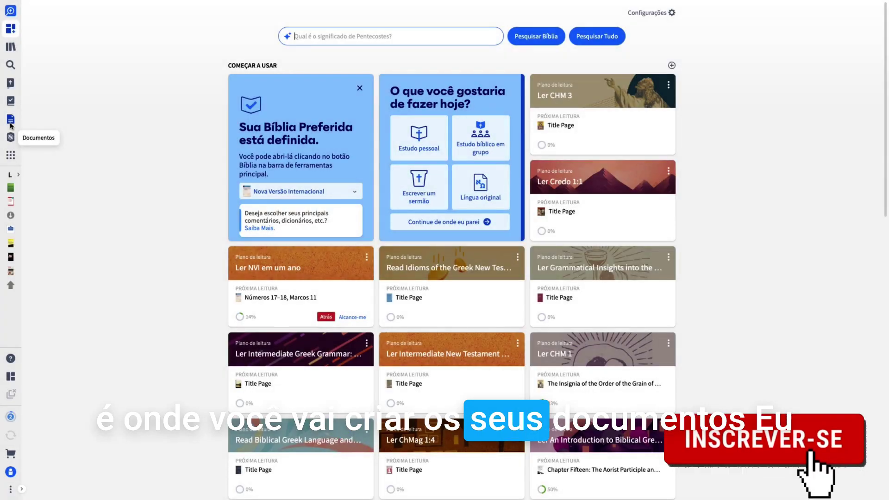
Step: Open Documentos as a full tab, filter the list by Plano de leitura and clear that filter
left_click(10, 119)
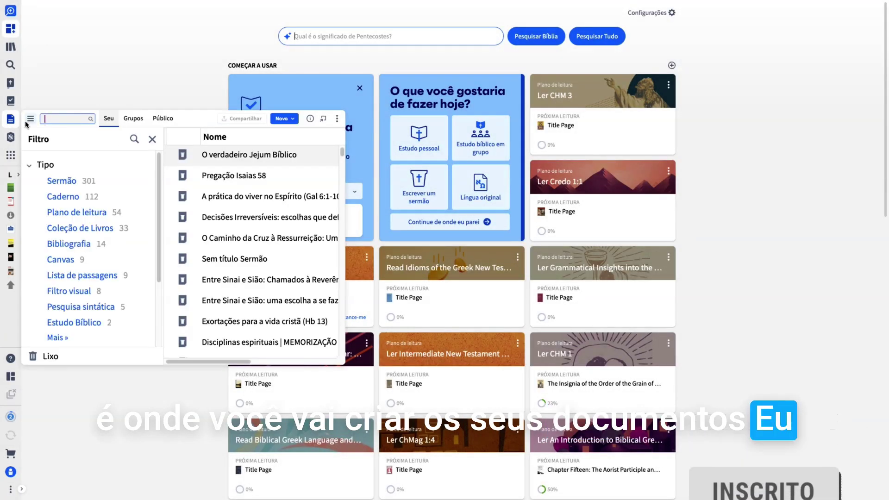
left_click_drag(91, 129, 409, 172)
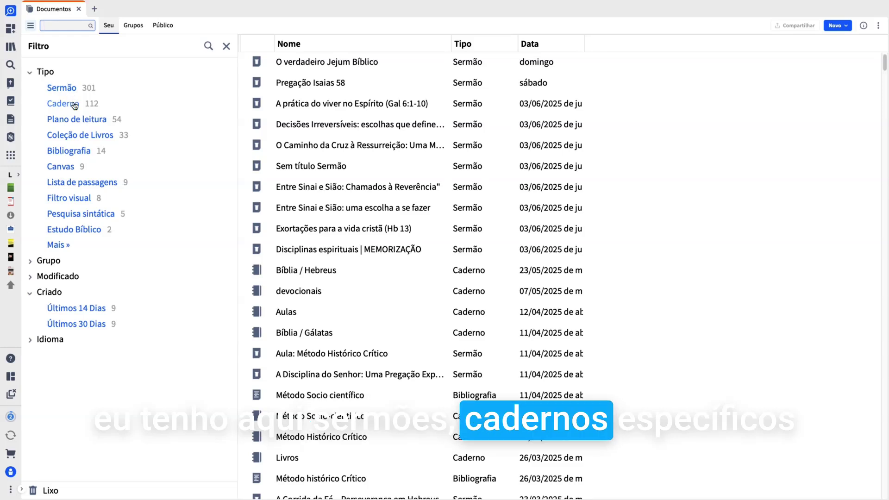
left_click(91, 122)
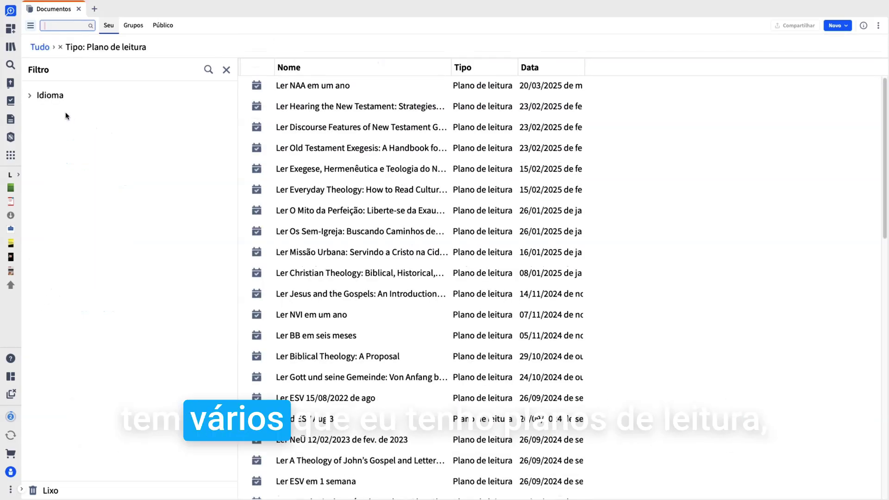
left_click(60, 46)
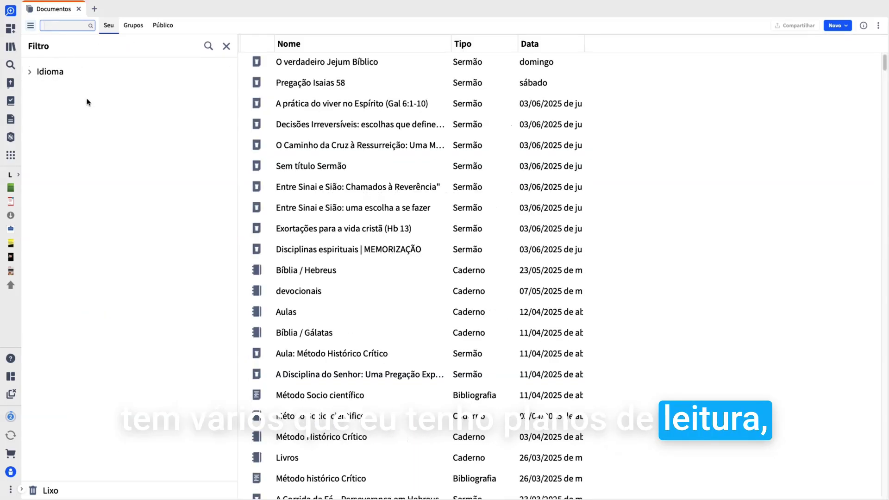
Step: Open the João 7:14-24 document from the Canvas type, look over its annotated diagram and close it
left_click(65, 167)
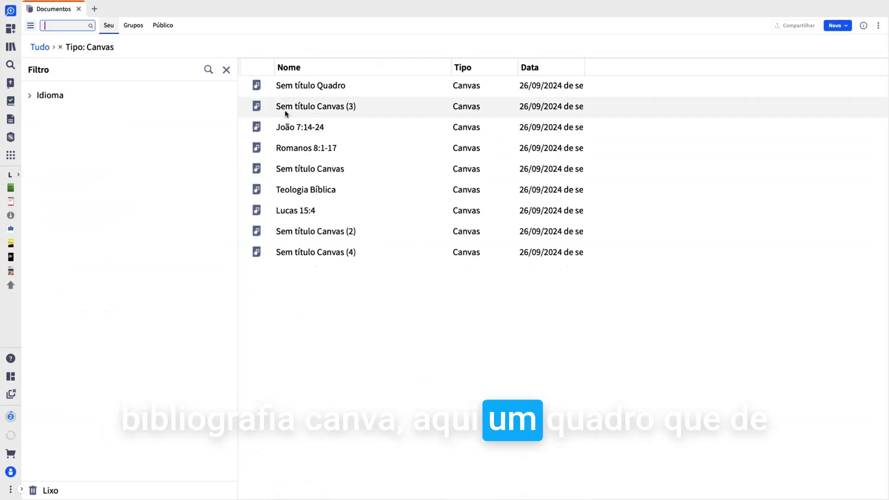
left_click(306, 127)
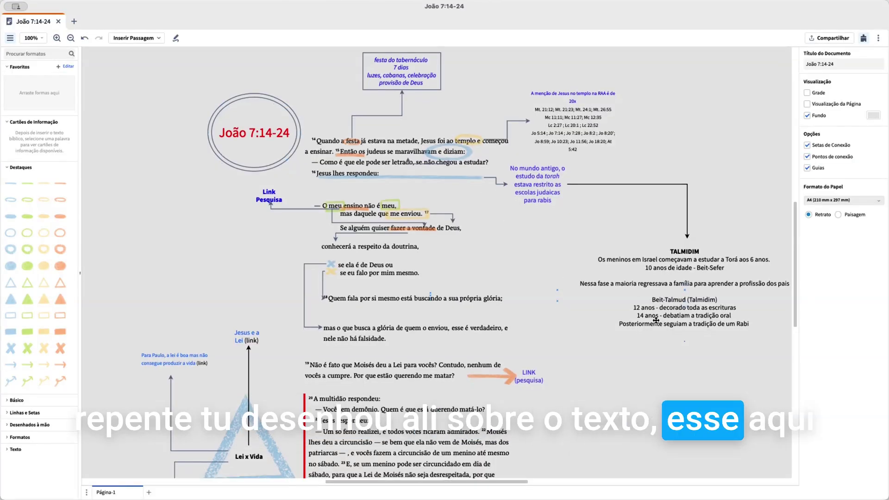
scroll(650, 325, "up", 1)
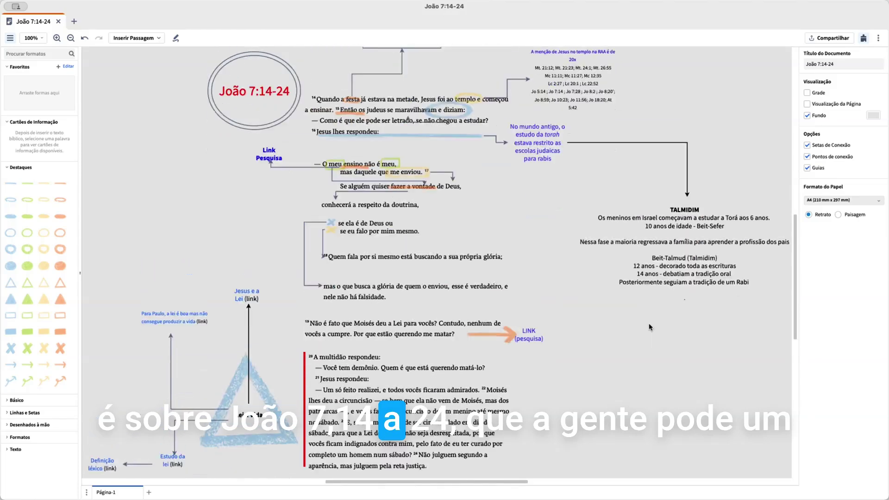
scroll(650, 325, "up", 1)
scroll(643, 317, "down", 5)
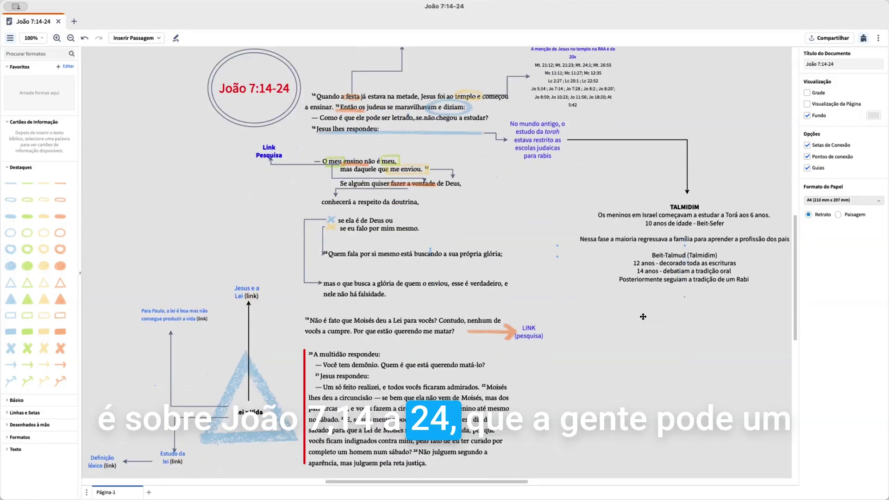
scroll(639, 317, "up", 10)
scroll(636, 317, "down", 6)
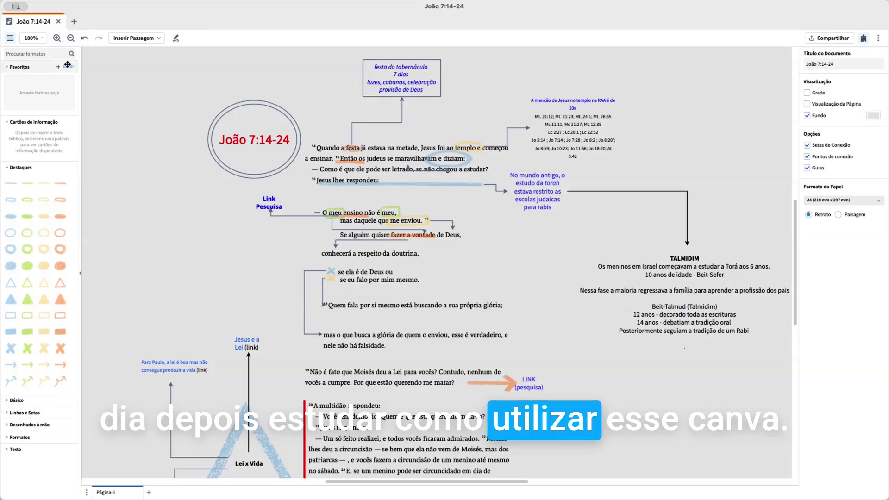
left_click(58, 22)
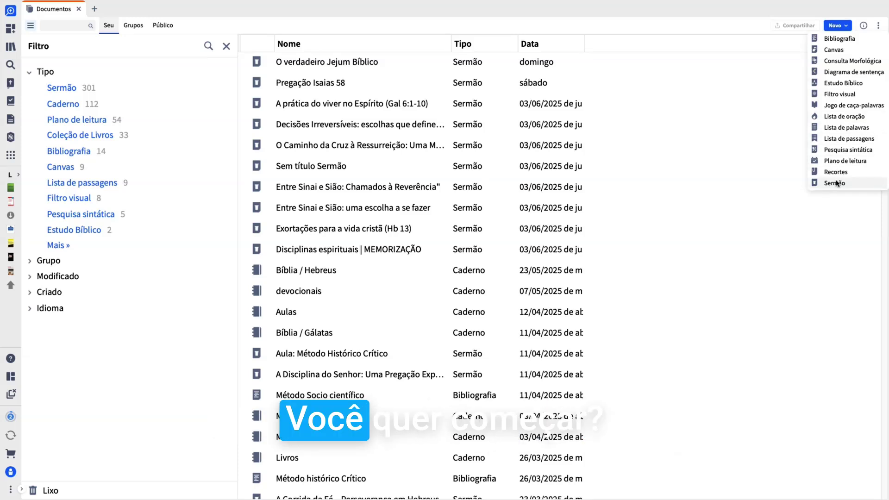
Step: Create a new untitled Sermão document, and close both the sermon and the Documentos list
left_click(837, 182)
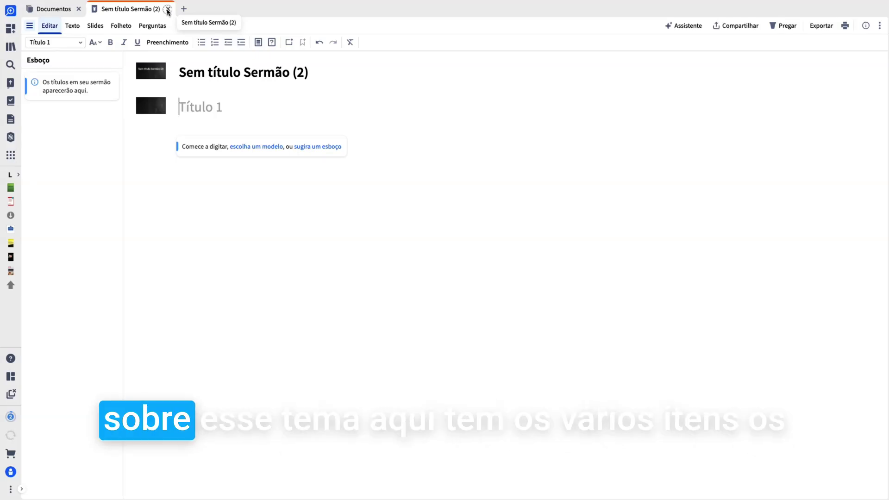
left_click(167, 9)
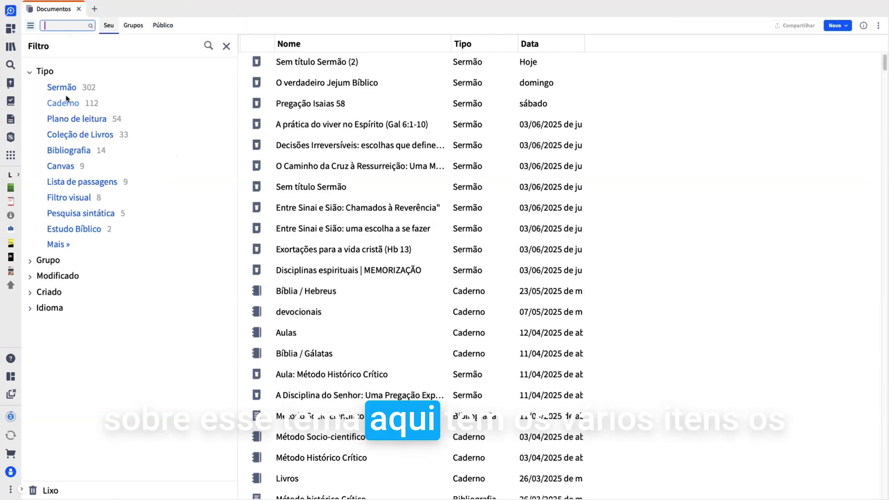
left_click(78, 10)
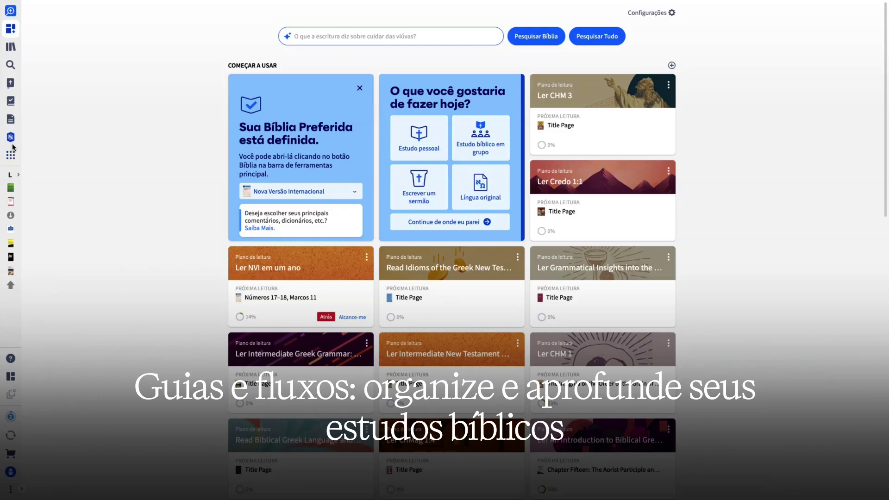
Step: Run the Guia de Passagens for Hebreus 13.7–14
left_click(11, 137)
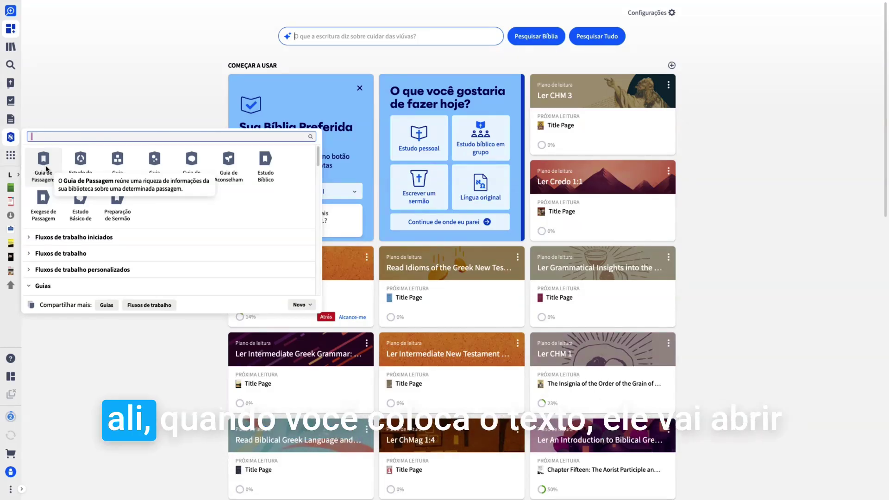
left_click(44, 165)
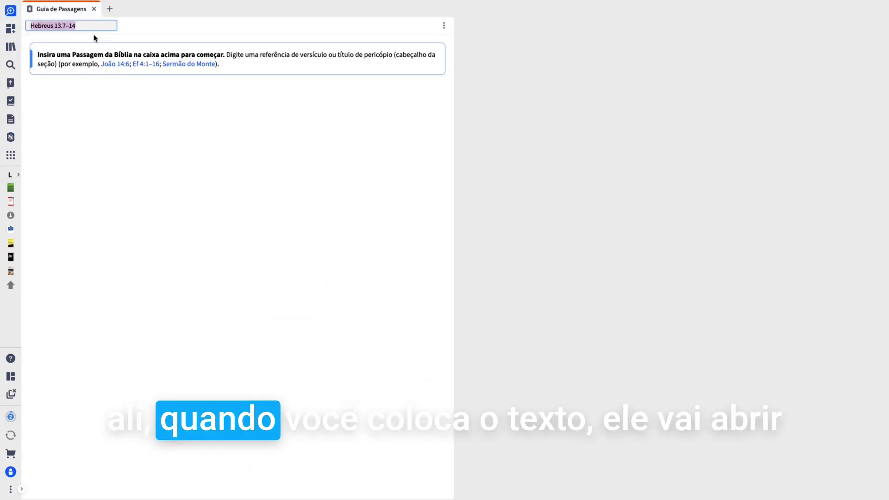
key("Return")
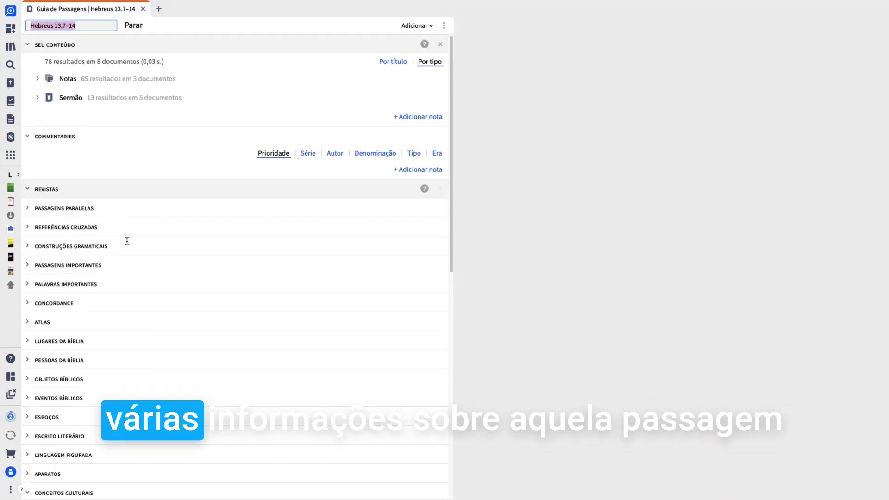
Step: Collapse the Seu Conteúdo, Commentaries and Revistas sections of the passage guide
left_click(33, 46)
left_click(51, 64)
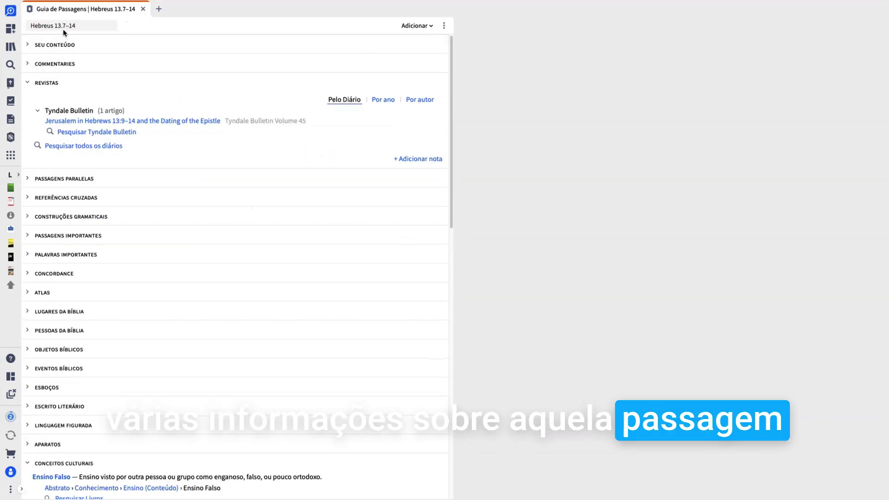
left_click(77, 85)
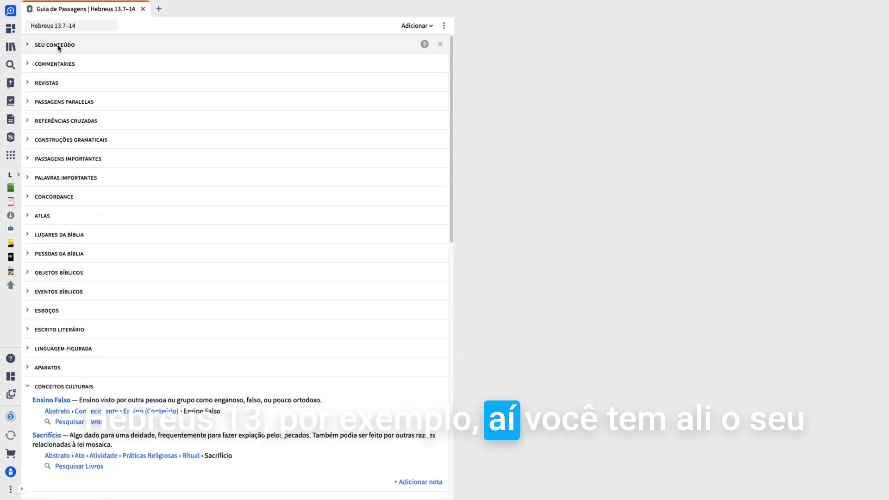
Step: Expand Seu Conteúdo to view the notes and sermons on Hebreus 13.7–14, and collapse it again
left_click(60, 50)
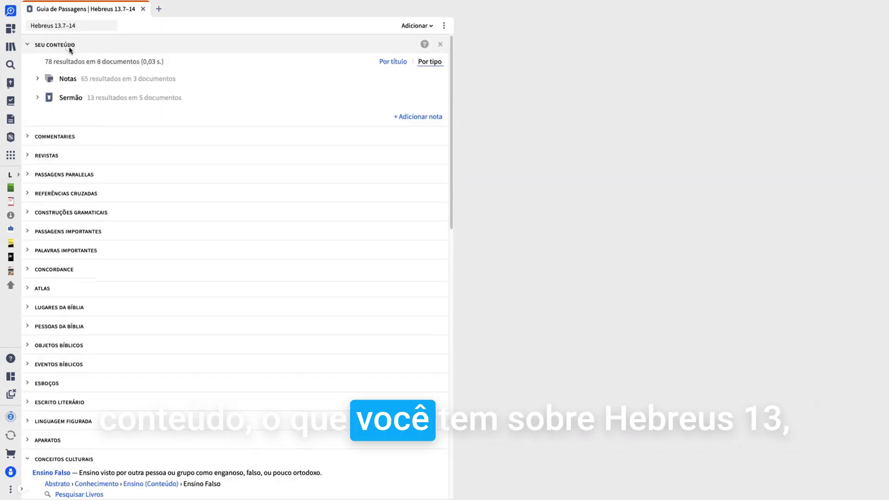
left_click(60, 50)
left_click(62, 47)
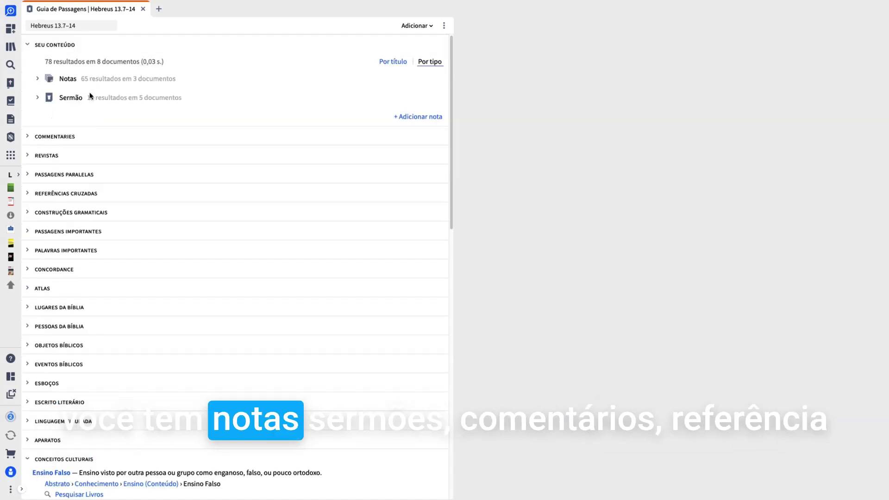
left_click(60, 45)
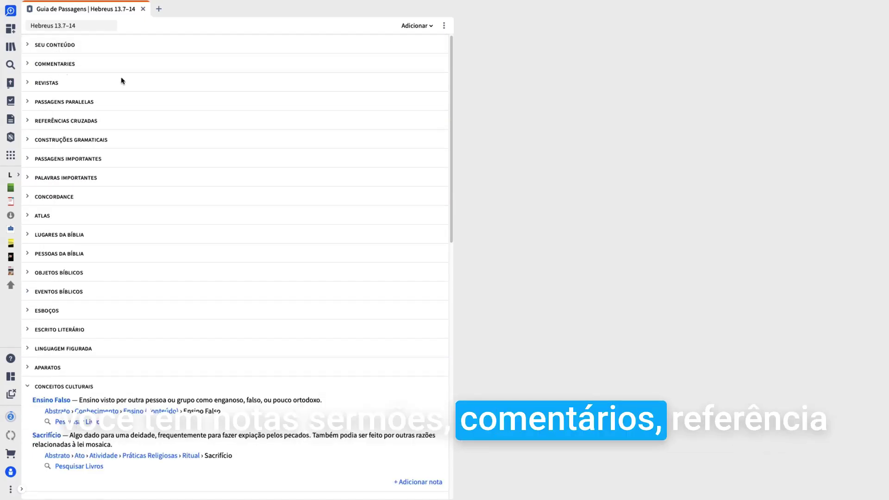
Step: Look over the remaining sections of the Hebreus 13.7–14 guide, including Sermões Logos
scroll(121, 161, "down", 12)
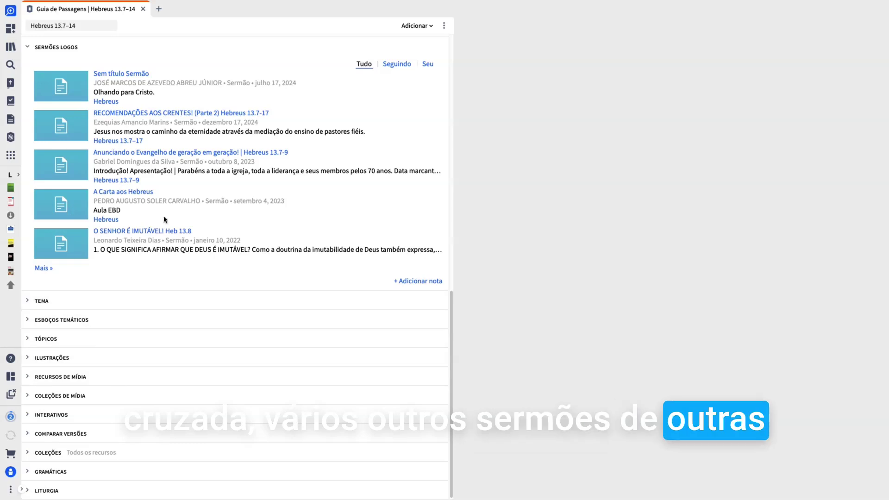
scroll(50, 236, "up", 6)
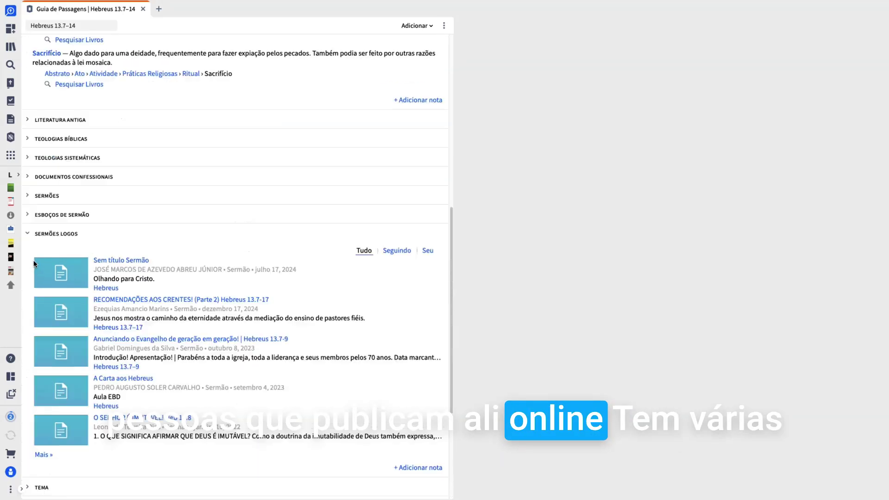
scroll(105, 254, "up", 6)
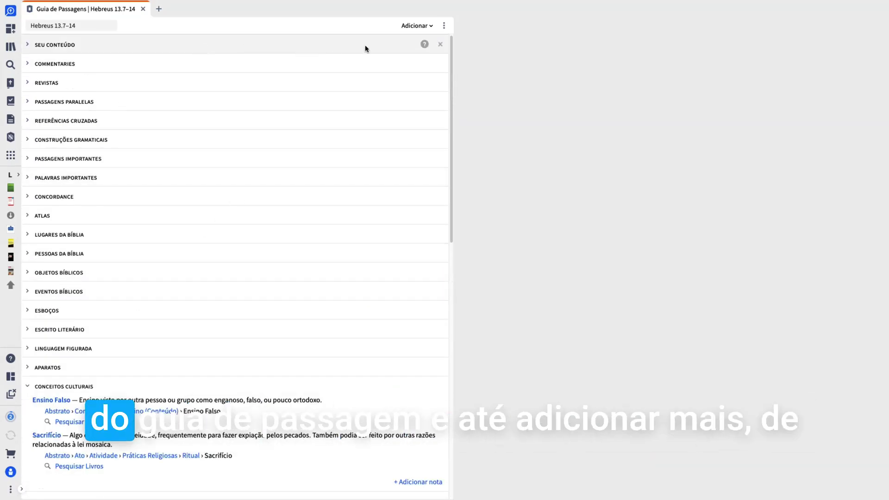
Step: Examine which additional sections can be added to the passage guide, and close the guide
left_click(417, 26)
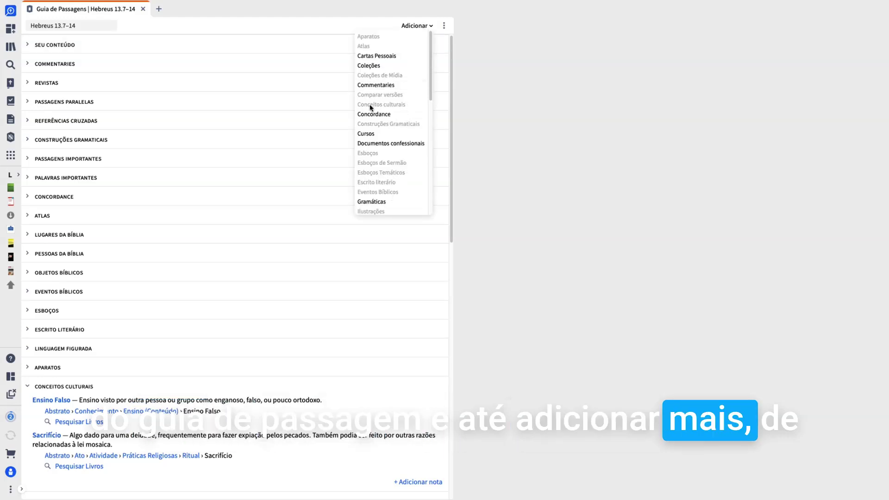
scroll(377, 194, "down", 3)
scroll(298, 95, "down", 1)
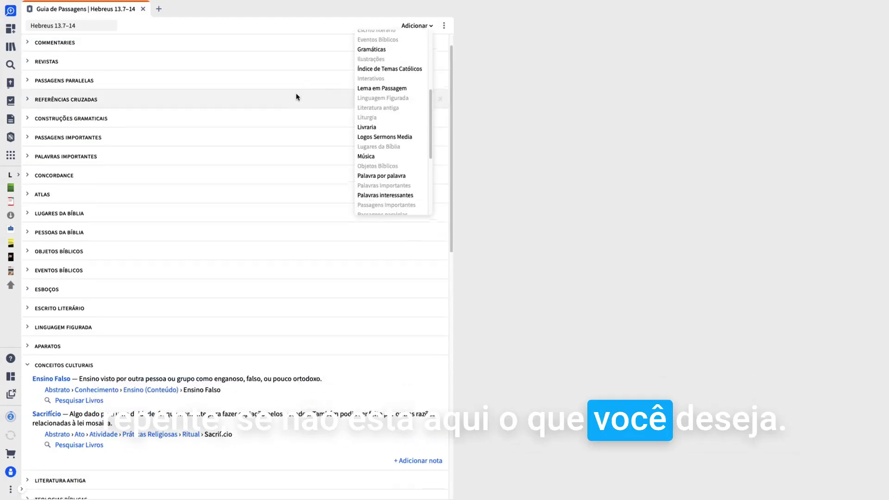
left_click(143, 9)
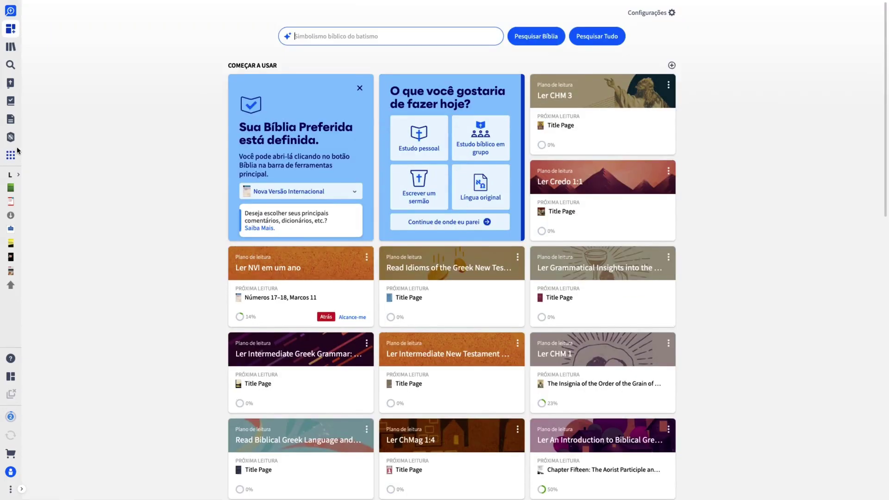
Step: Open a Bible word study on the Greek word g:agape (ἀγάπη, amor) and collapse its Lema section
left_click(11, 137)
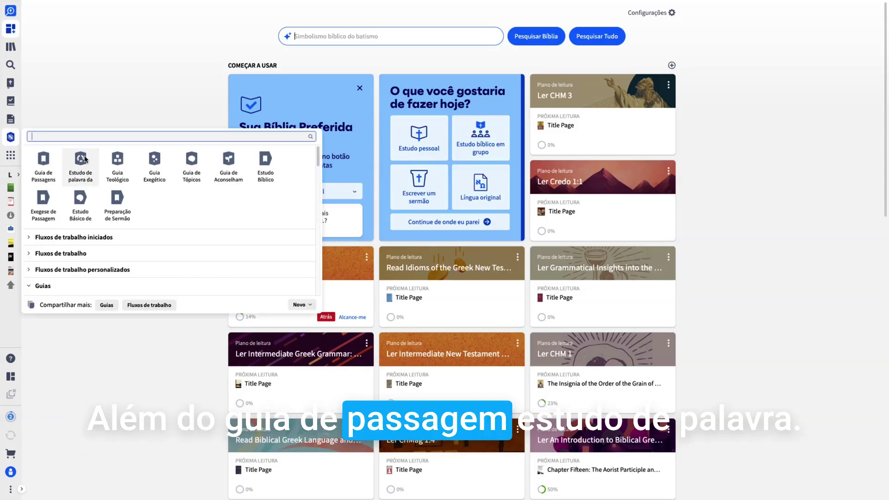
mouse_move(85, 159)
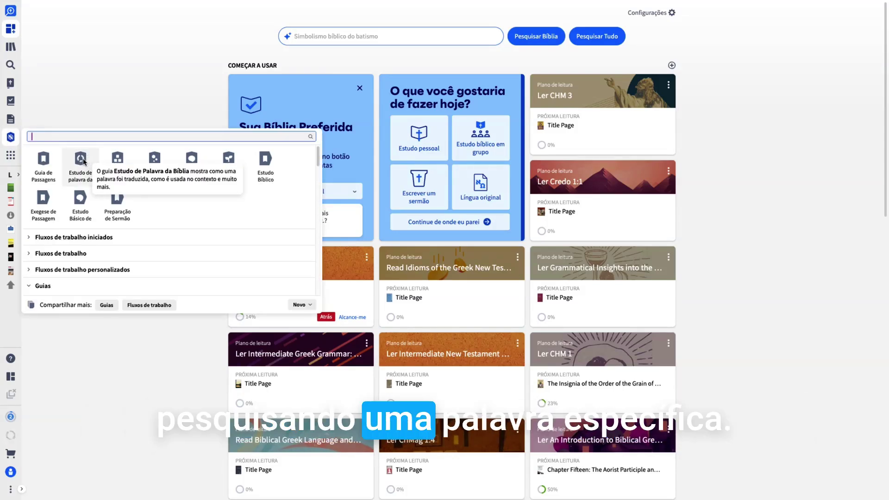
left_click(84, 161)
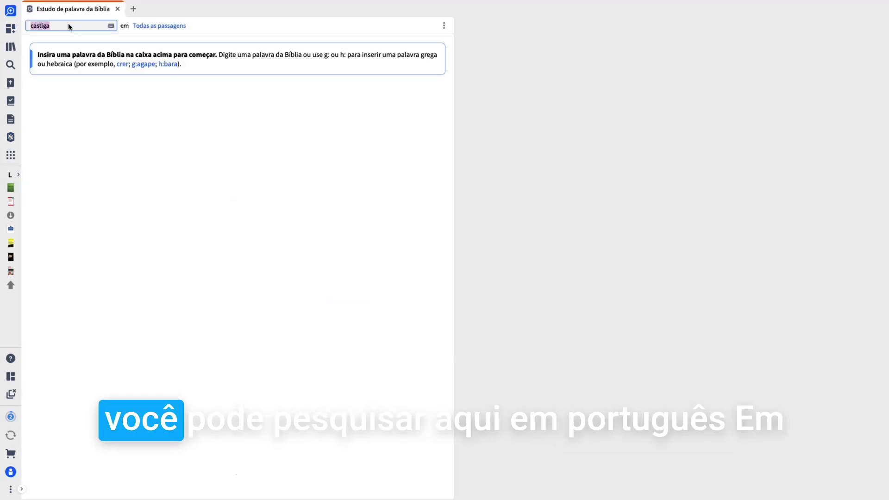
left_click(136, 101)
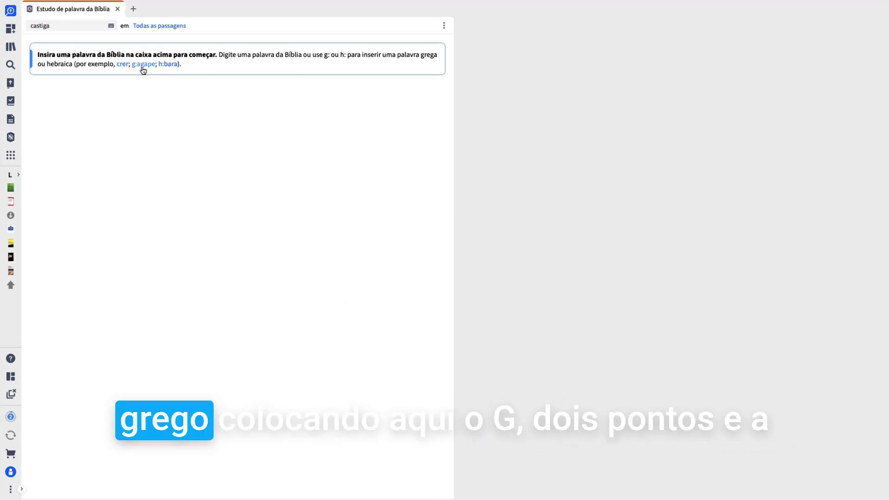
mouse_move(137, 69)
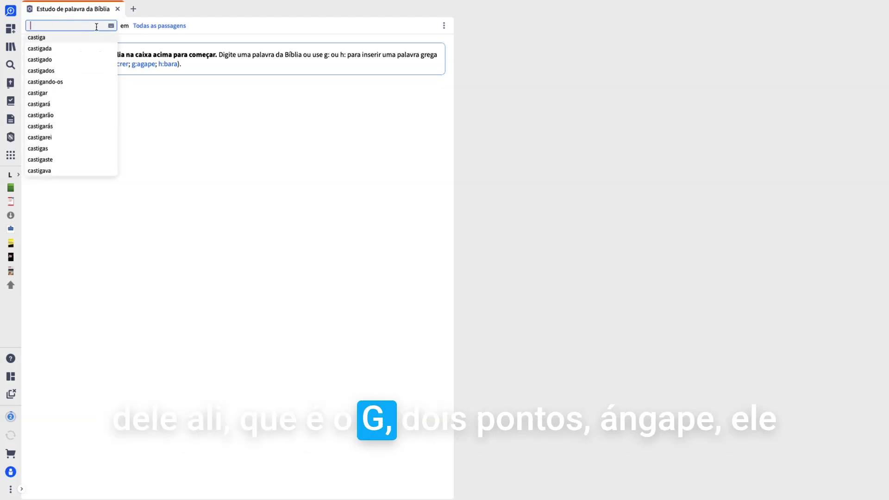
type("g:agape")
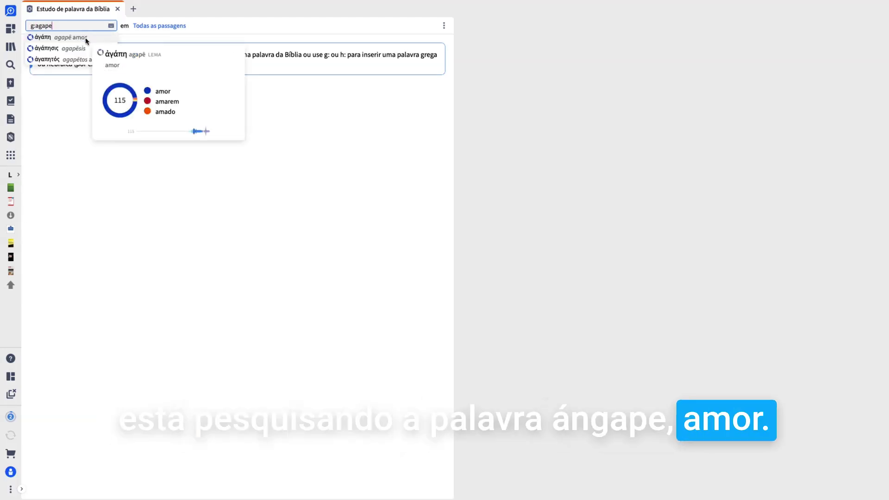
left_click(85, 39)
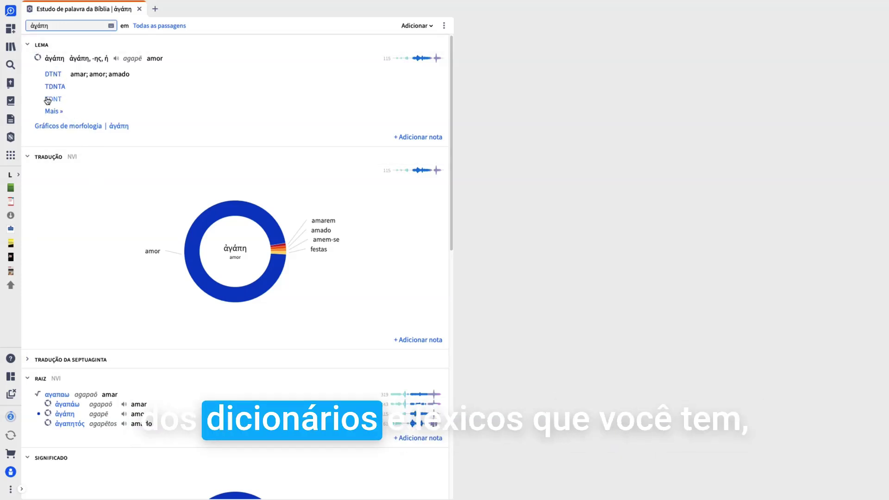
left_click(46, 45)
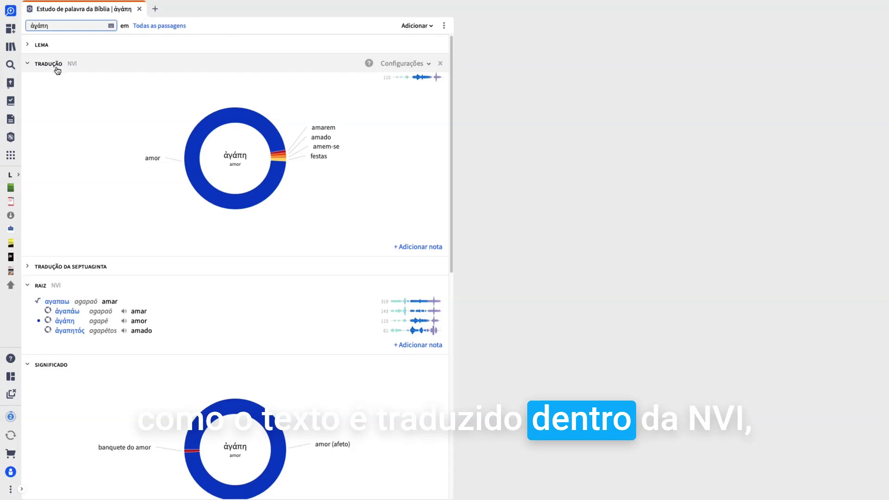
Step: Switch the Bible used in the Tradução section to Almeida Revista e Atualizada (ARA)
left_click(402, 64)
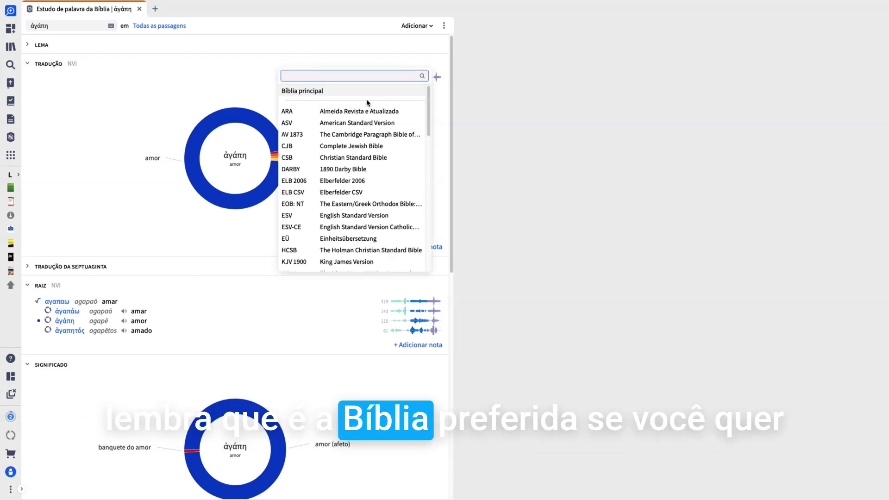
left_click(341, 113)
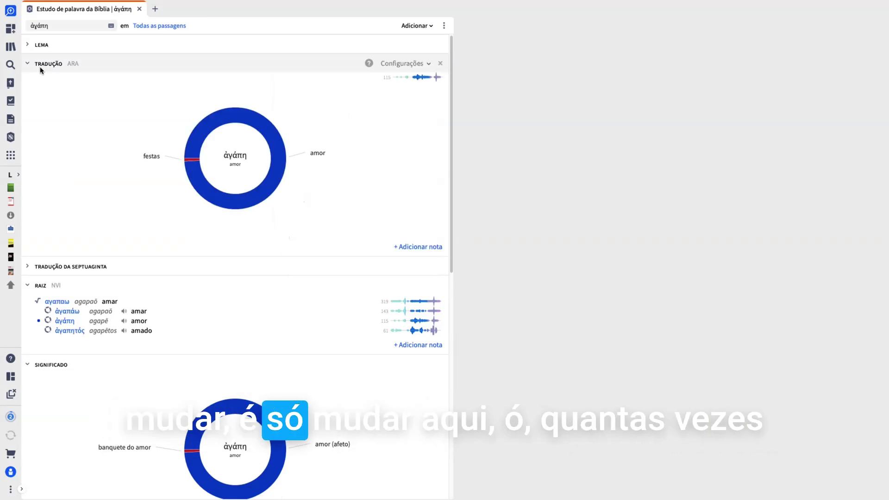
left_click(409, 69)
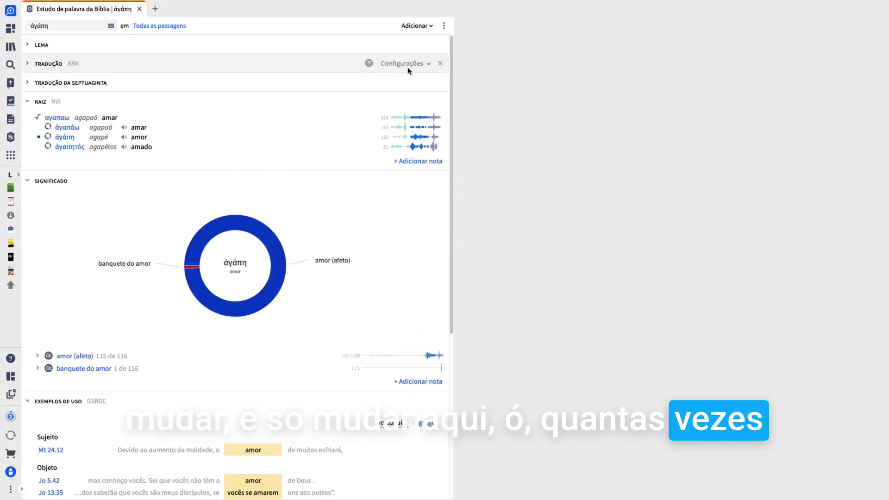
left_click(49, 65)
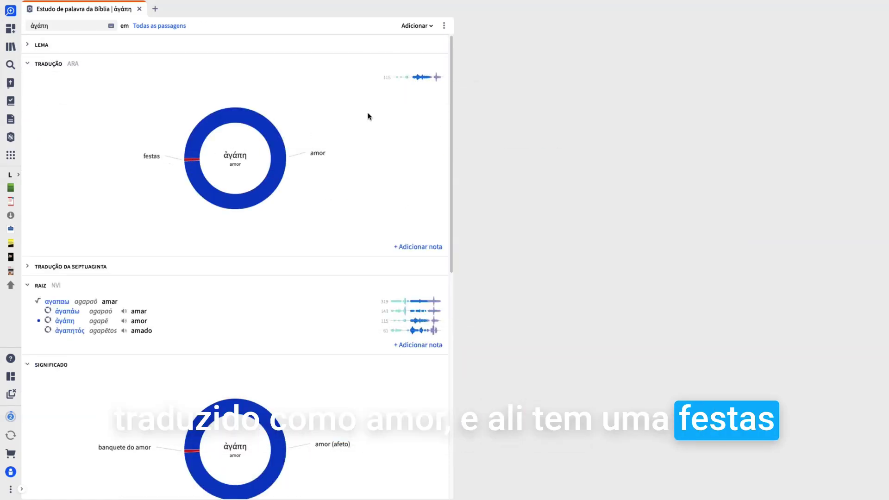
Step: Set the Bible of the Tradução section to NAA, and collapse the section
mouse_move(418, 54)
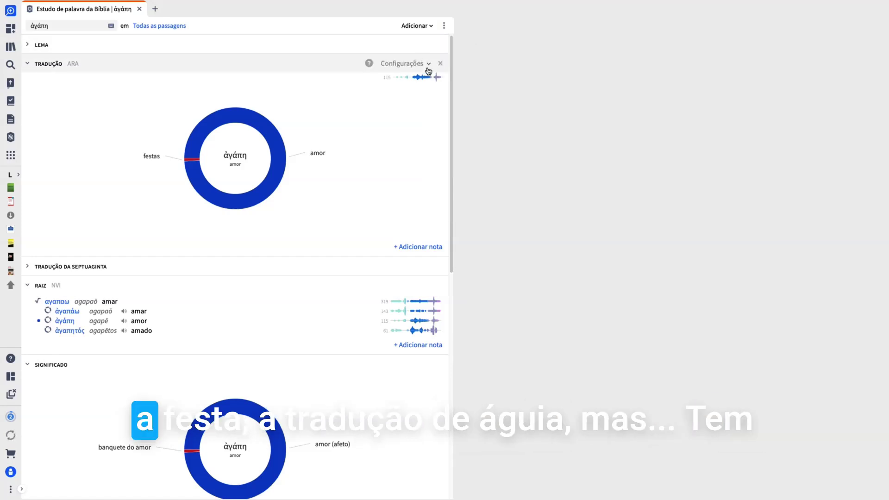
left_click(426, 68)
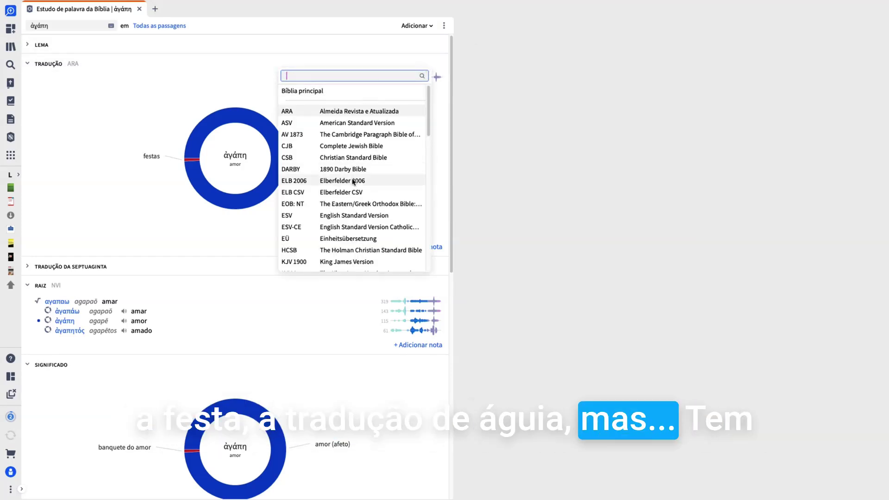
scroll(337, 226, "down", 7)
scroll(337, 226, "down", 5)
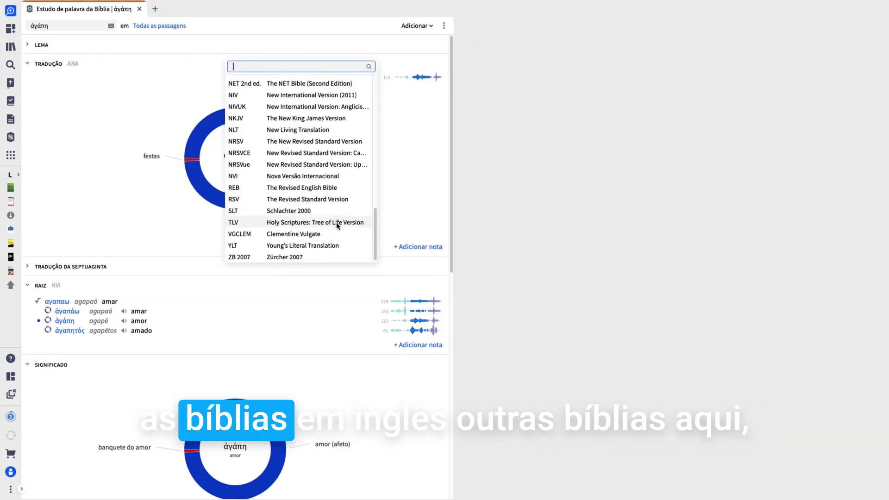
scroll(338, 225, "up", 10)
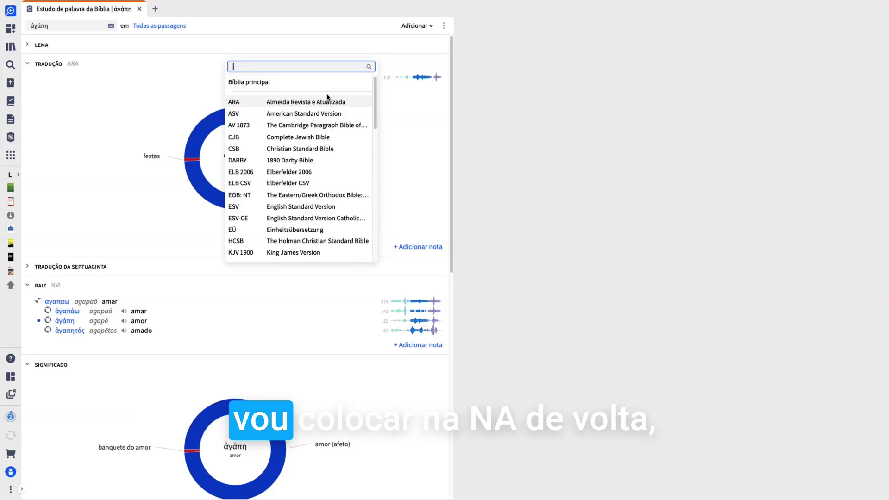
type("naa")
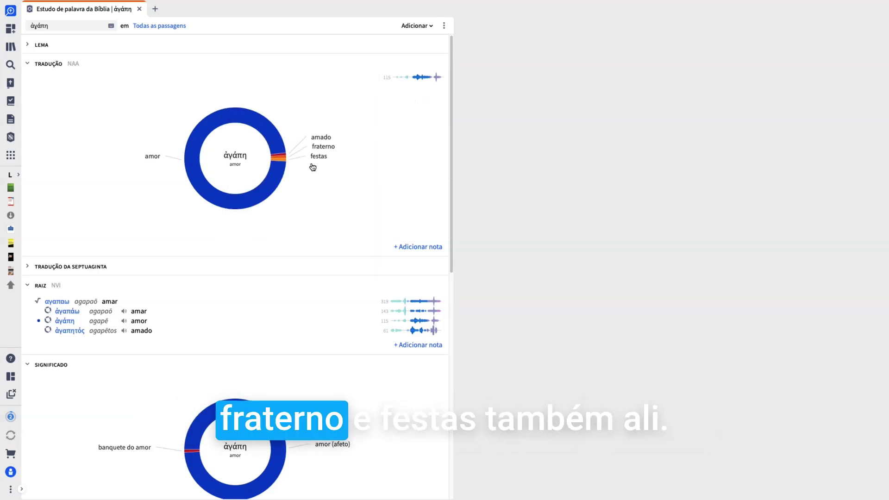
left_click(37, 63)
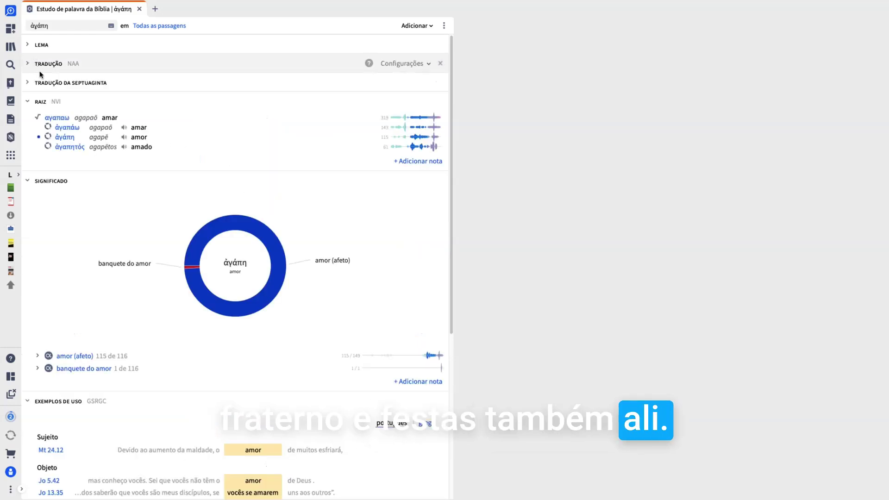
Step: Check the Tradução da Septuaginta section of the word study, and collapse Significado and Exemplos de Uso
left_click(56, 82)
left_click(56, 83)
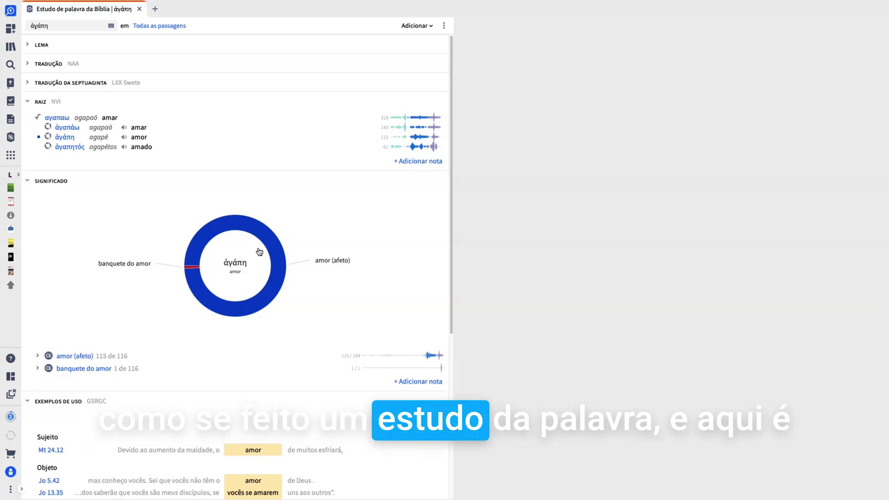
left_click(28, 180)
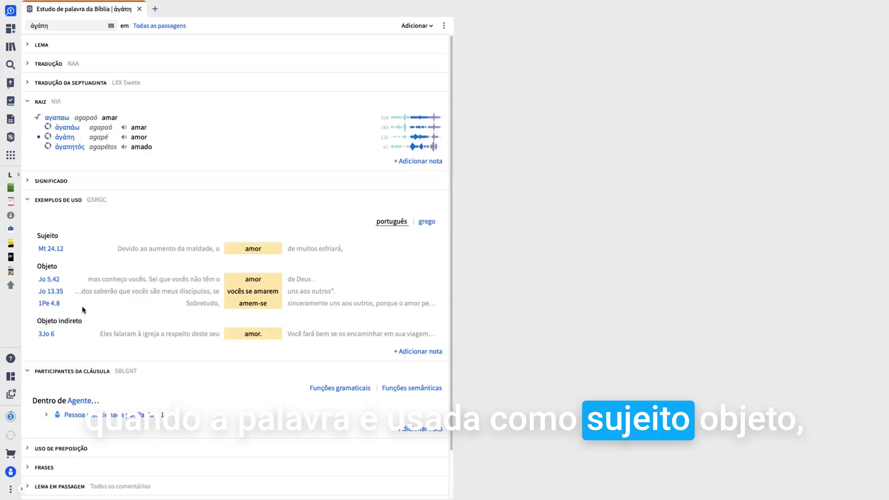
scroll(83, 310, "down", 2)
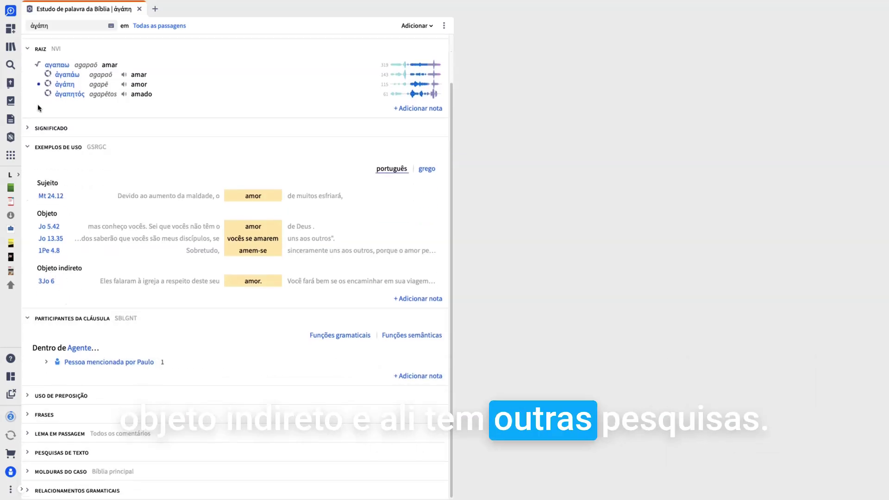
left_click(27, 146)
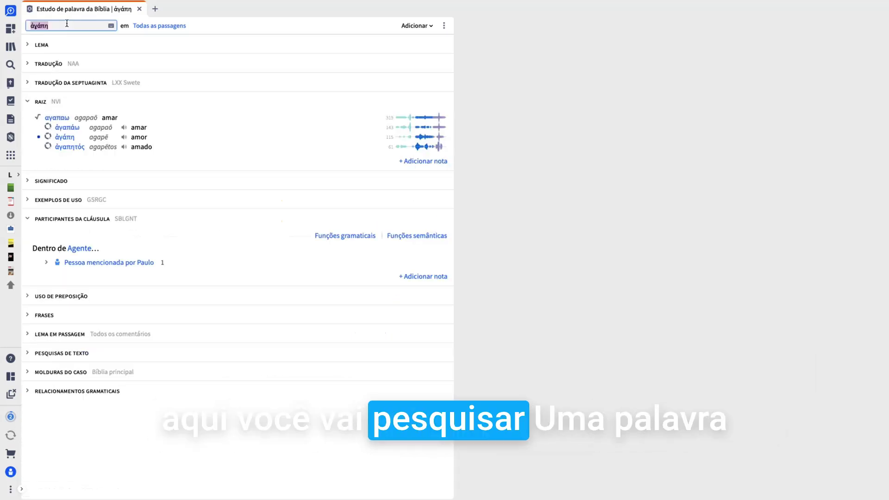
Step: Examine the books and passage ranges to which the ἀγάπη word study can be limited
left_click(162, 28)
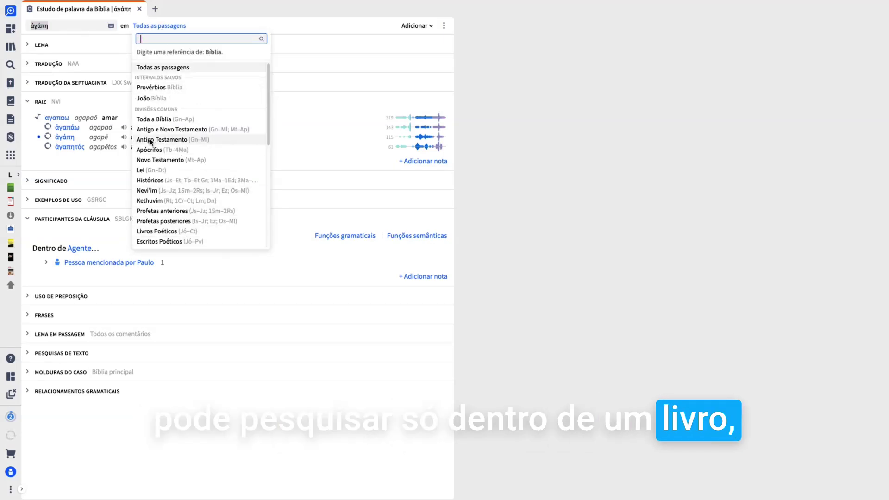
scroll(207, 200, "down", 10)
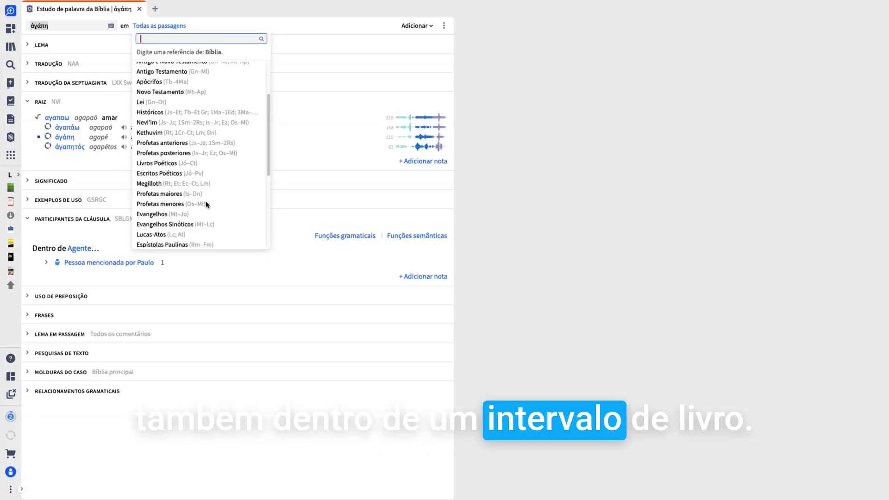
scroll(246, 91, "up", 5)
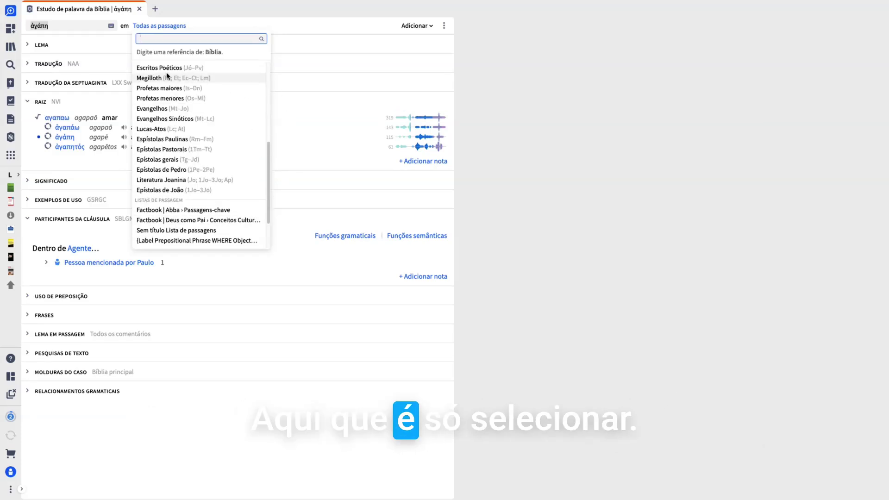
left_click(289, 63)
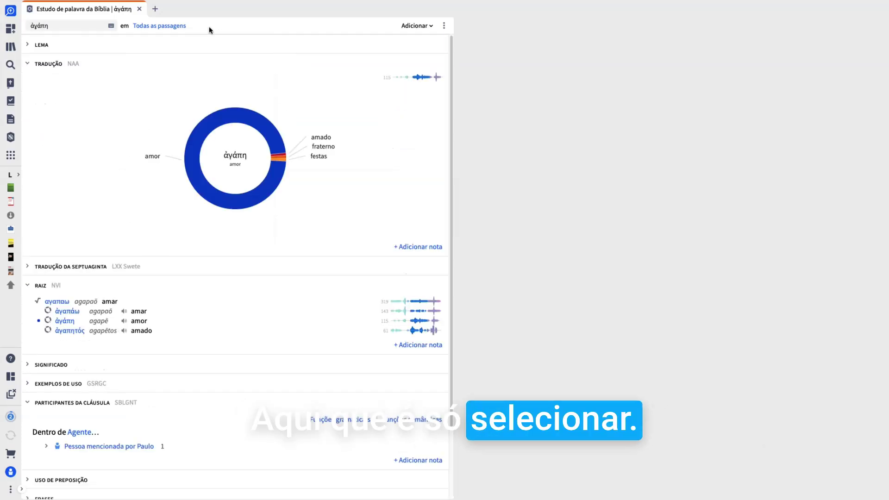
Step: Close the word study and open the Guia Exegético for Hebreus 12.4
left_click(139, 10)
left_click(10, 137)
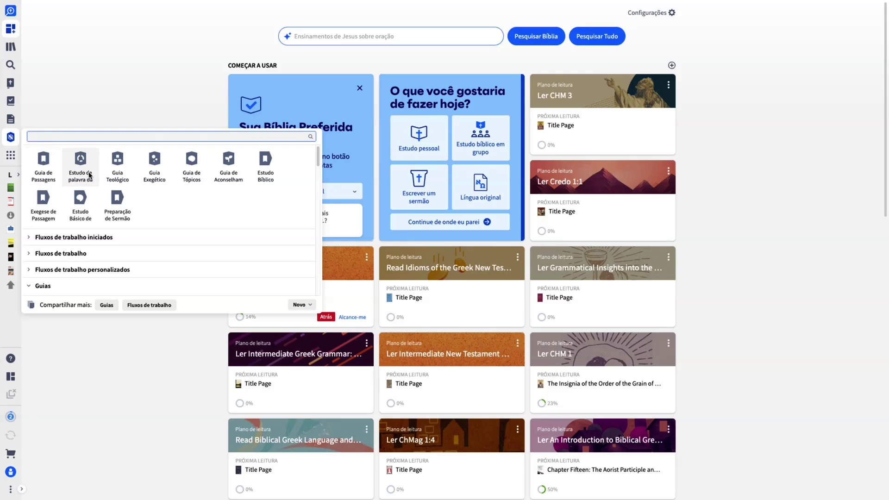
left_click(151, 171)
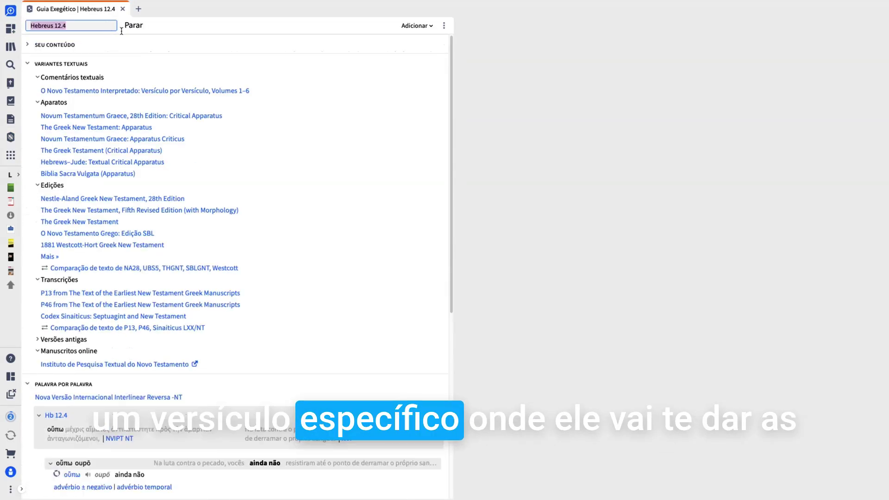
Step: Collapse Variantes Textuais, view the word study of οὔπω from Hebreus 12.4, and close that study
left_click(36, 63)
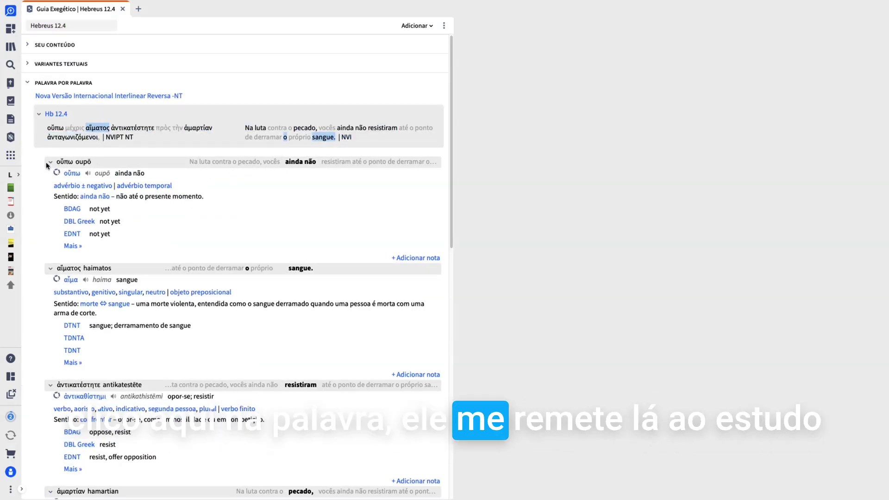
left_click(76, 174)
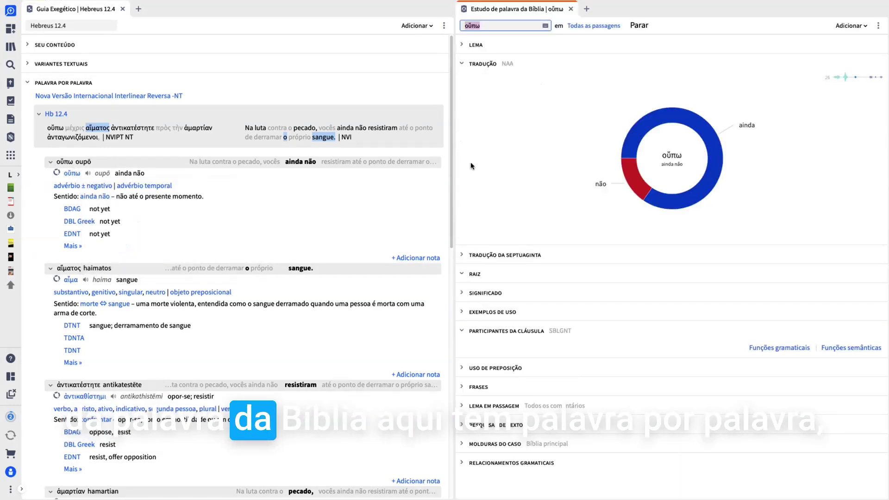
left_click(571, 9)
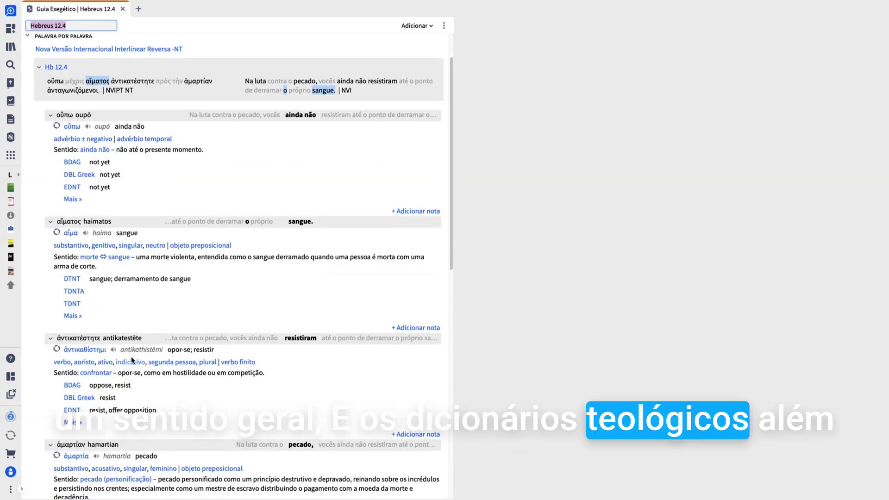
Step: Collapse the exegetical guide's sections, including Palavra por Palavra and Visualizations, and close the guide
scroll(186, 231, "down", 5)
scroll(185, 231, "up", 5)
left_click(40, 85)
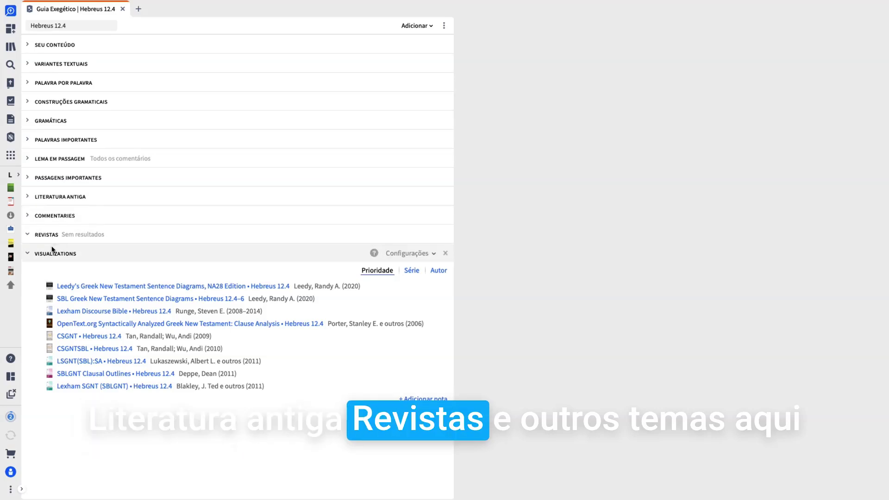
left_click(119, 253)
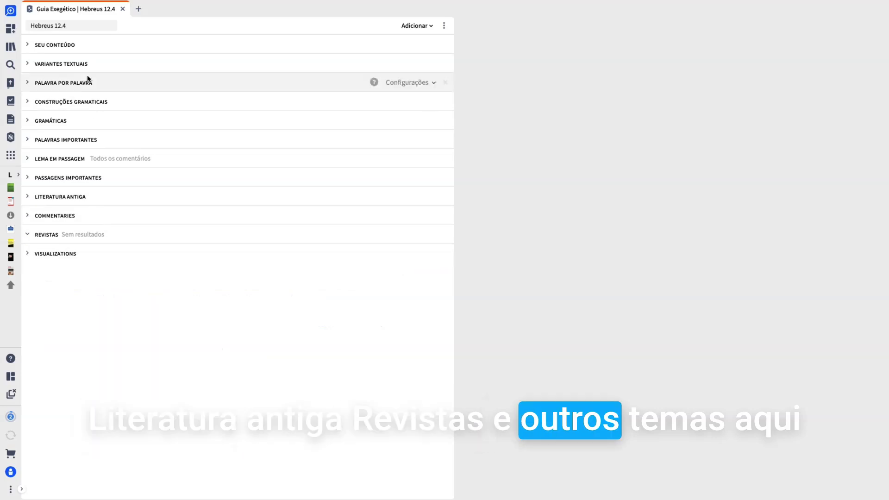
left_click(122, 9)
Step: Open the Guia de Aconselhamento on the topic Ansiedade
left_click(11, 138)
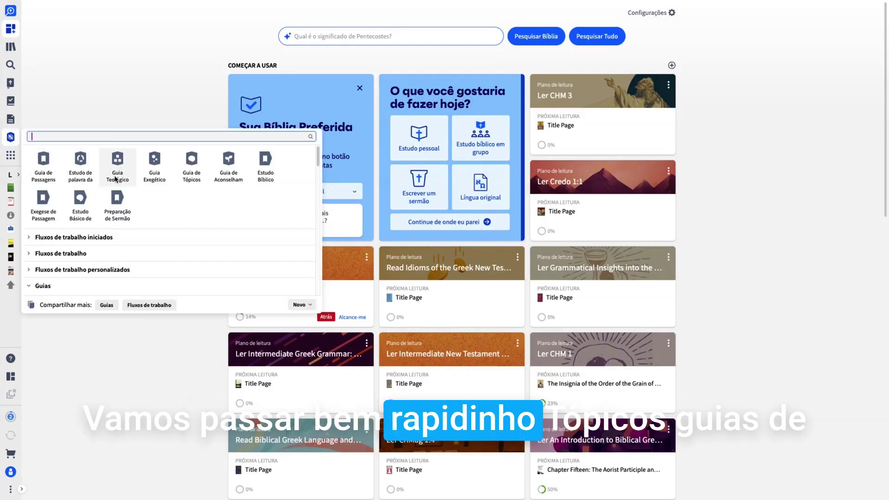
left_click(236, 183)
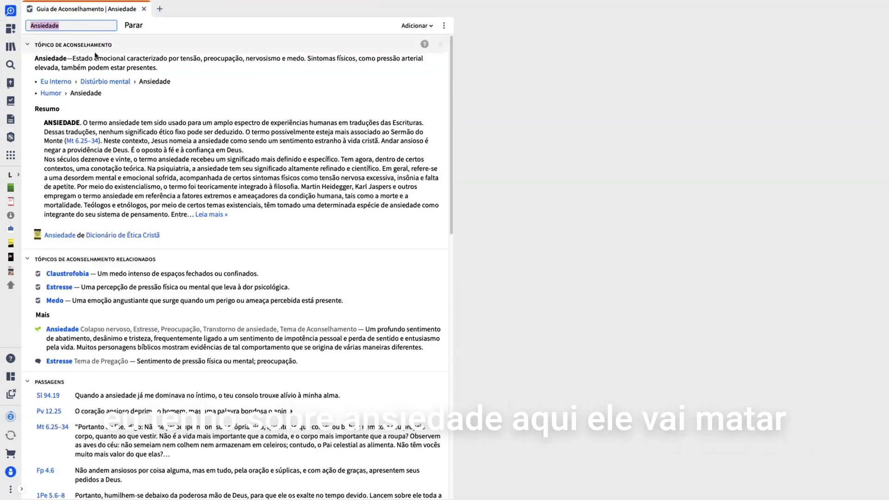
Step: Review the Ansiedade counselling guide's related topics, Passagens, Dicionários and Monografias sections, and close the guide
scroll(140, 315, "down", 6)
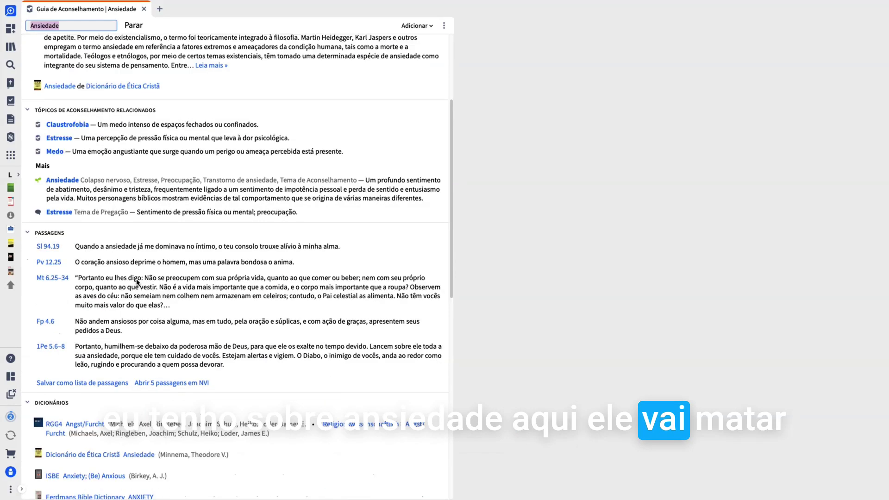
scroll(140, 315, "down", 7)
scroll(135, 321, "up", 8)
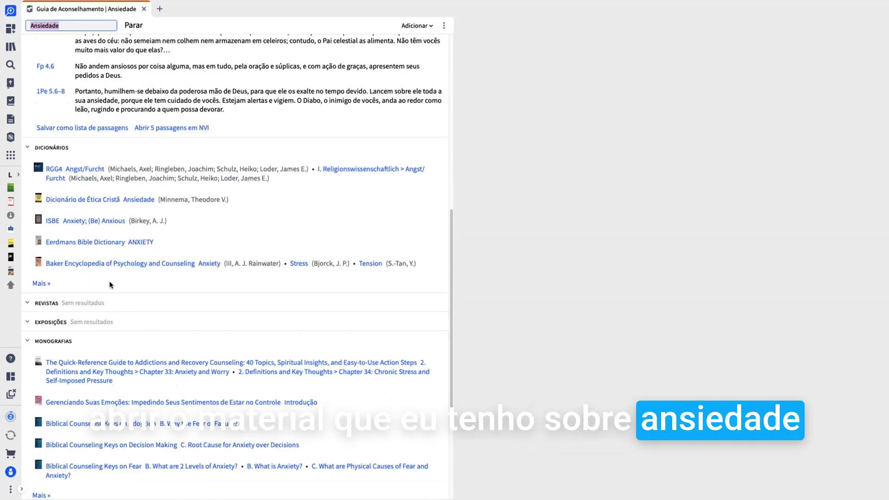
scroll(81, 223, "up", 5)
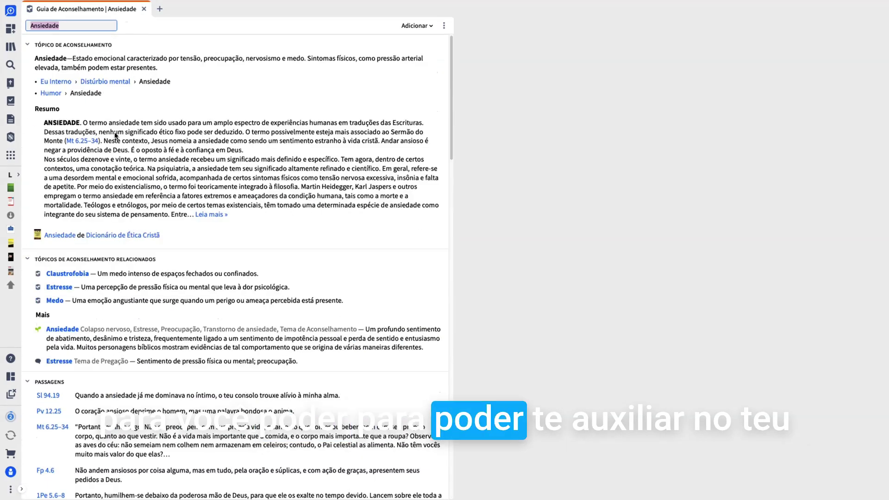
left_click(144, 9)
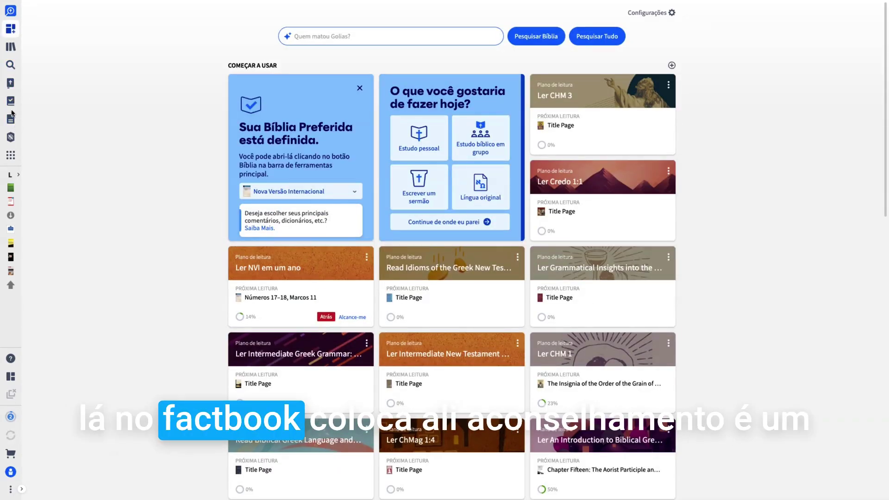
Step: Look up "aconselhamento" in the Factbook, view the Aconselhamento Pastoral entry, and close the Factbook
left_click(10, 103)
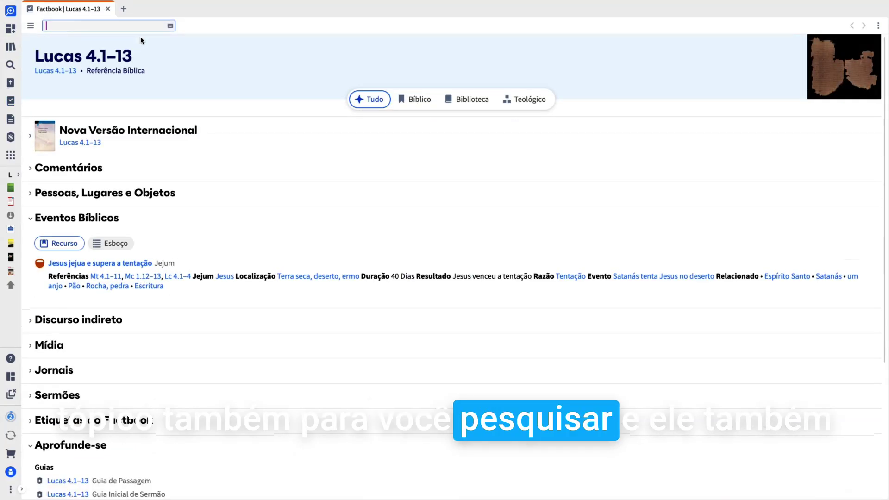
type("conselhamento")
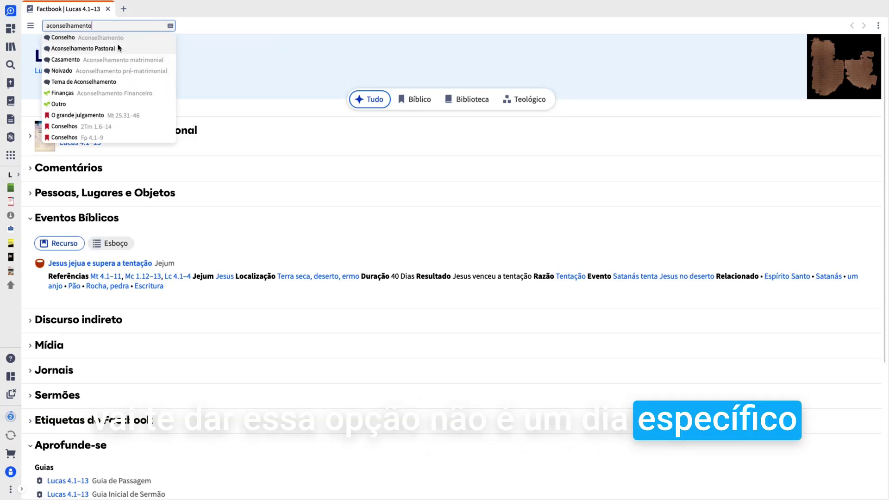
left_click(83, 48)
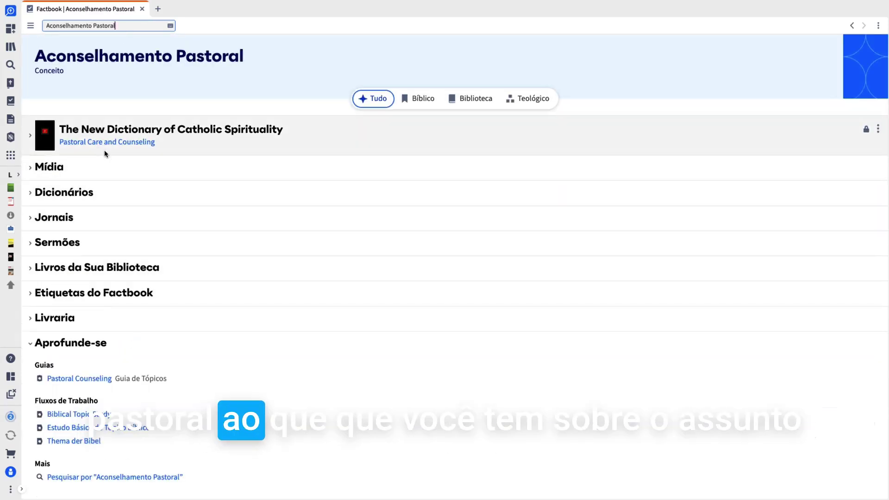
left_click(142, 9)
Step: Start the Estudo Bíblico Indutivo workflow on the passage Hebreus 11
left_click(10, 137)
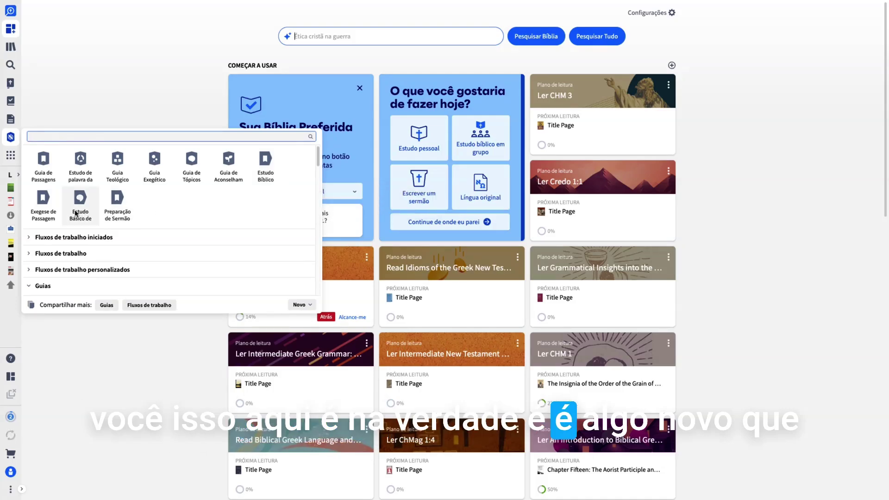
left_click(270, 180)
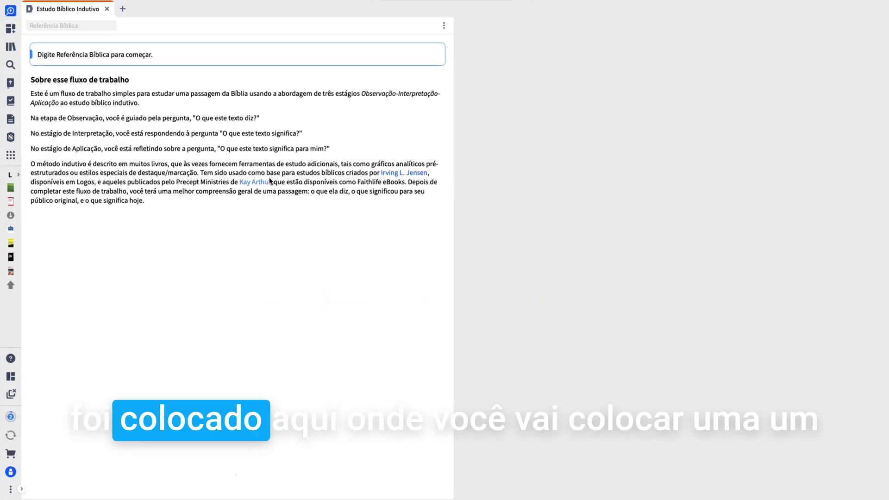
left_click(80, 26)
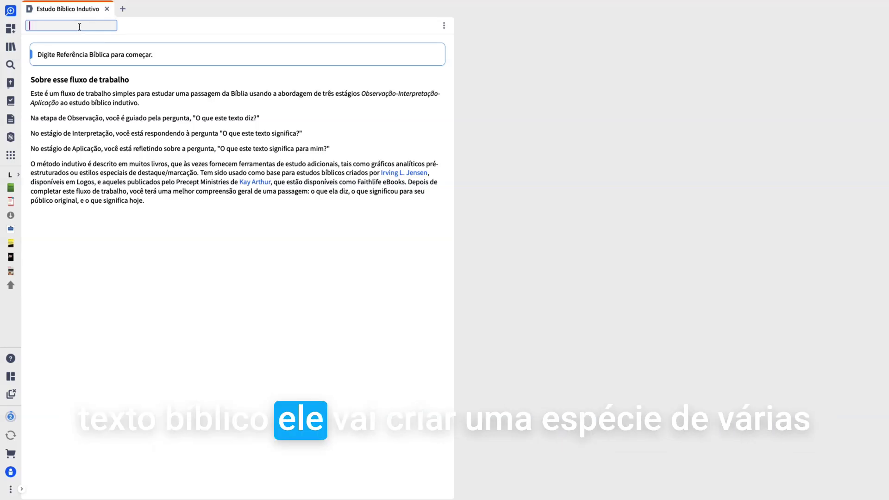
type("Hebreus 11")
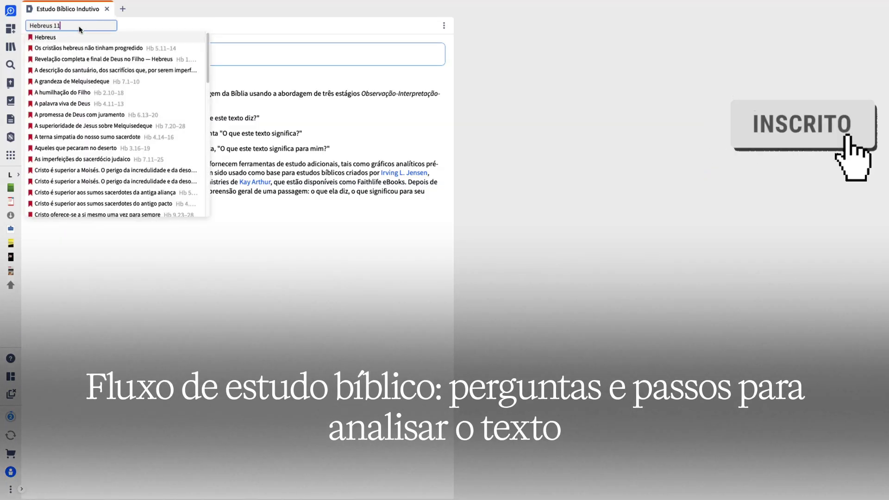
key("Return")
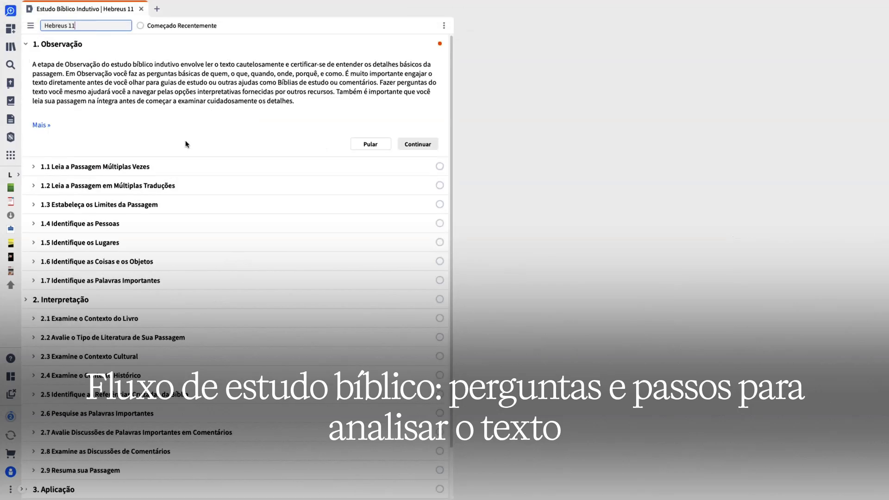
Step: Expand step 1.1 Leia a Passagem Múltiplas Vezes and activate its observations field
left_click(106, 171)
left_click(109, 172)
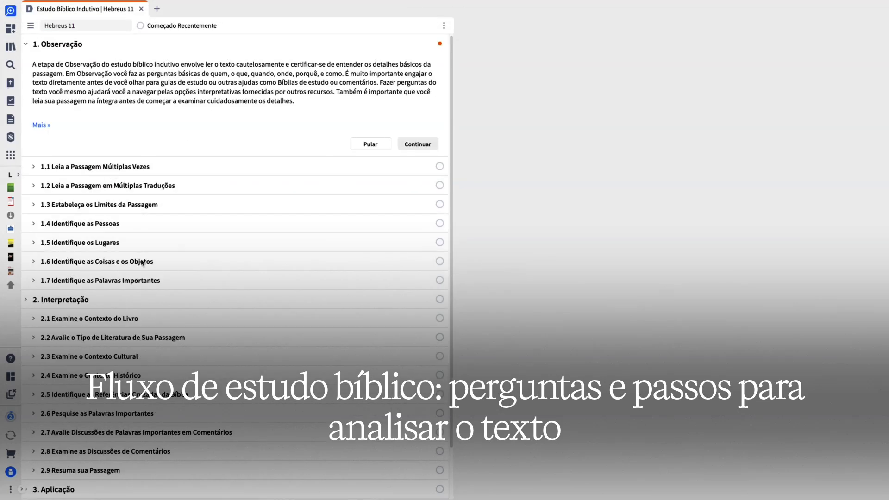
scroll(154, 286, "down", 3)
scroll(154, 290, "up", 3)
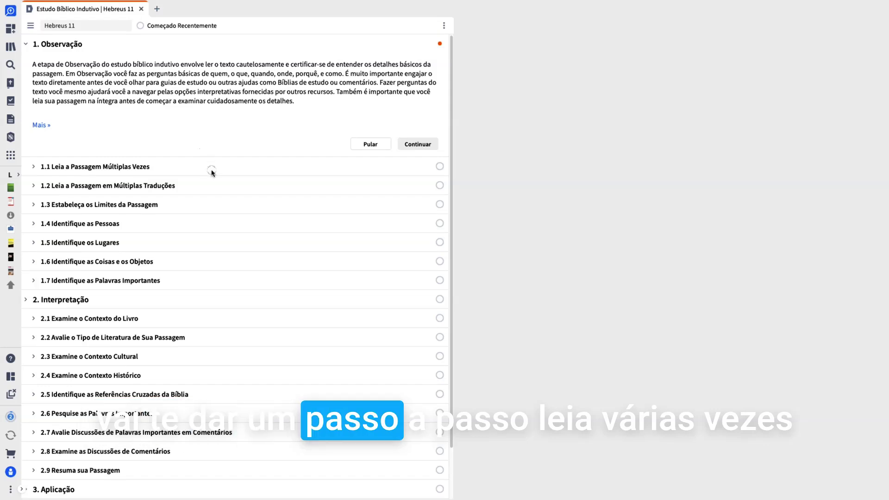
left_click(185, 166)
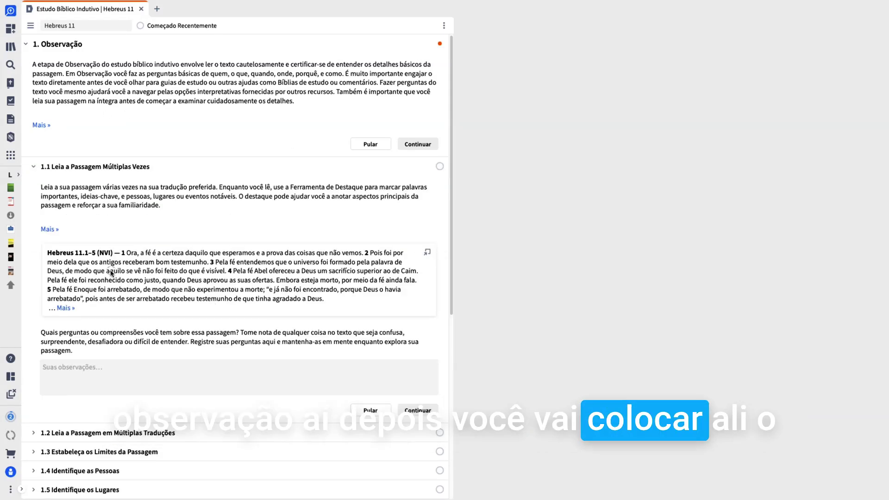
left_click(166, 373)
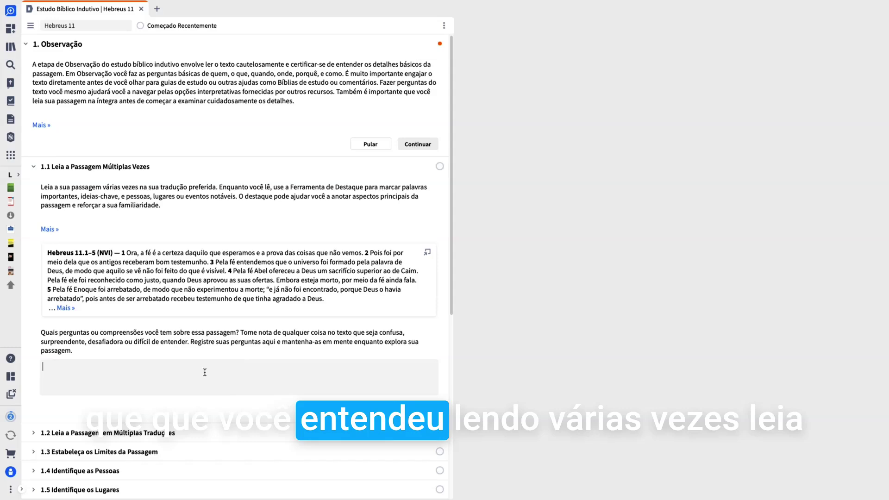
Step: Expand steps 1.2 and 1.6 of the inductive study, review the Interpretação and Aplicação steps, and close the workflow
scroll(185, 371, "down", 3)
left_click(158, 332)
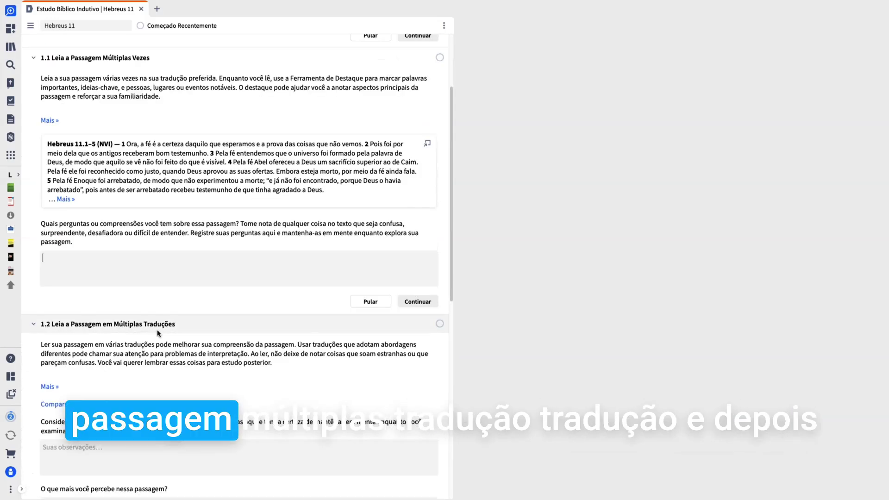
scroll(158, 333, "down", 12)
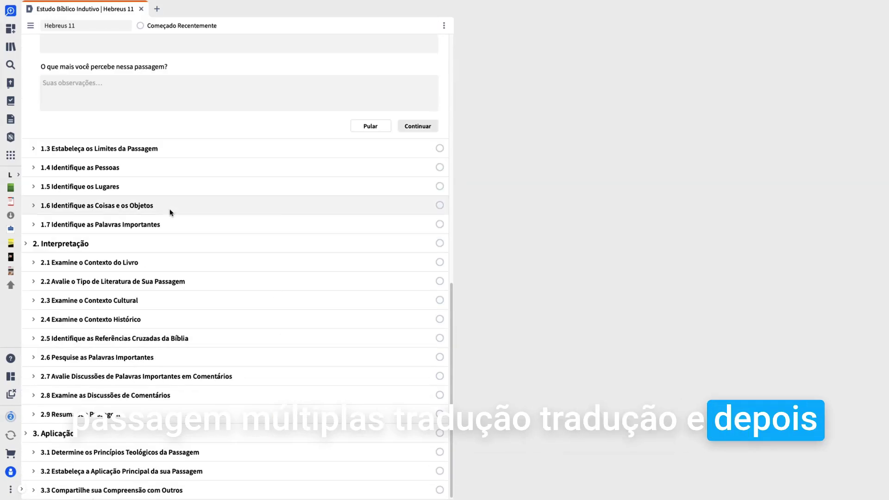
scroll(354, 269, "up", 7)
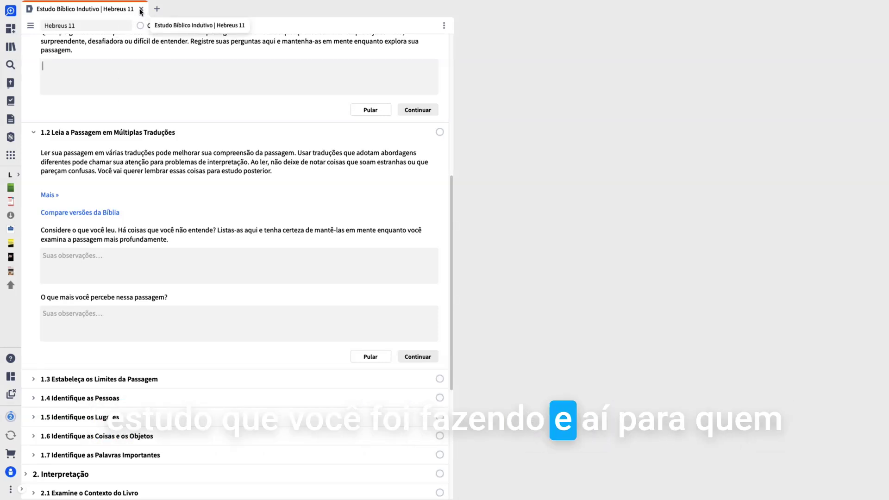
scroll(209, 266, "down", 5)
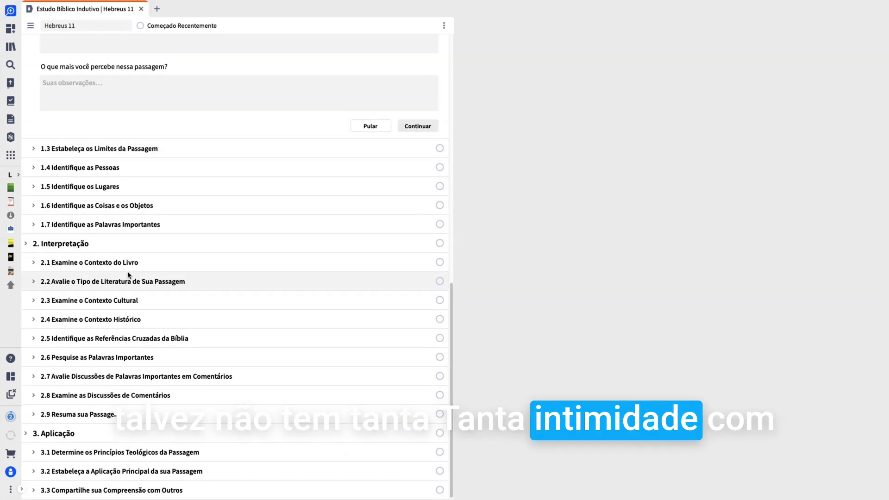
left_click(33, 206)
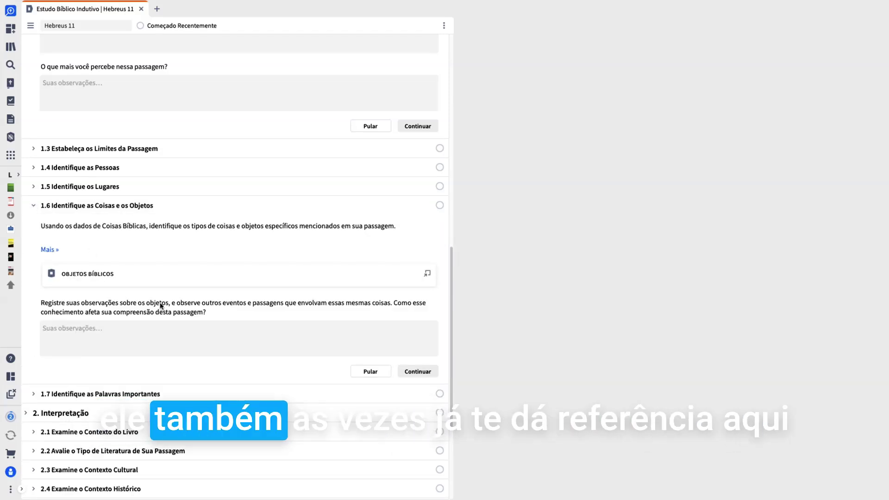
left_click(140, 10)
Step: Expand Fluxos de trabalho in the guides list, browse the available workflows, and collapse the section again
left_click(10, 138)
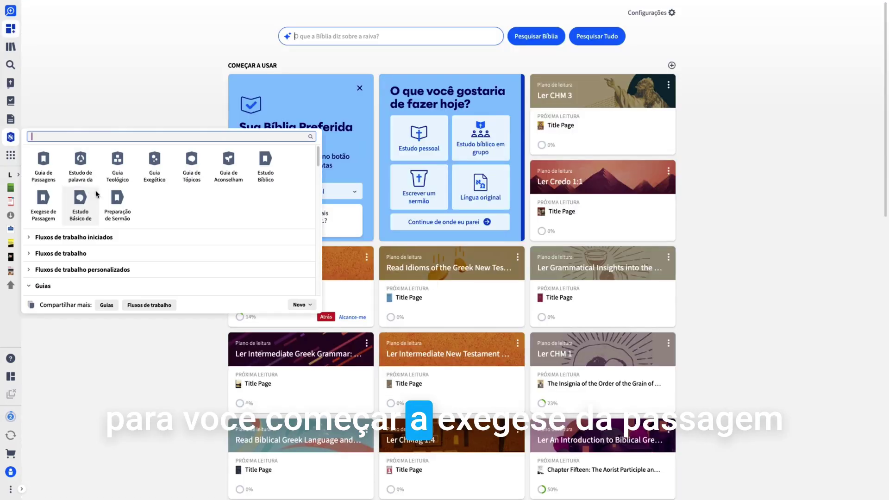
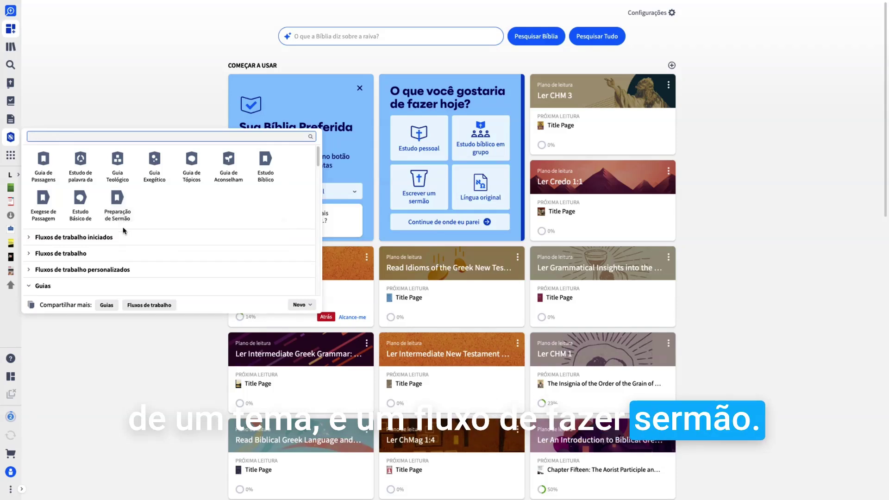
scroll(124, 231, "down", 1)
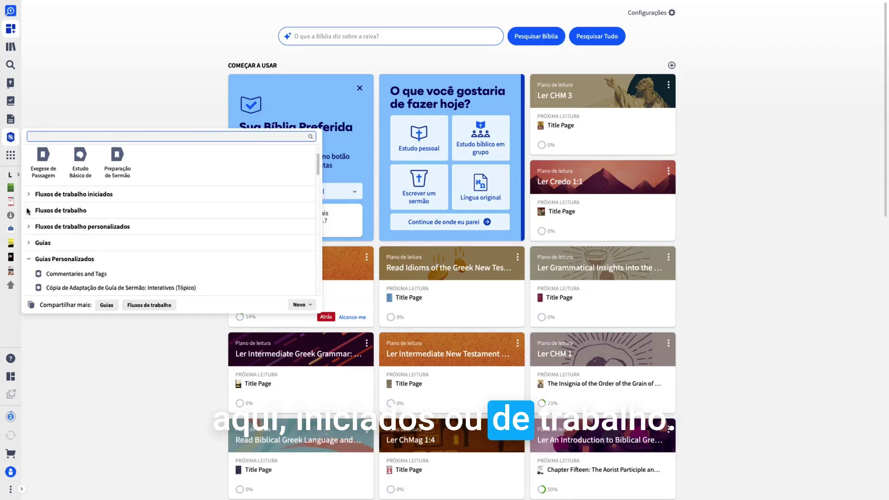
left_click(28, 211)
scroll(69, 245, "down", 8)
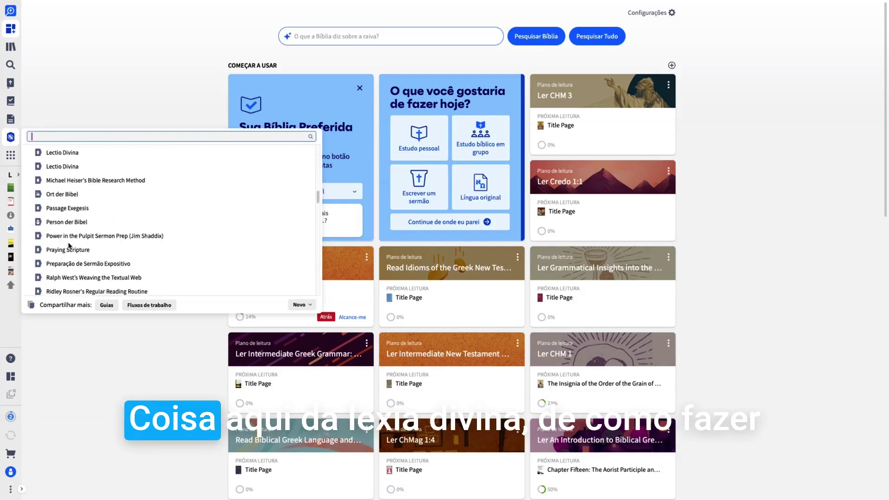
scroll(69, 246, "down", 2)
scroll(69, 245, "up", 7)
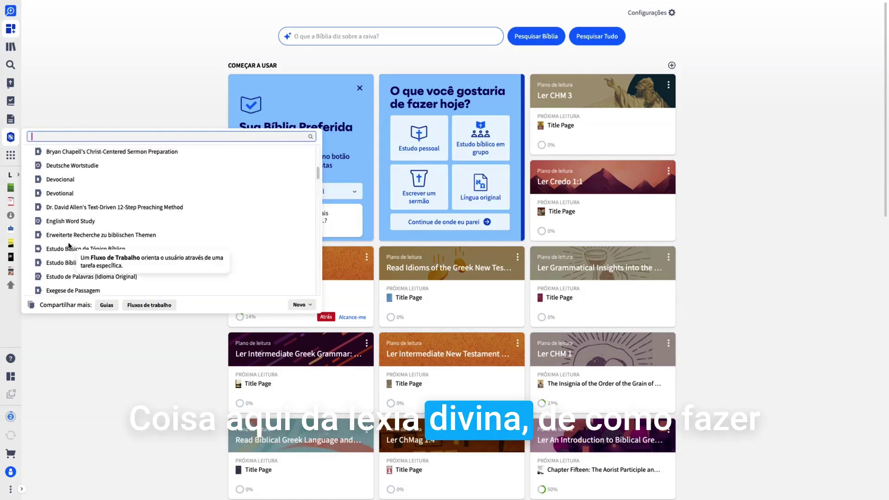
scroll(69, 245, "up", 6)
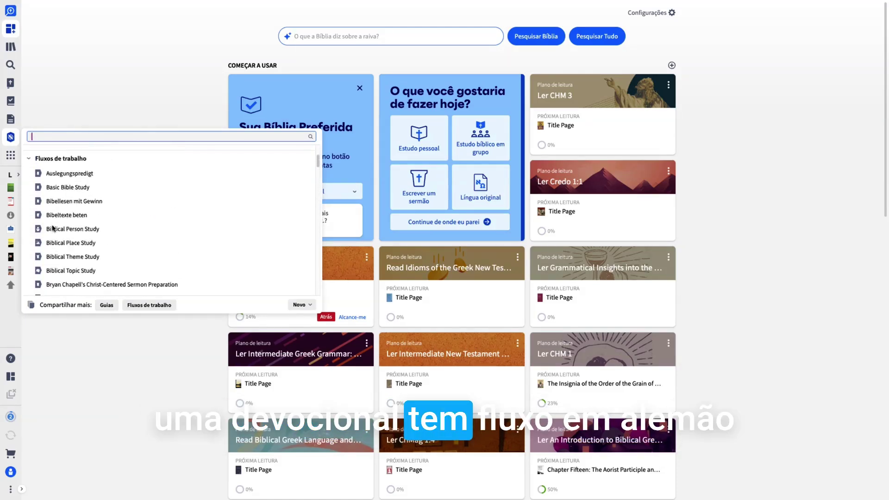
scroll(53, 228, "up", 3)
left_click(52, 220)
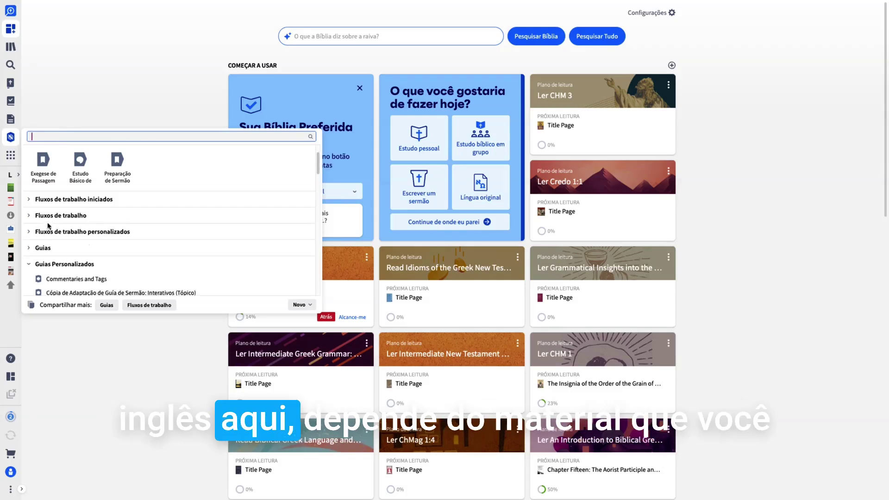
Step: Check the Fluxos de trabalho personalizados and Guias sections, browse Guias de Referência Bíblica from Aparatos to Variantes textuais, and collapse that section
left_click(51, 231)
left_click(50, 232)
scroll(46, 236, "down", 1)
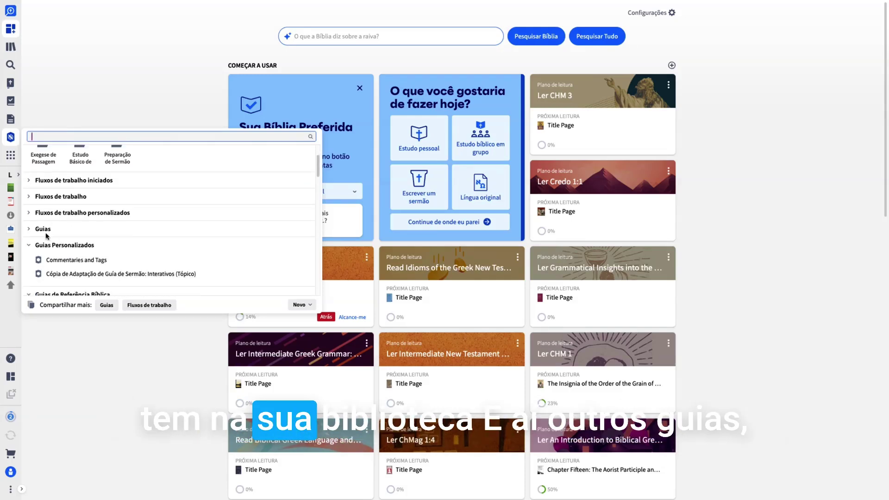
left_click(43, 229)
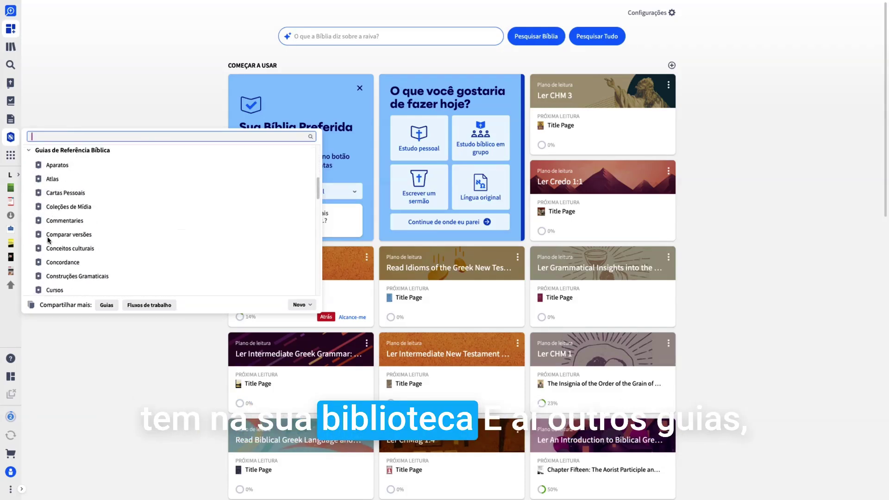
scroll(48, 240, "up", 2)
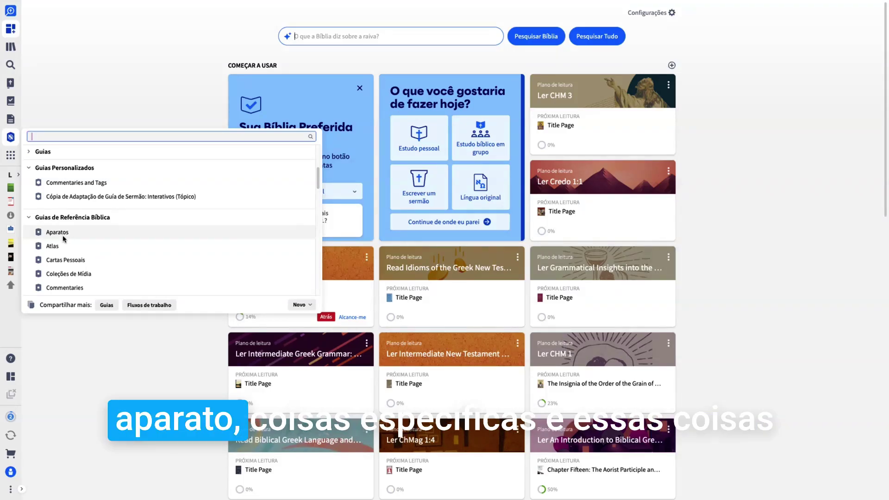
scroll(55, 250, "down", 4)
scroll(74, 259, "down", 12)
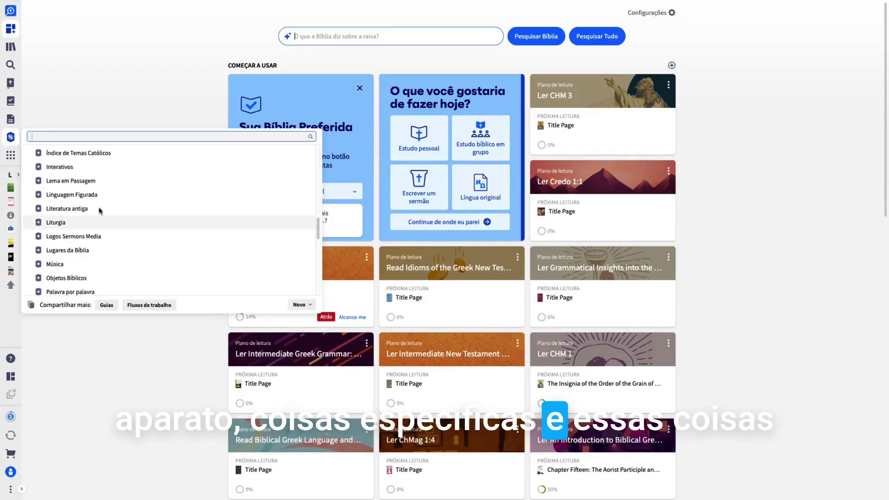
scroll(95, 269, "down", 4)
scroll(95, 269, "up", 10)
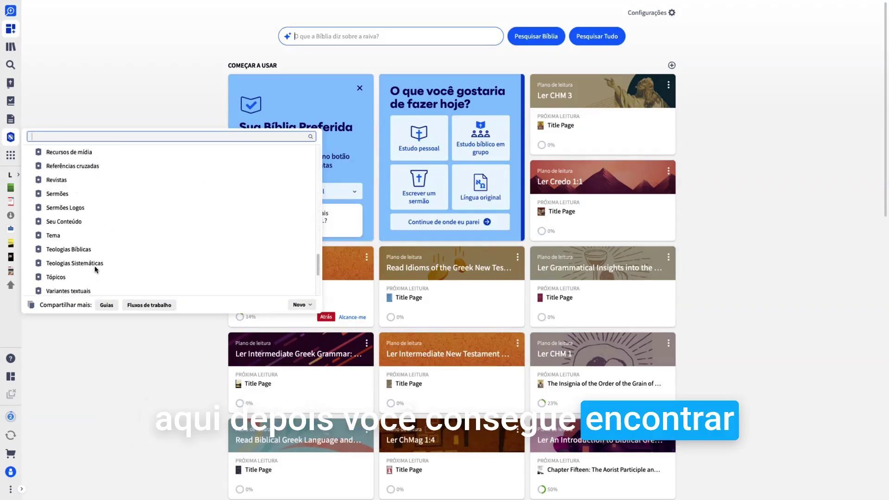
scroll(95, 269, "up", 8)
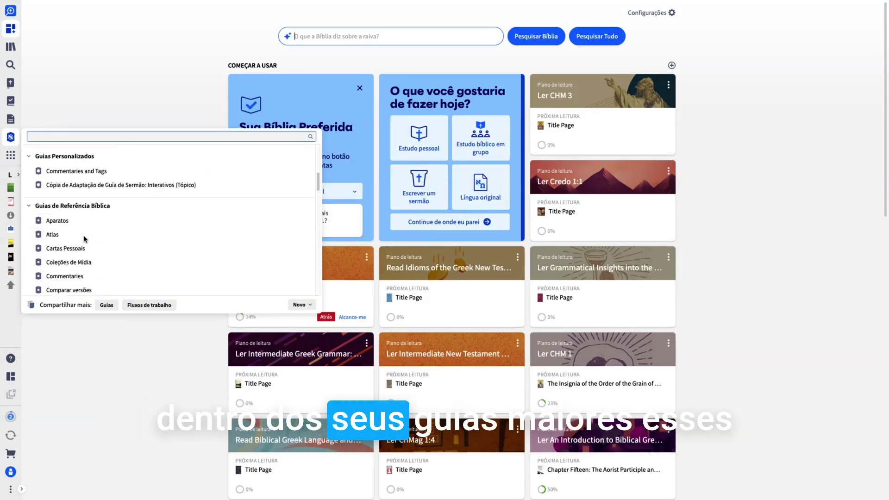
left_click(29, 273)
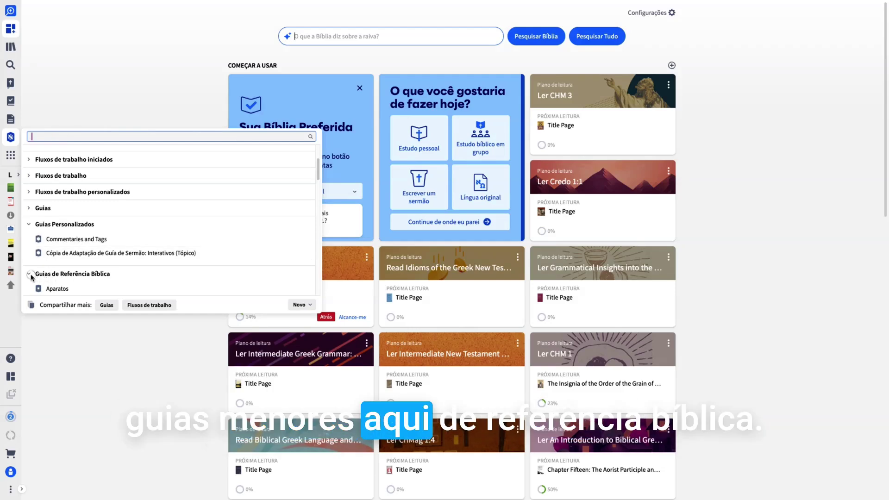
Step: Create a new Bible study with Construtor de Estudos and load discussion questions for the passage Hebreus 11
left_click(10, 139)
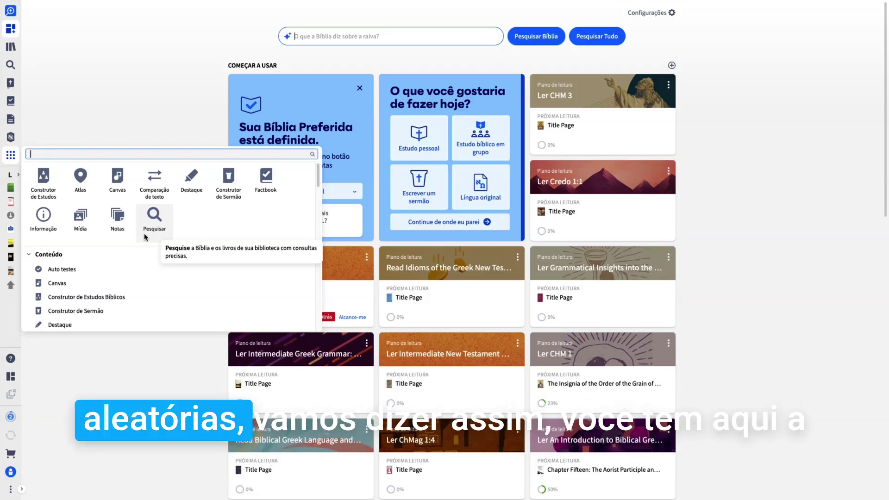
left_click(54, 200)
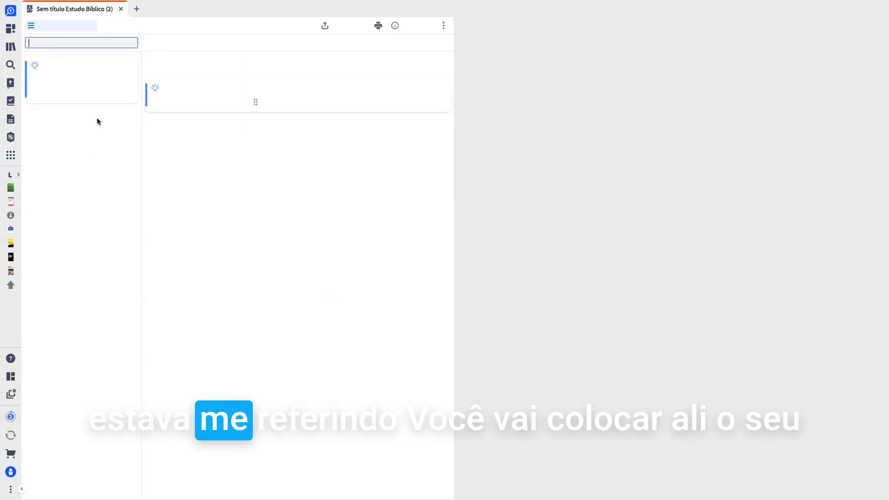
type("h")
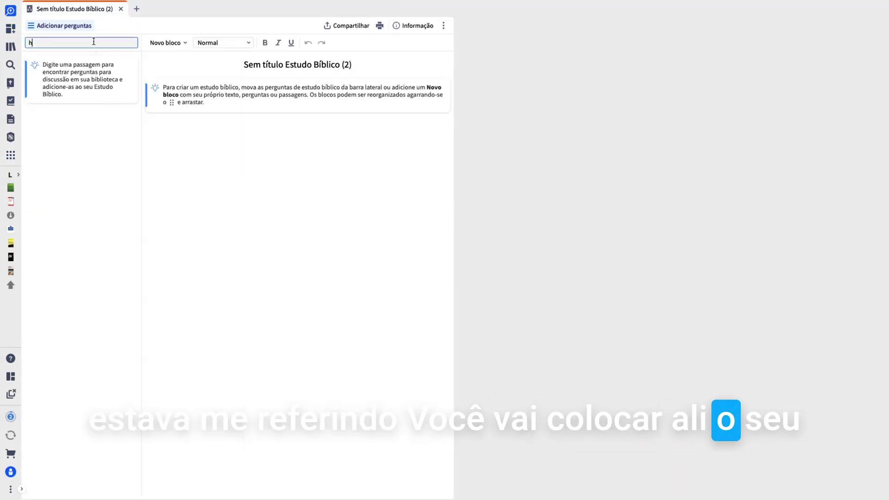
type("ebreus 11")
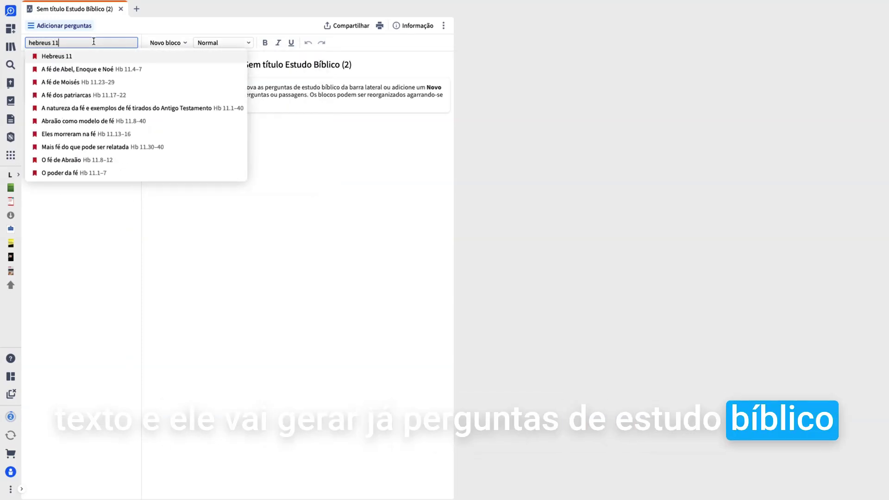
key("Return")
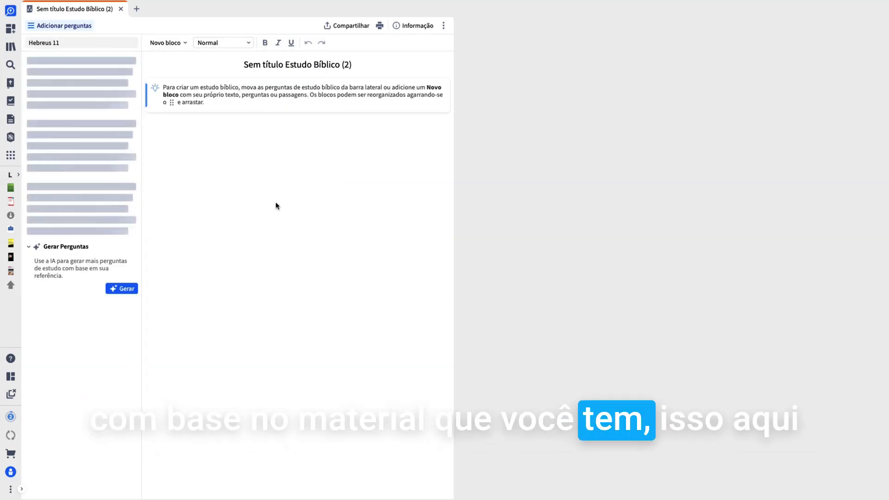
left_click(261, 172)
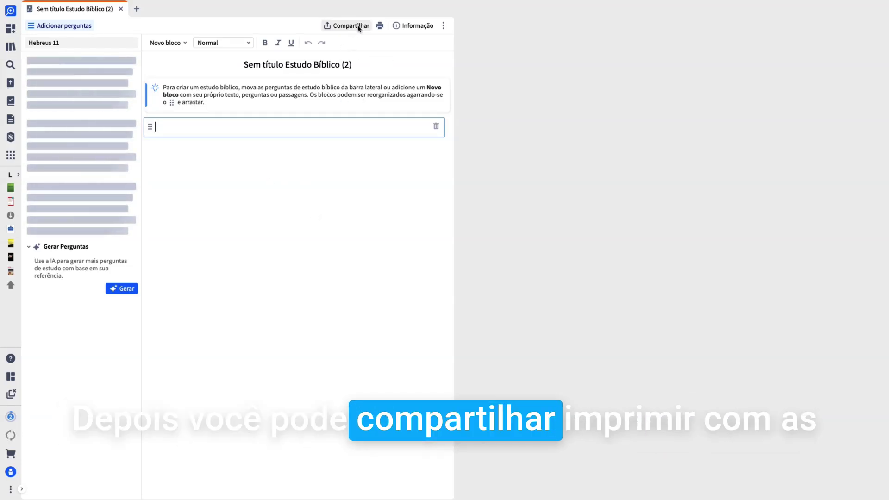
left_click(79, 41)
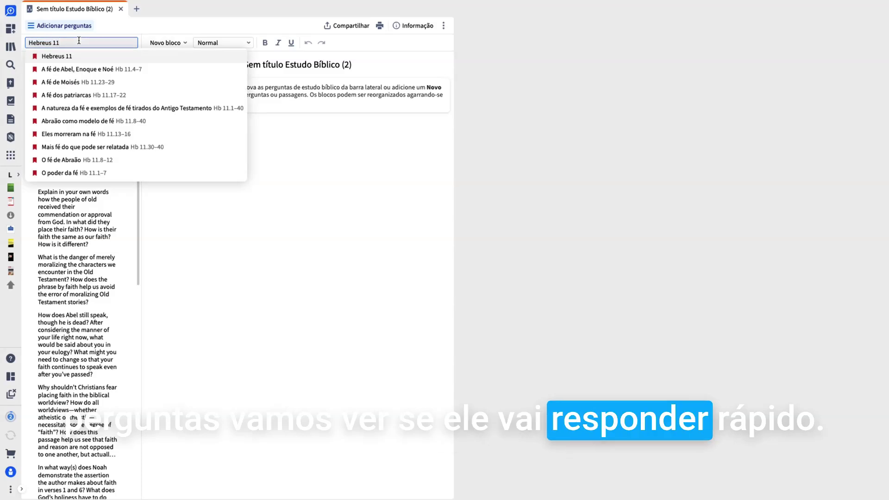
key("Return")
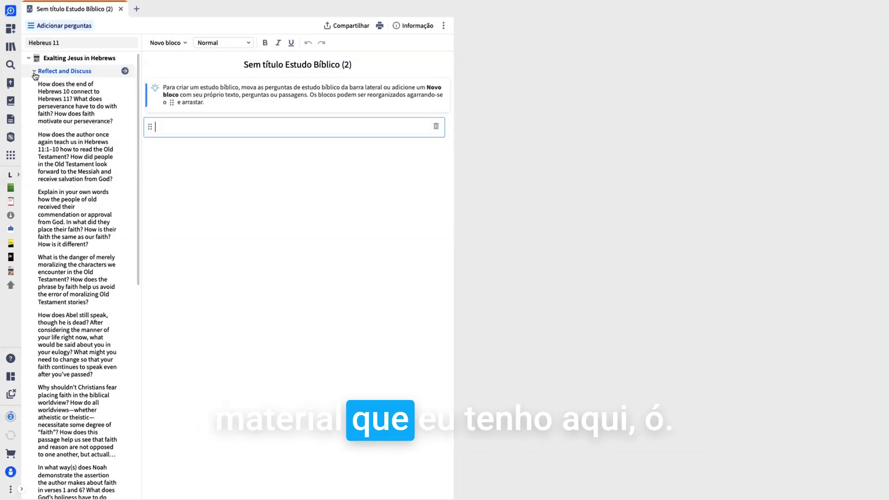
Step: Collapse Exalting Jesus in Hebrews, review the By Discussing questions under New Testament Survey, and collapse that question list
left_click(28, 59)
left_click(34, 123)
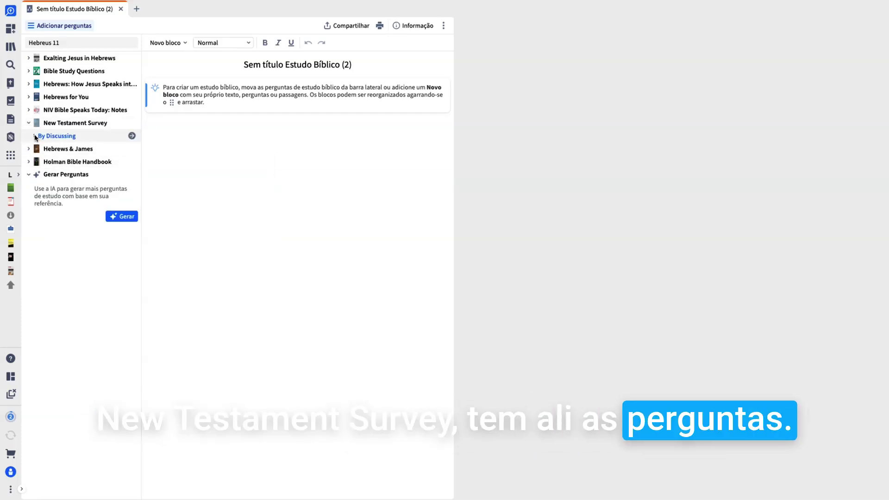
left_click(35, 136)
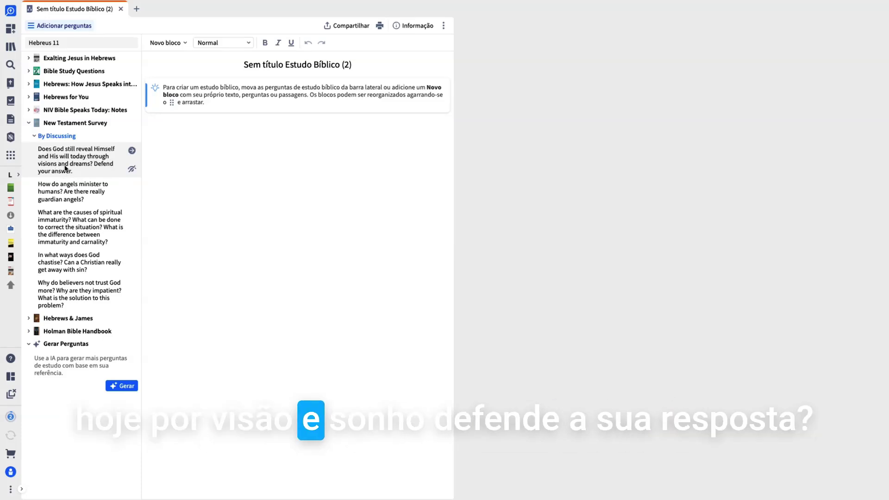
left_click(35, 136)
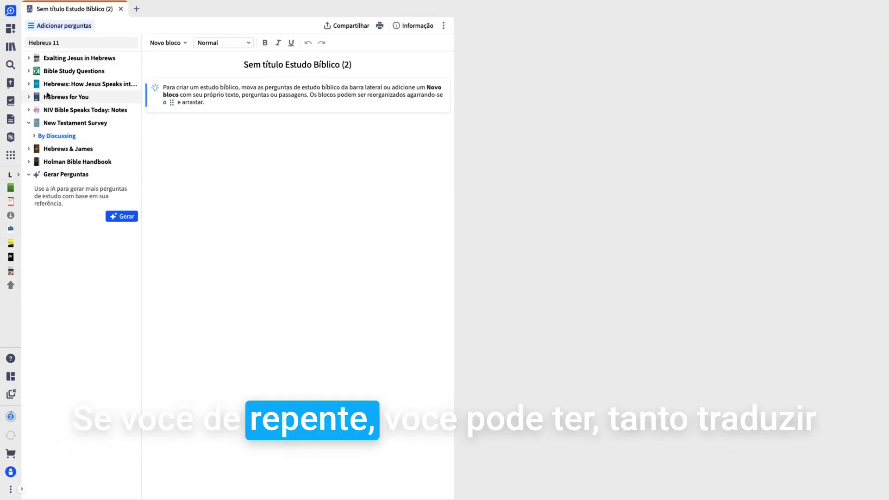
Step: Insert the funeral eulogy question from Bible Study Questions, By Faith—Hebrews 11:1–40, into the study and check that its text is editable
left_click(28, 73)
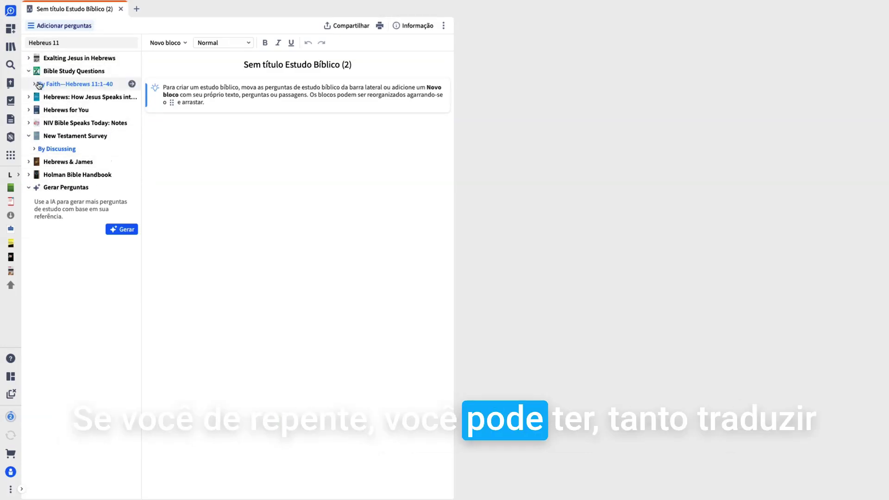
left_click(36, 85)
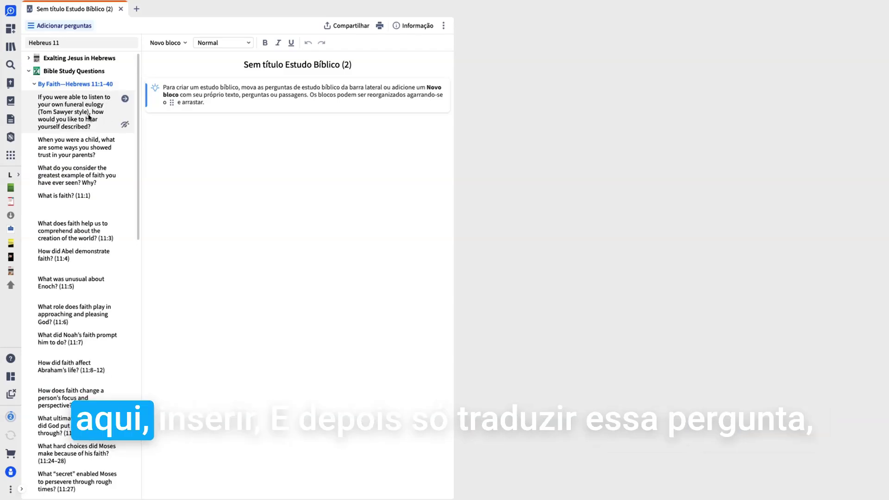
left_click(125, 99)
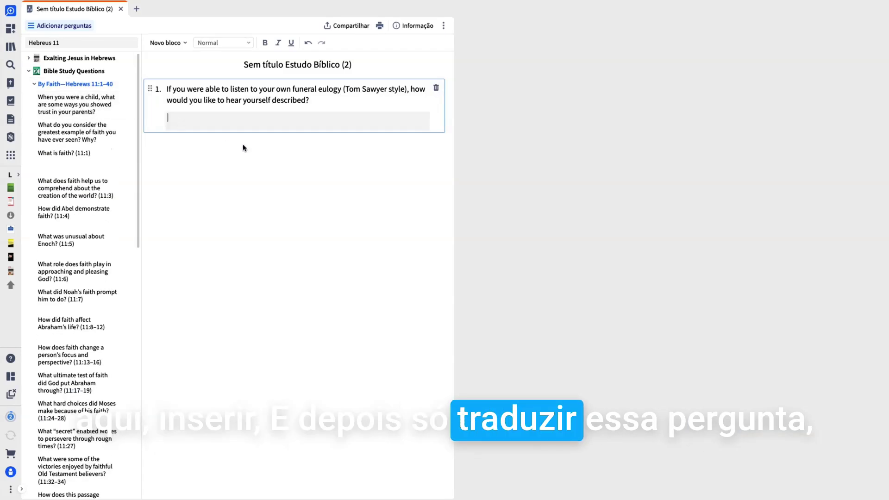
left_click(208, 91)
triple_click(209, 91)
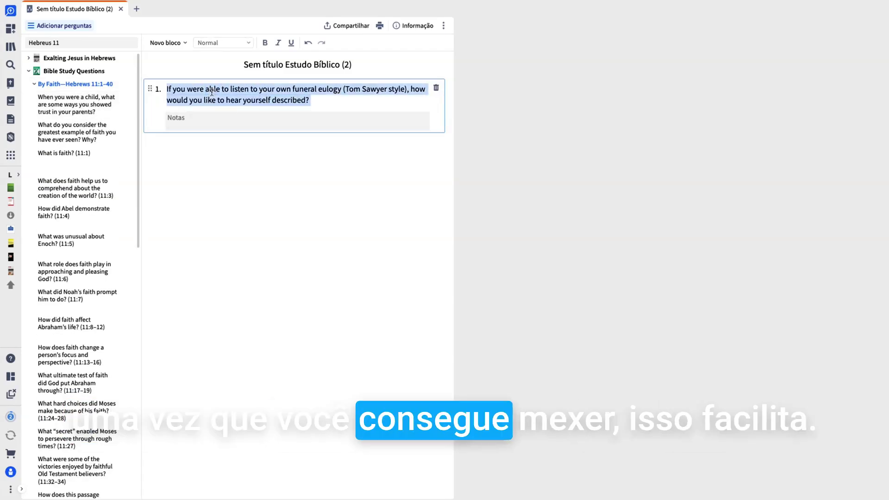
left_click(213, 89)
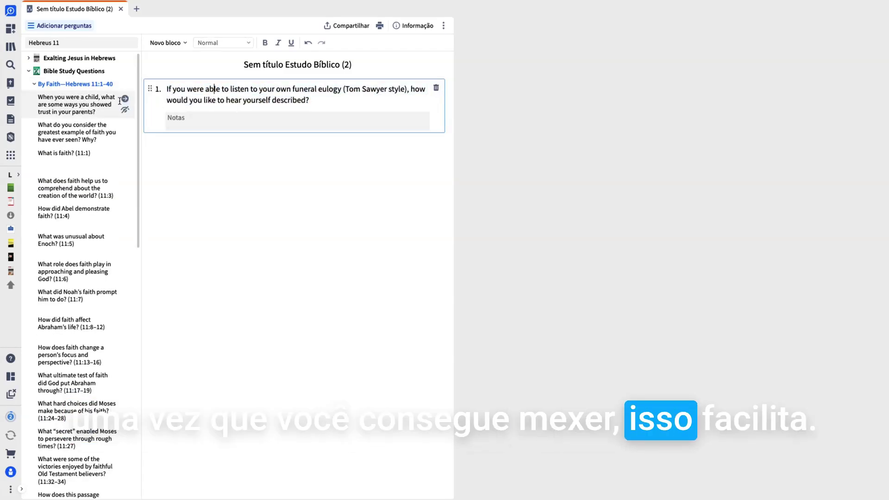
Step: Collapse Bible Study Questions, generate AI study questions for Hebreus 11, and close the study
left_click(28, 83)
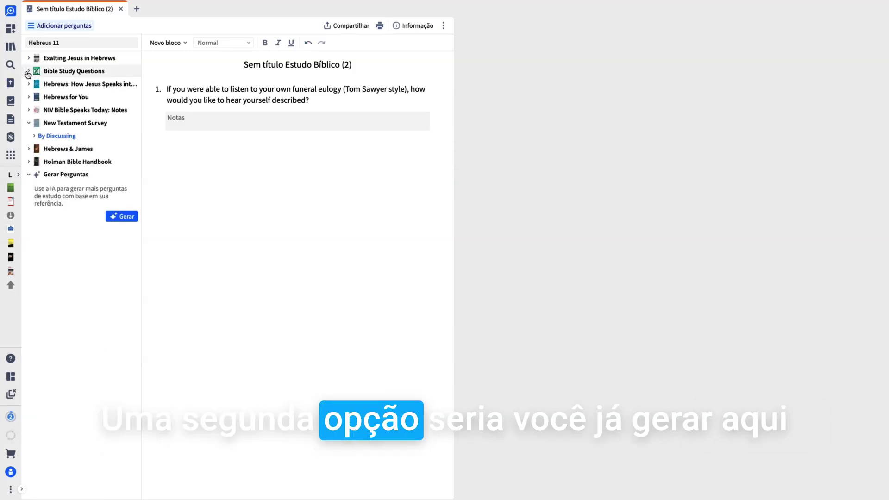
left_click(122, 221)
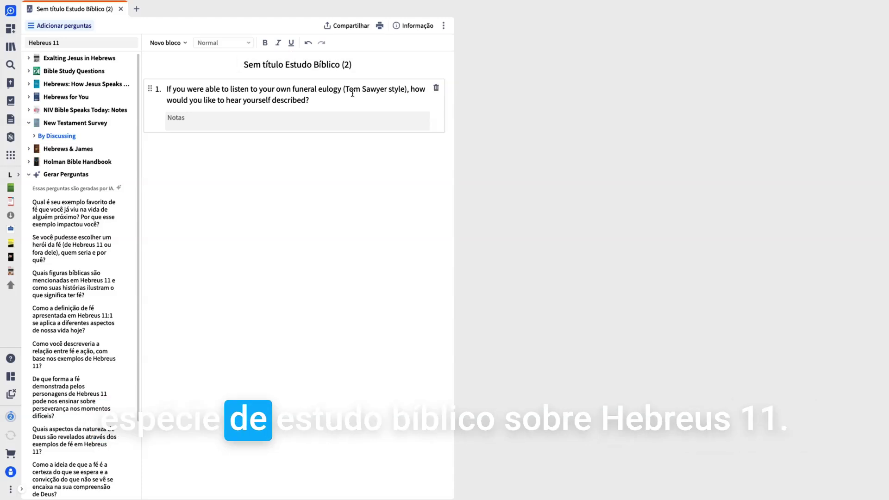
left_click(120, 9)
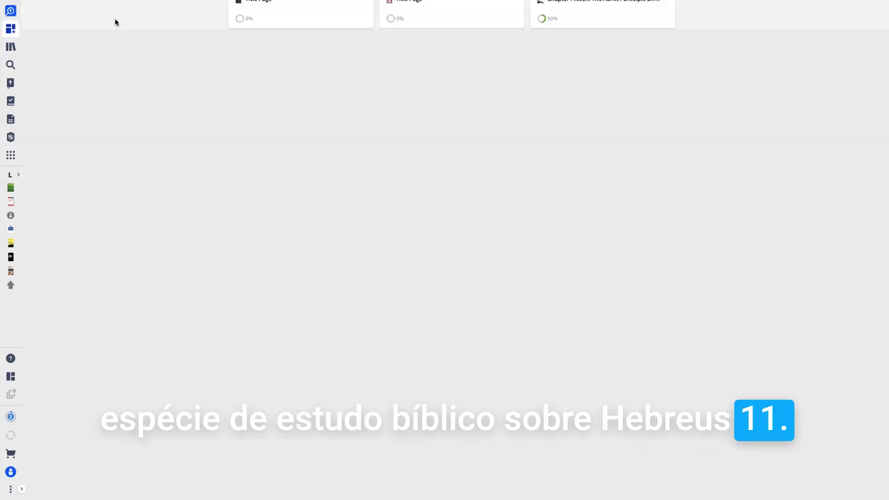
Step: Open the Atlas, try the Plano map style, switch back to Terreno, and close the Atlas
left_click(11, 155)
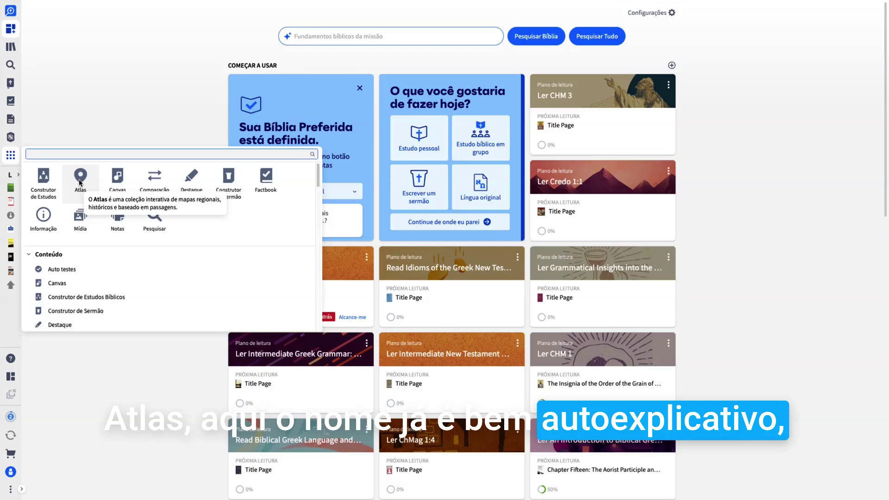
left_click(80, 178)
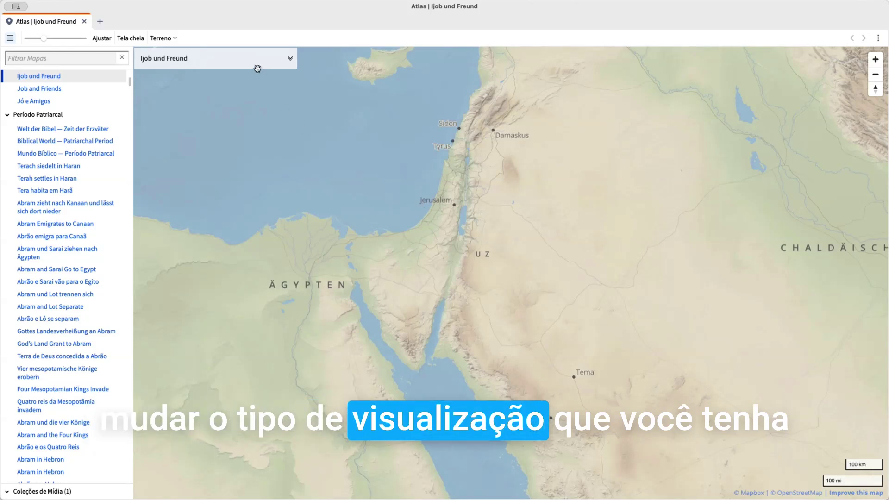
left_click(157, 39)
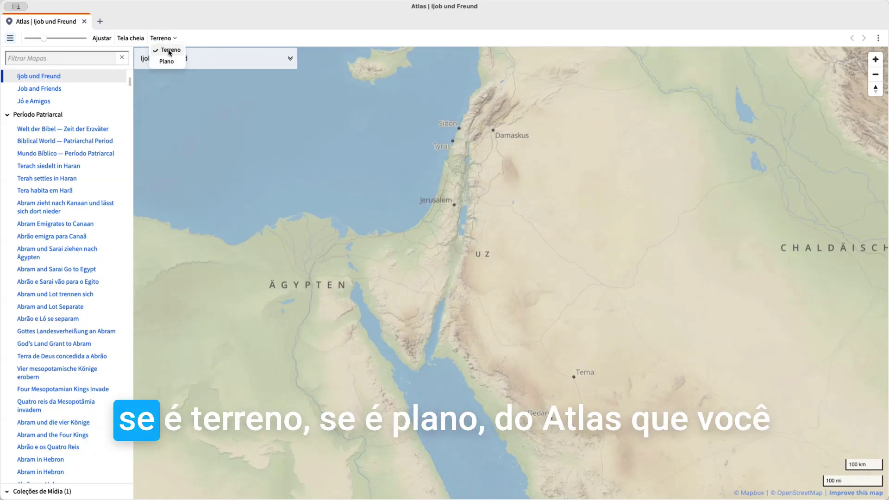
left_click(169, 61)
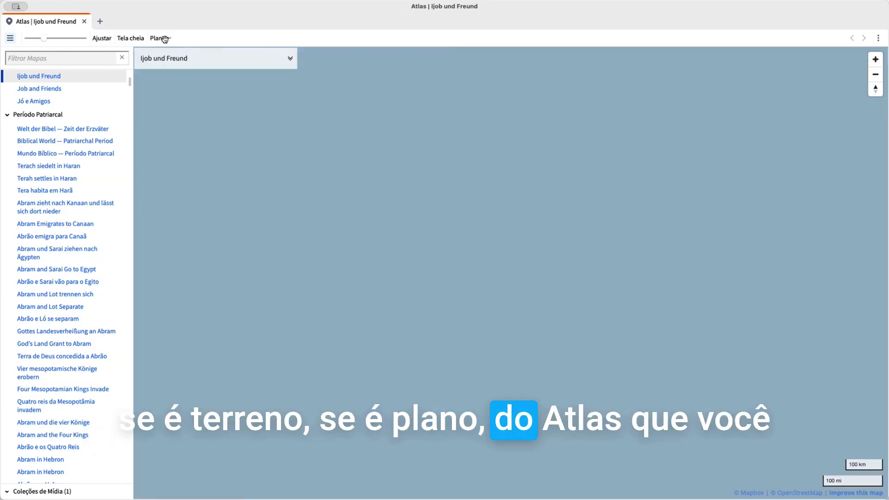
left_click(163, 38)
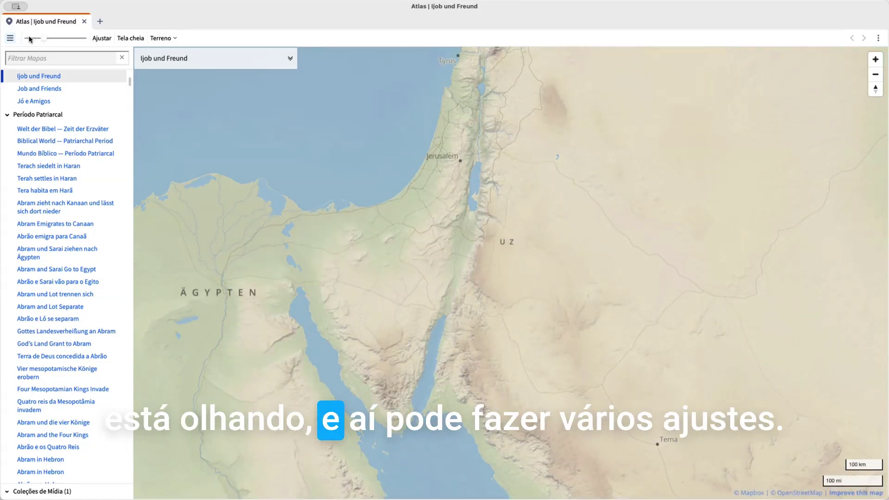
left_click(84, 23)
Step: Open Comparação de texto and switch the compared Bibles to the saved Texto em Grego set
left_click(12, 156)
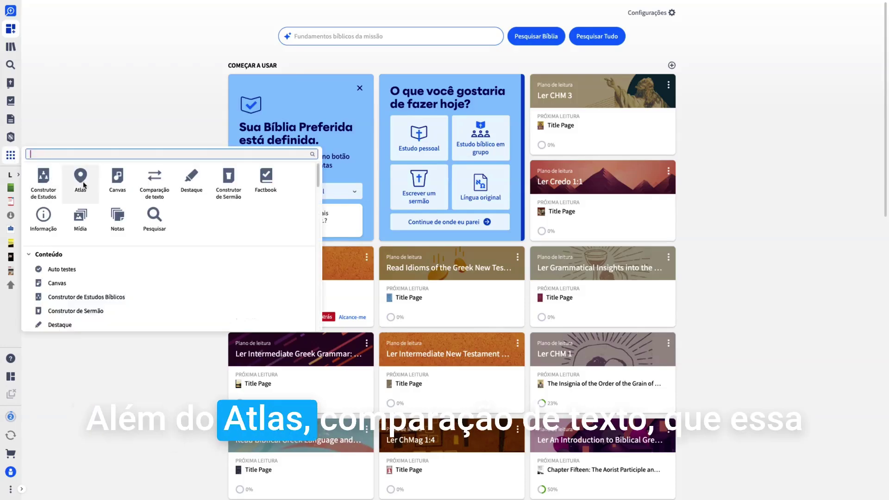
left_click(154, 193)
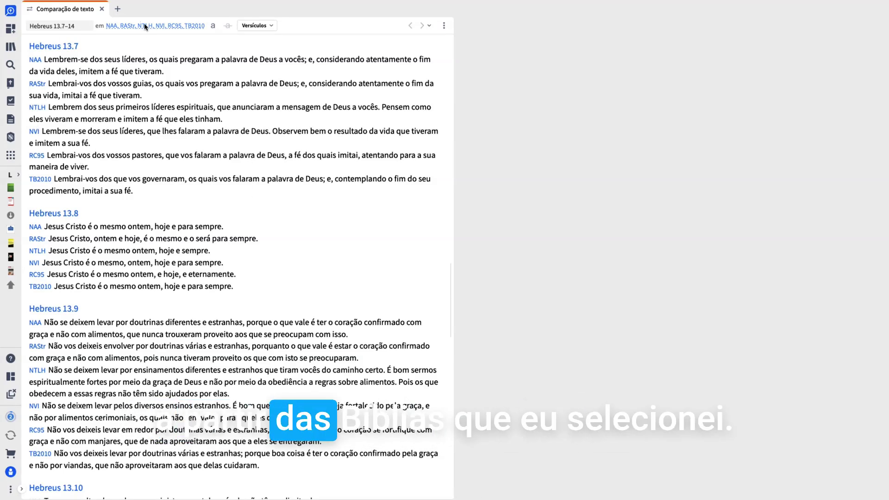
left_click(131, 26)
left_click(132, 40)
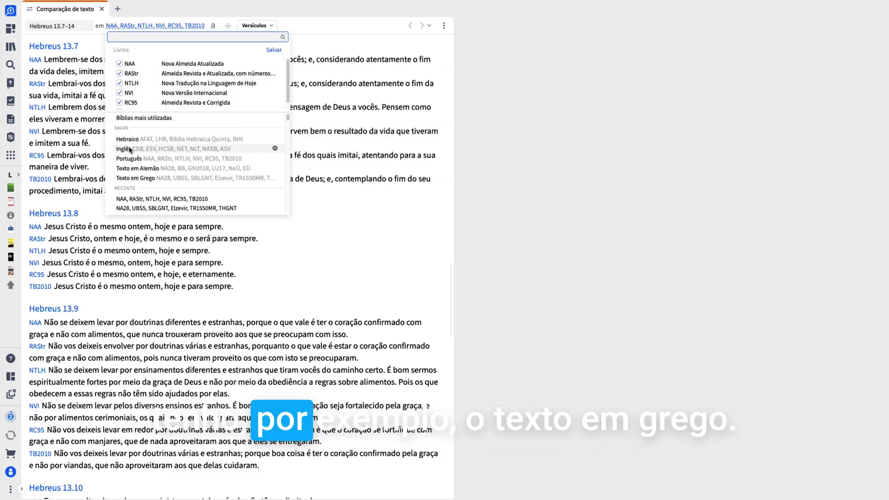
left_click(139, 178)
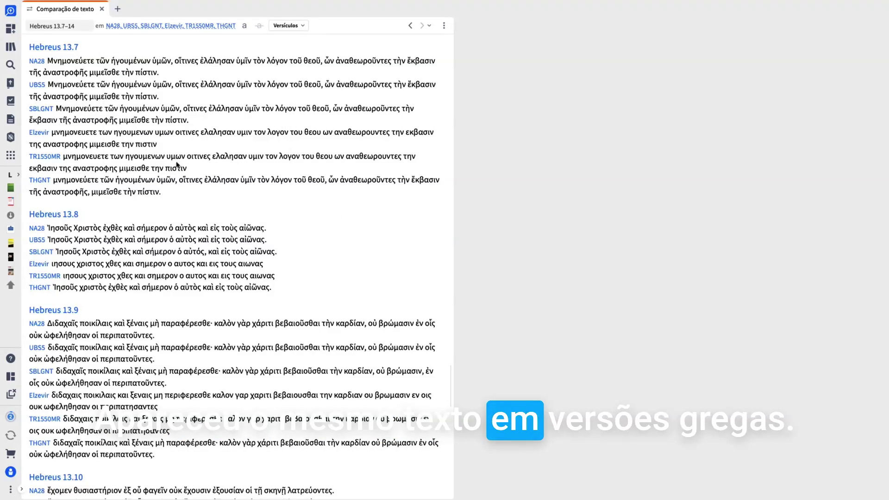
Step: Switch the compared Bibles to the saved Texto em Alemão set and close the text comparison
left_click(164, 27)
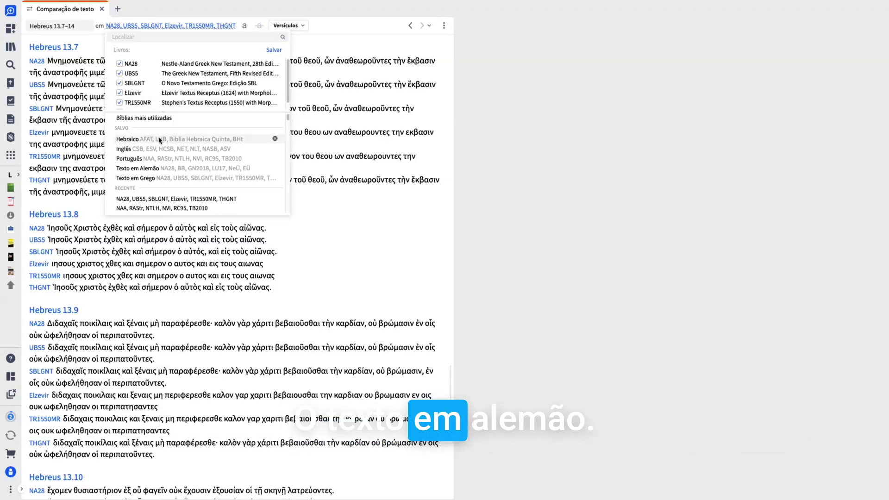
left_click(158, 168)
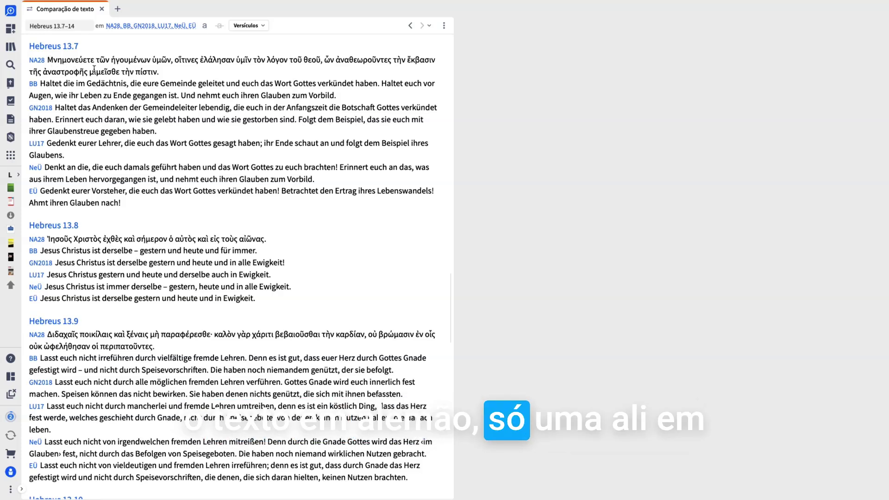
left_click(101, 11)
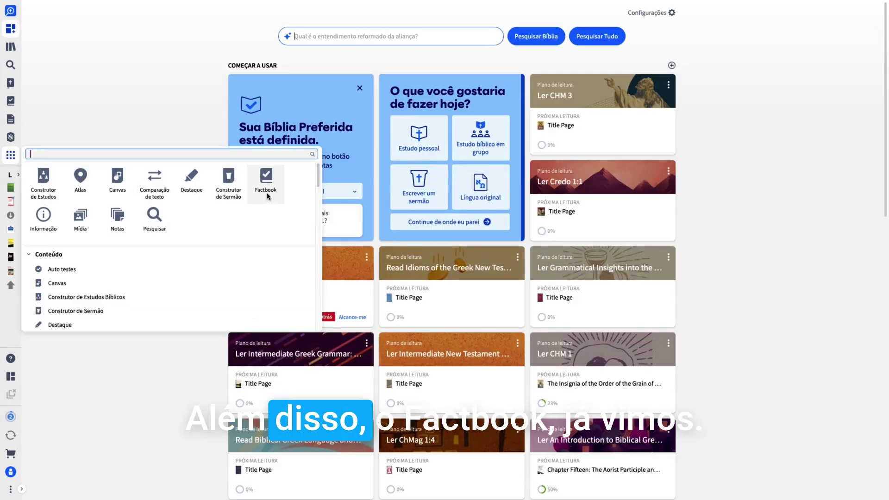
Step: Open the Informação tool to view its panel and close it again
left_click(43, 219)
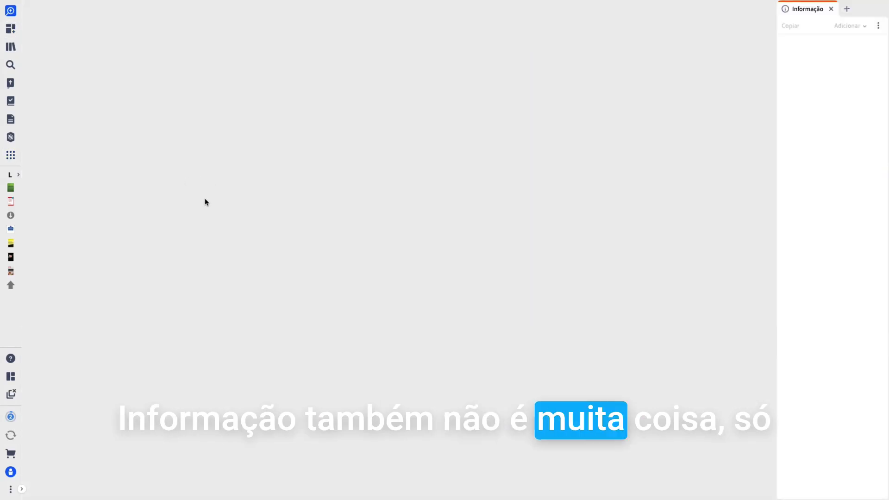
left_click(830, 17)
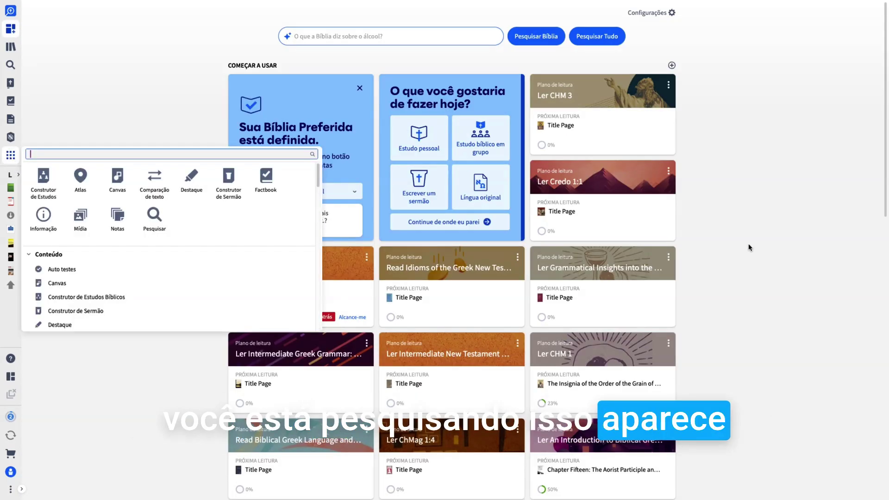
Step: Open the Mídia tool, browse its Portuguese templates and photos, and close it
left_click(80, 218)
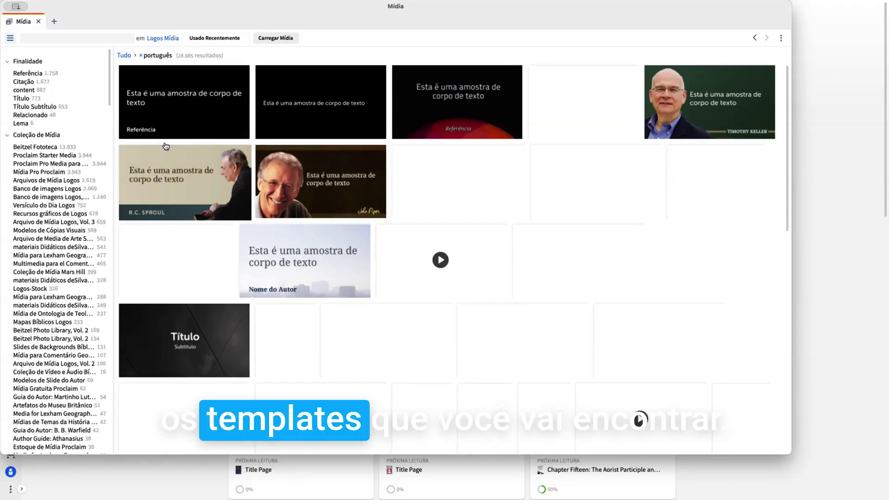
left_click(74, 36)
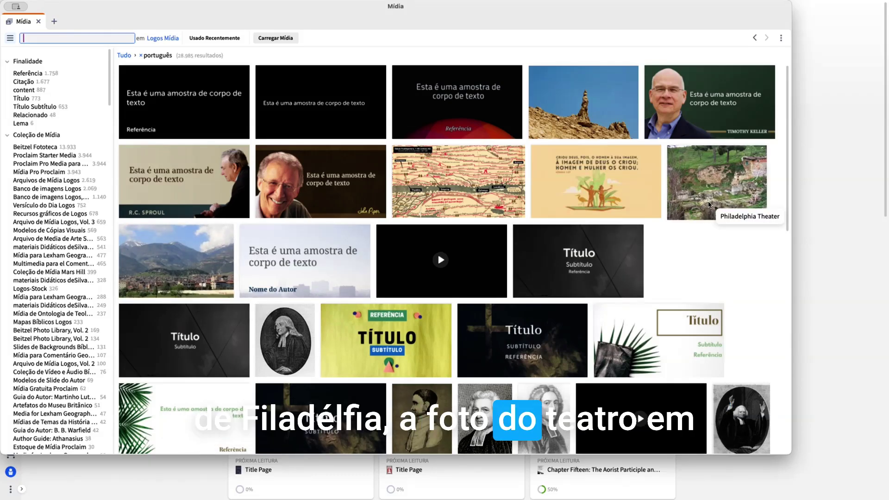
scroll(167, 174, "down", 3)
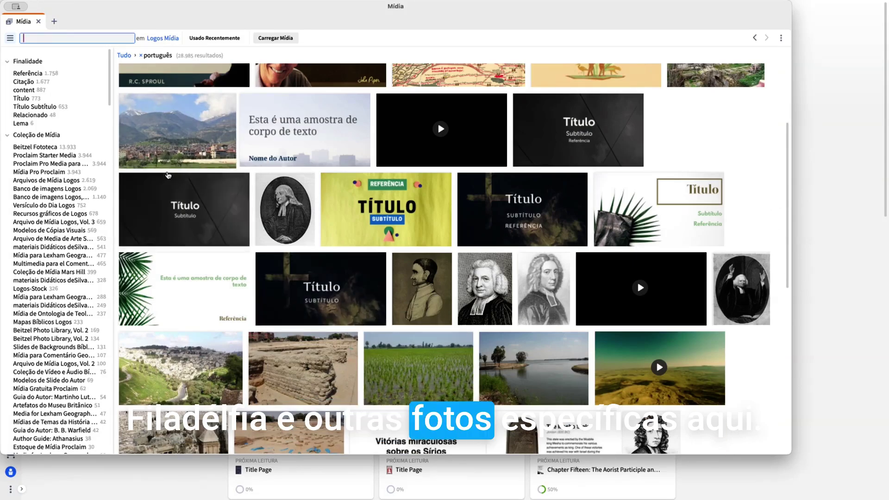
left_click(39, 21)
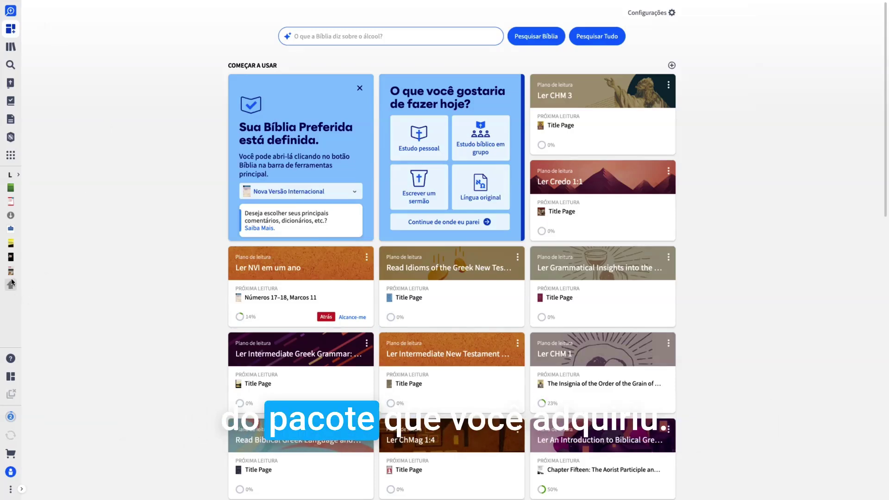
Step: Open the Auto testes tool, select the Midterm Exam of course PC211, and close the tool
left_click(9, 156)
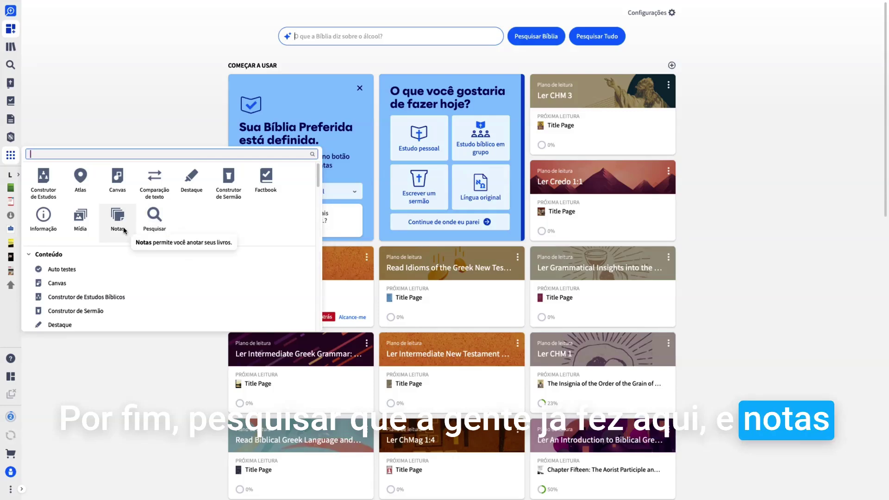
left_click(60, 270)
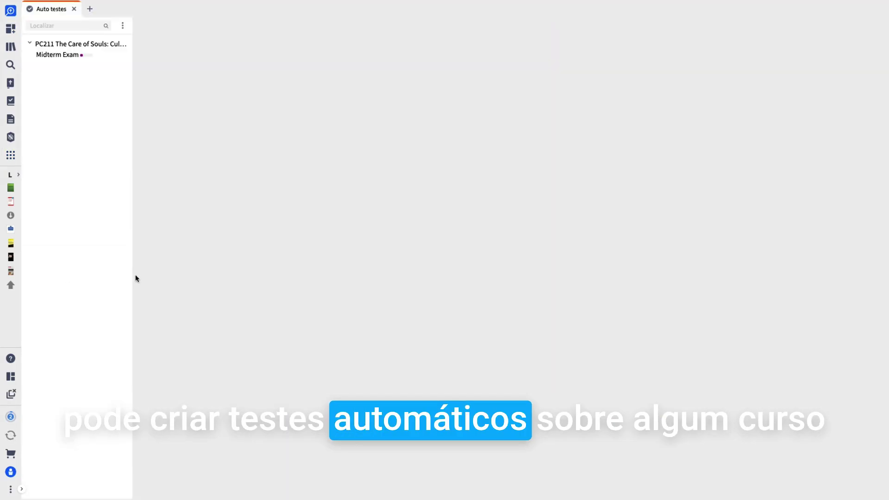
left_click(65, 55)
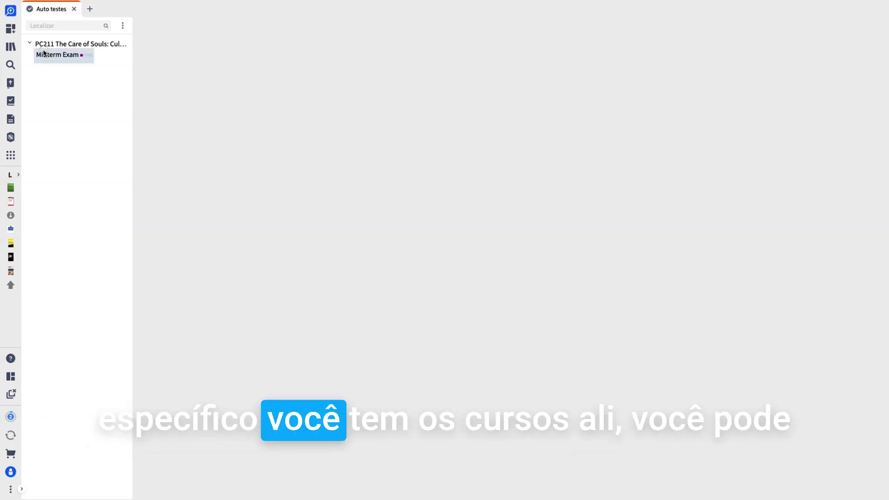
left_click(74, 8)
left_click(83, 10)
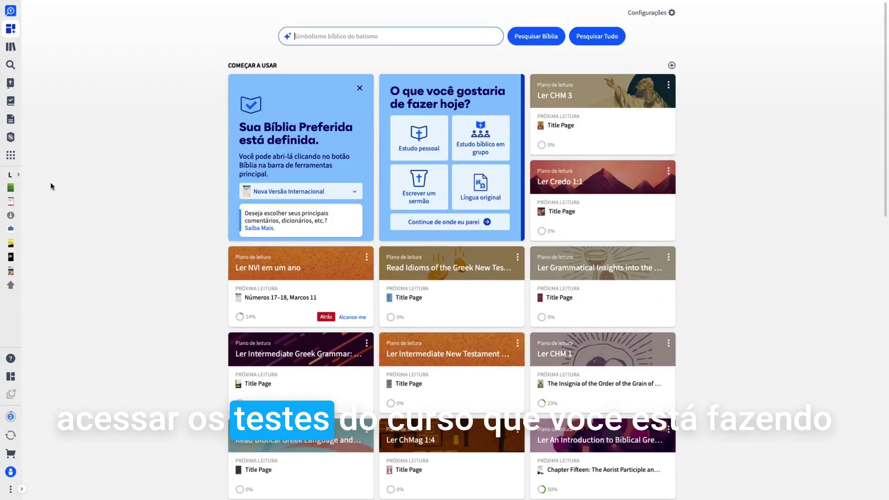
Step: Browse the tools list from the Conteúdo group through Memorization and Passagem to the Mídia Interativa resources
left_click(10, 155)
scroll(124, 304, "down", 4)
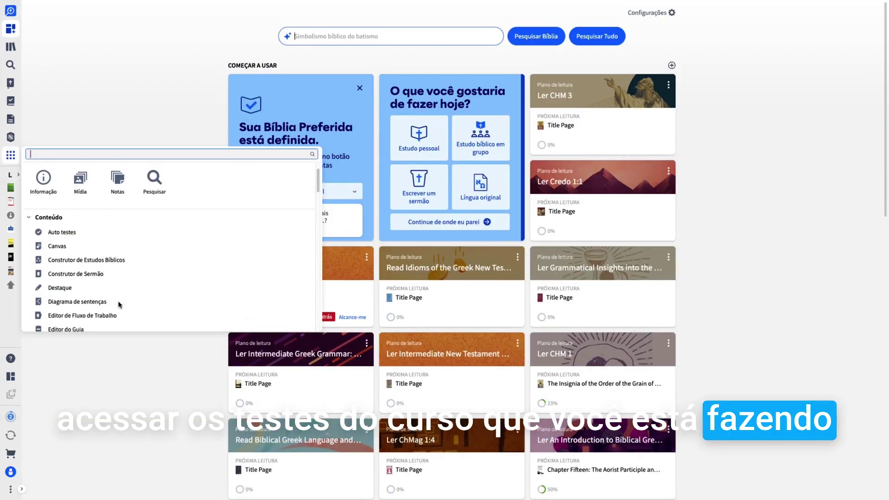
mouse_move(69, 283)
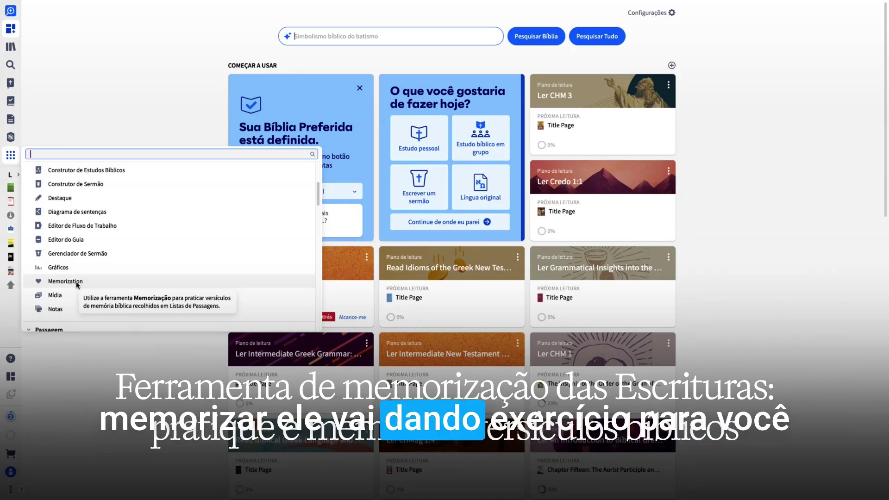
scroll(77, 285, "down", 3)
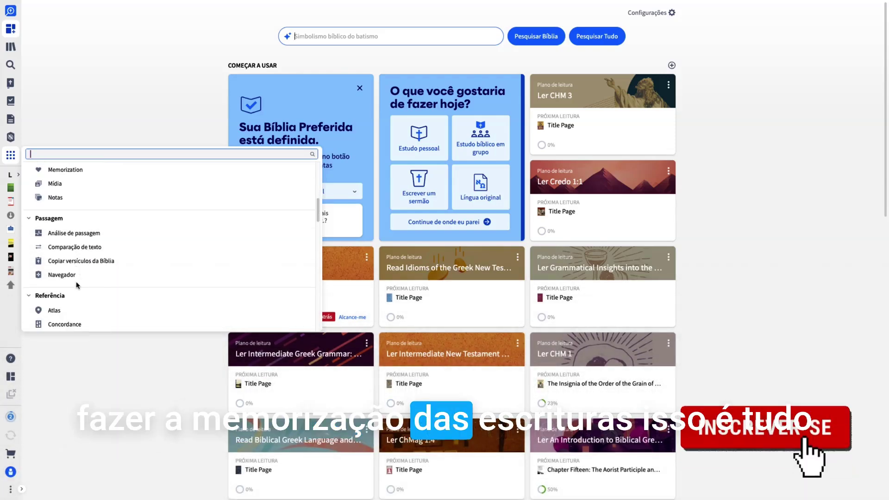
scroll(77, 285, "down", 10)
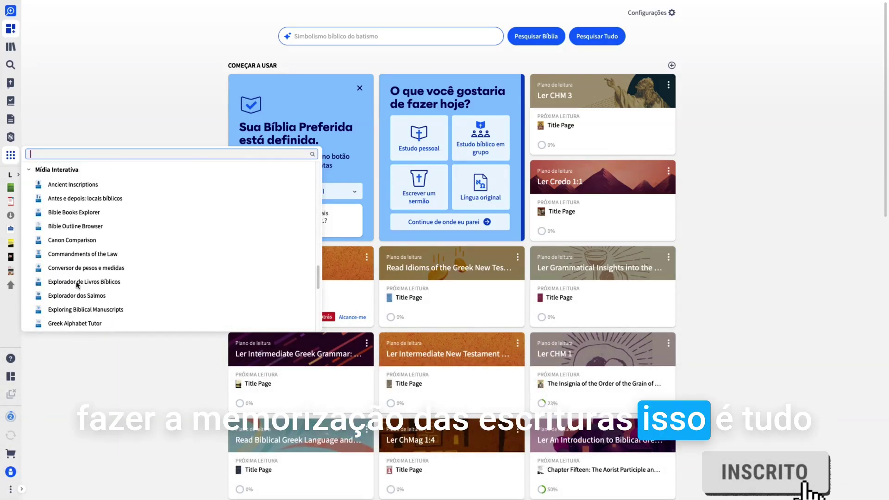
scroll(78, 284, "down", 2)
scroll(80, 199, "up", 2)
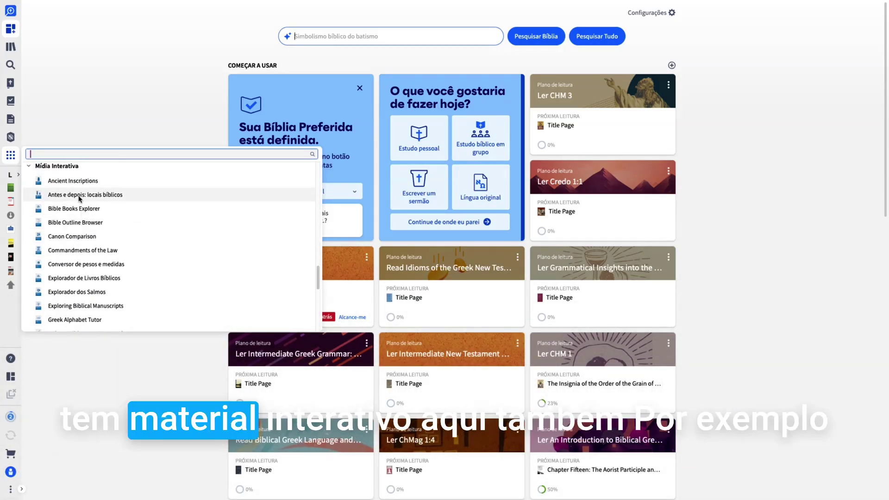
scroll(100, 268, "down", 2)
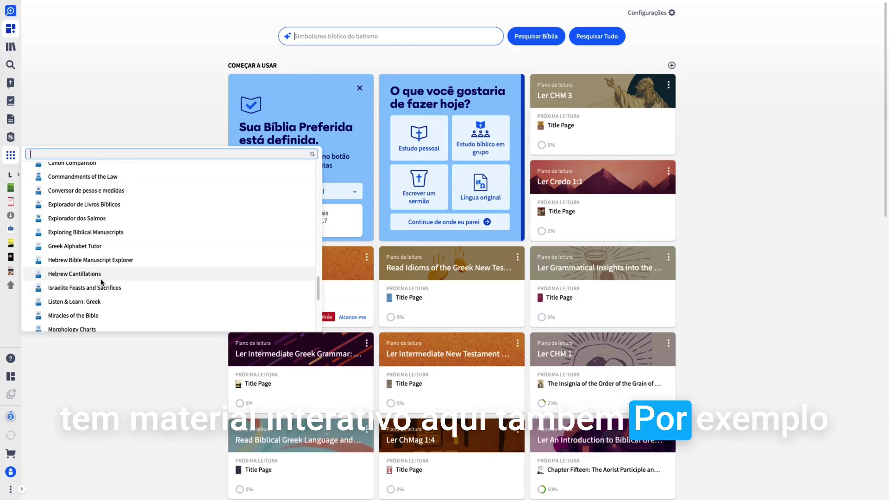
Step: Open Explorador dos Salmos across the whole workspace, examine the verse structure of Salmo 119, and close it
left_click(94, 222)
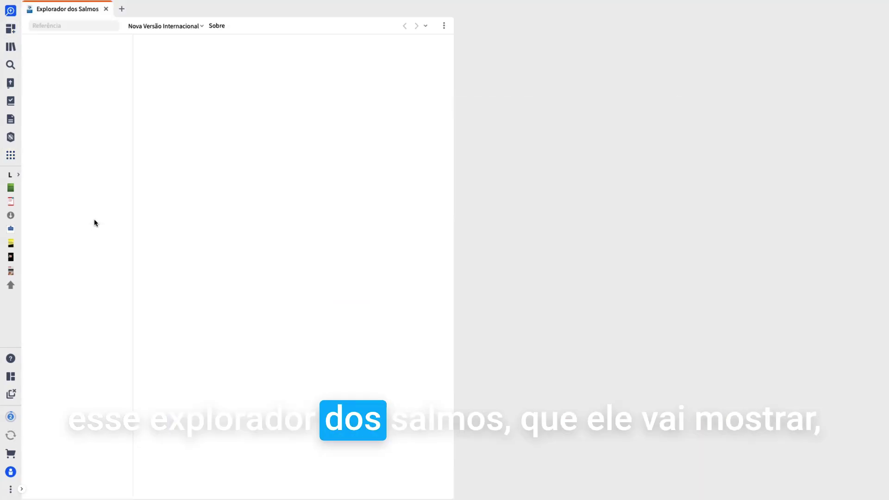
left_click_drag(69, 9, 363, 102)
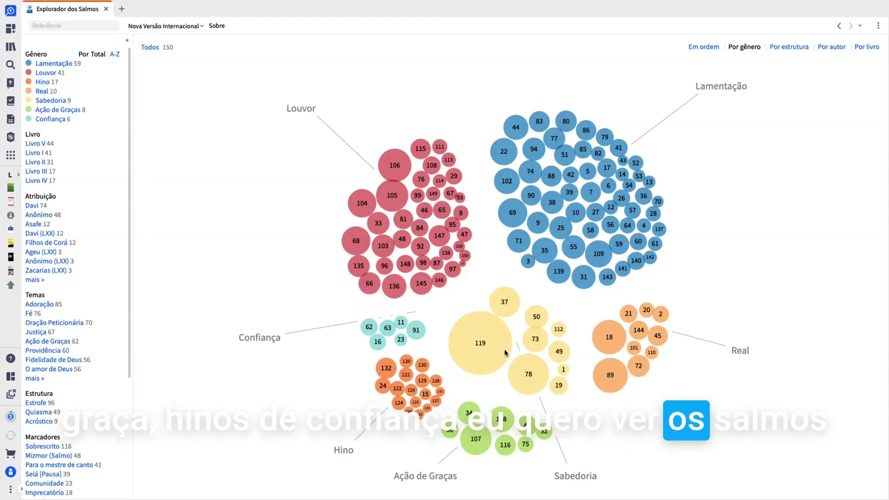
left_click(470, 355)
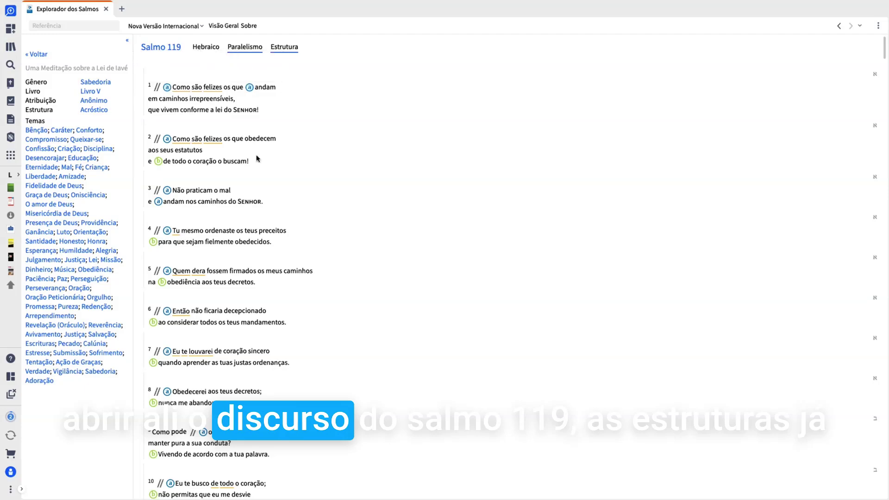
scroll(253, 315, "down", 5)
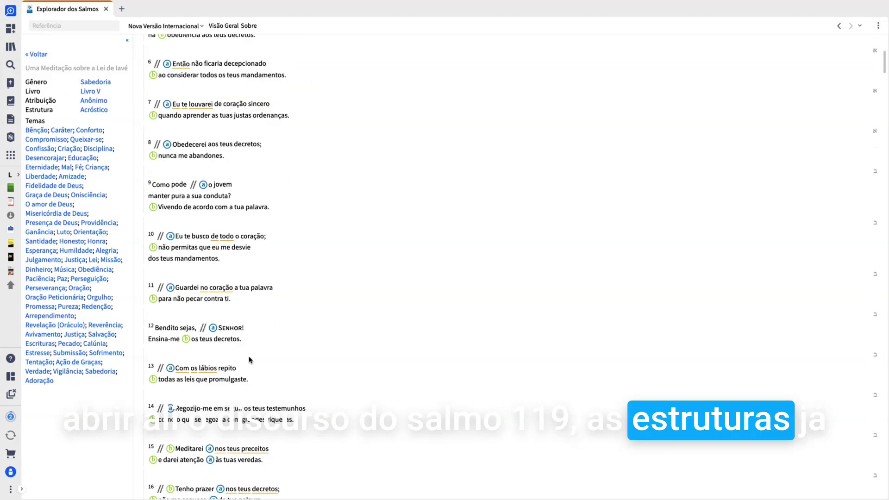
scroll(249, 360, "down", 4)
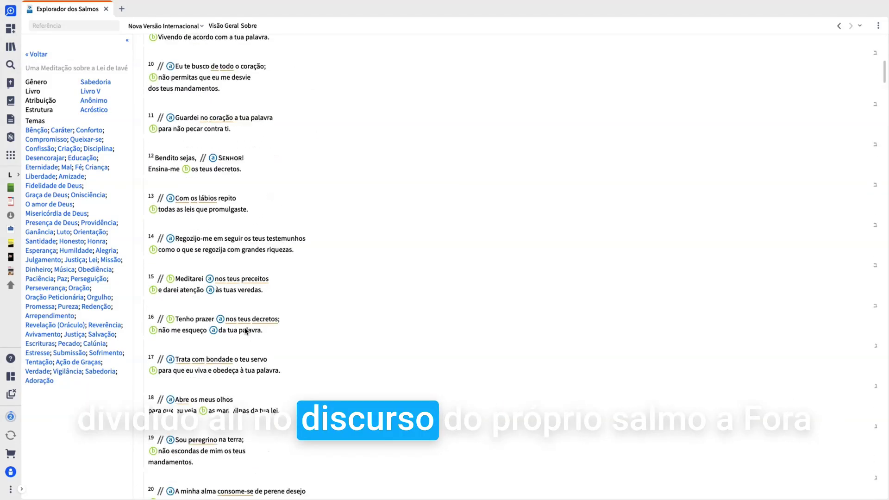
scroll(246, 331, "up", 8)
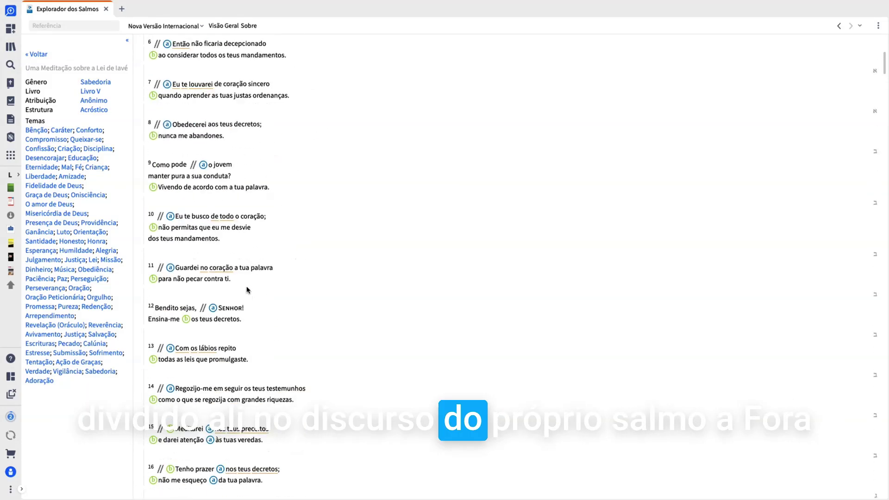
left_click(106, 9)
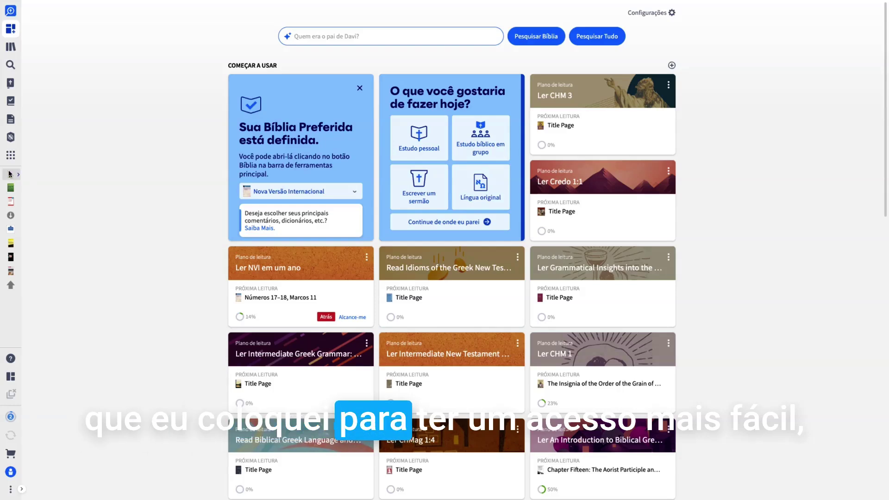
Step: Check for software updates using the saved shortcut
left_click(11, 216)
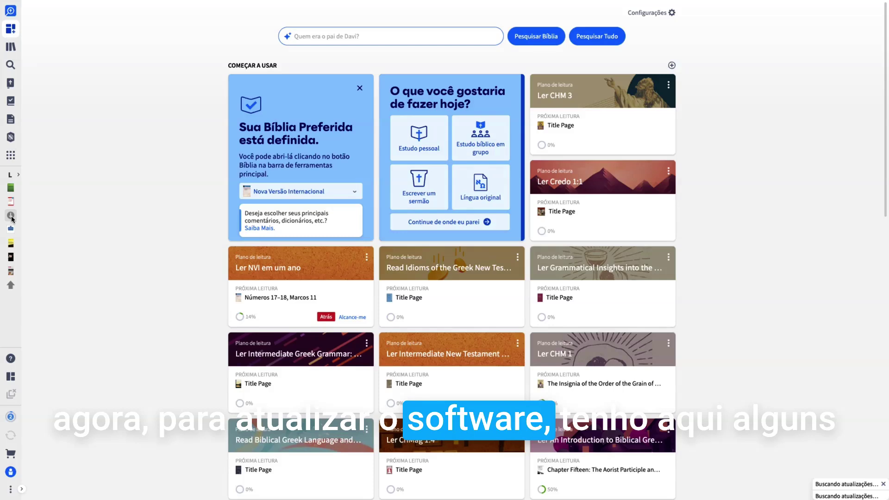
mouse_move(10, 238)
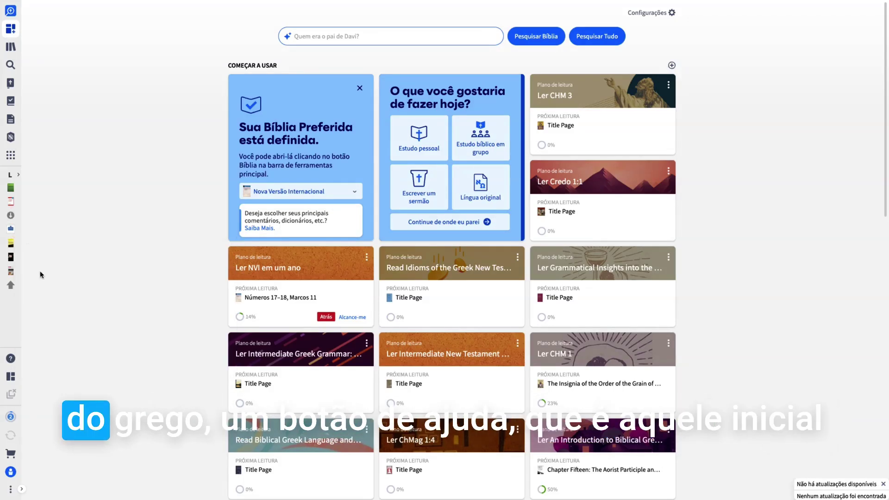
Step: Review the quick-start and saved layouts and load the Estudo de Passagem layout
scroll(65, 357, "down", 1)
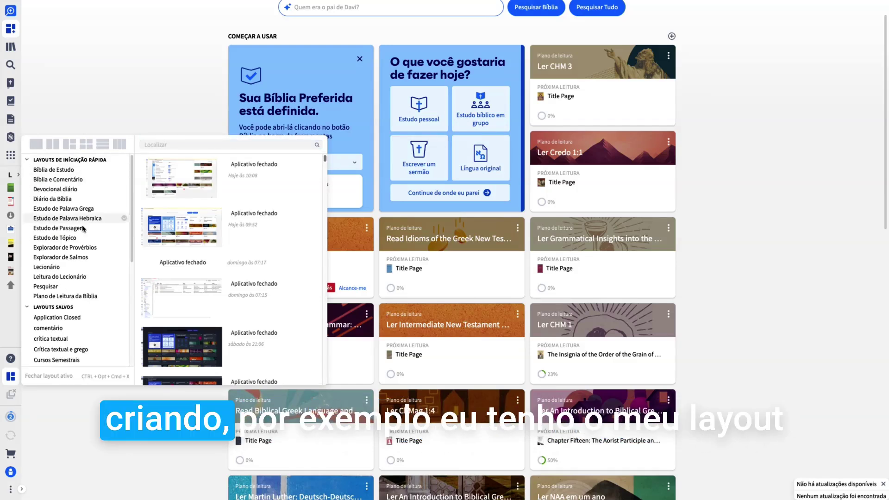
scroll(46, 315, "down", 3)
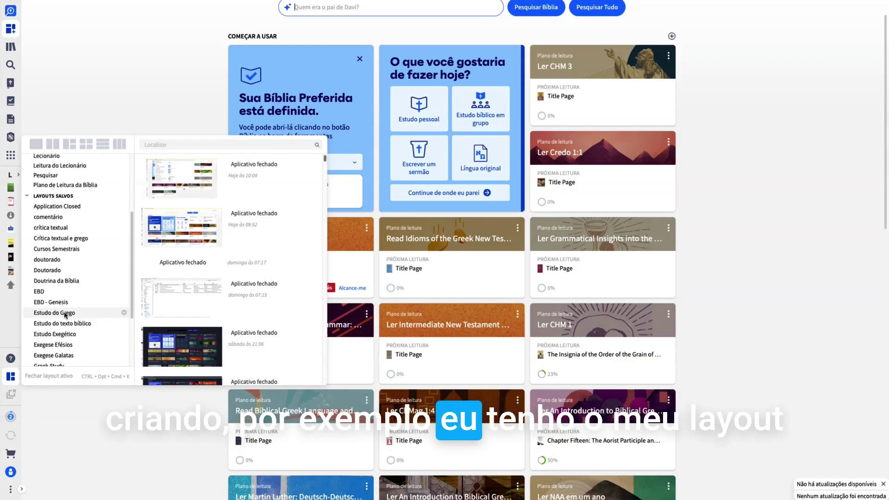
scroll(66, 314, "up", 5)
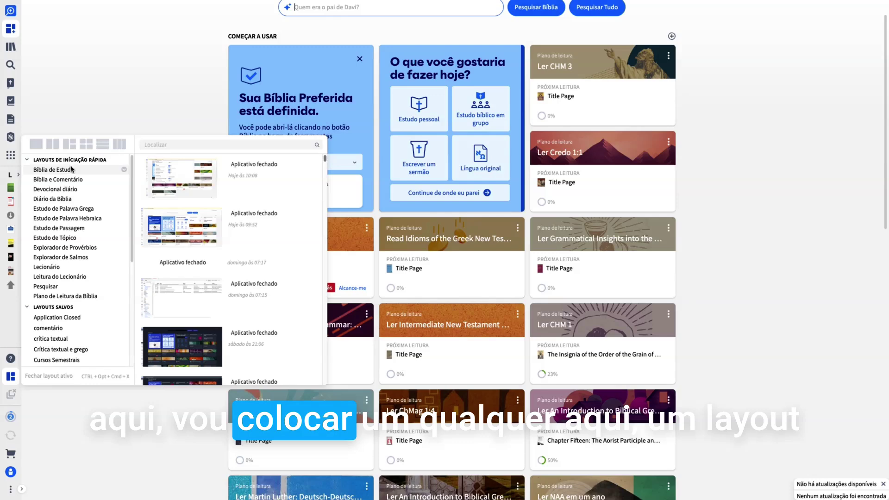
left_click(70, 229)
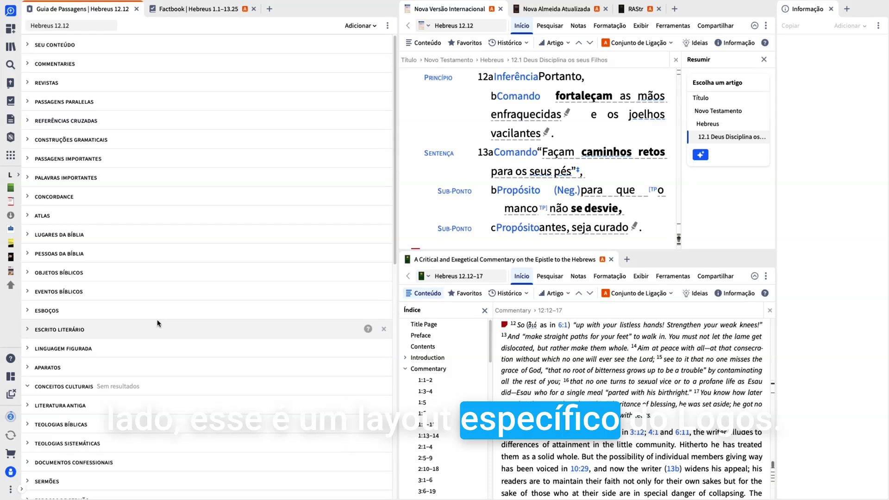
Step: Reopen the layouts list and collapse the Layouts de Iniciação Rápida group
left_click(12, 379)
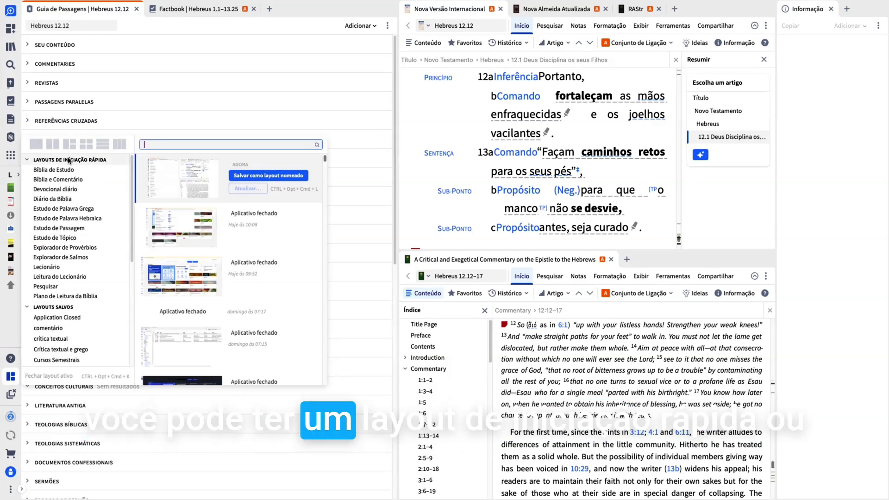
left_click(69, 161)
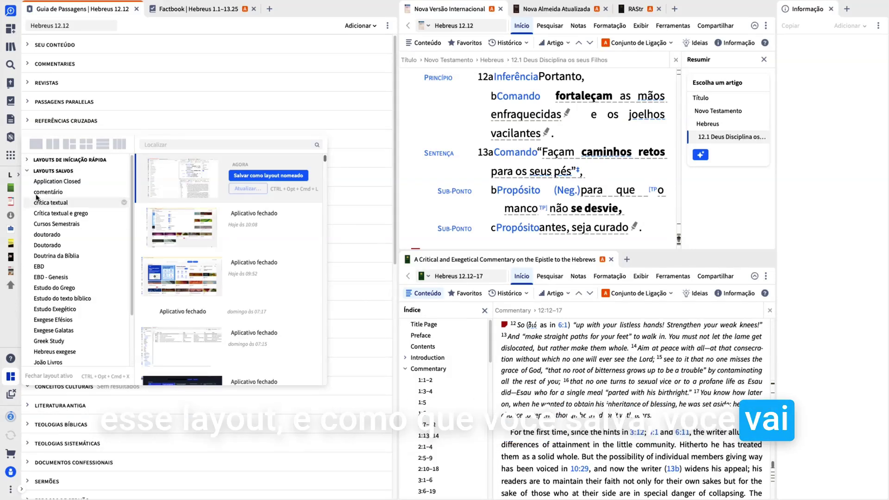
left_click(208, 146)
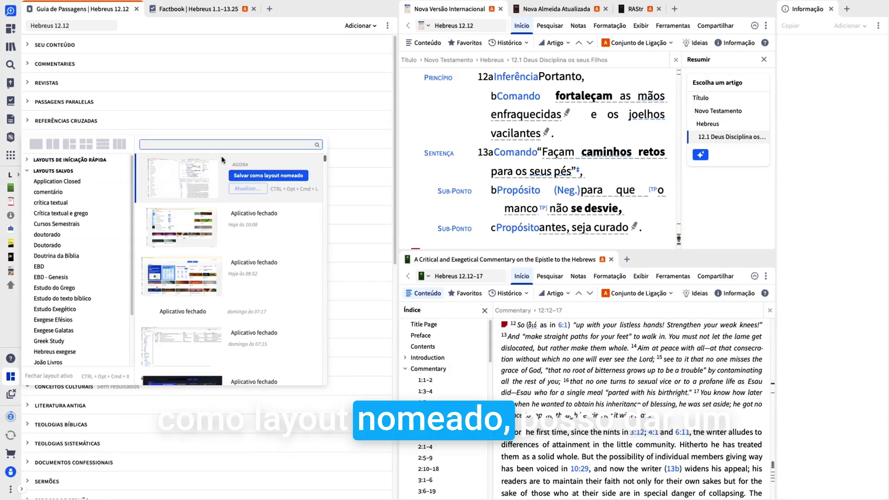
type("ste 1")
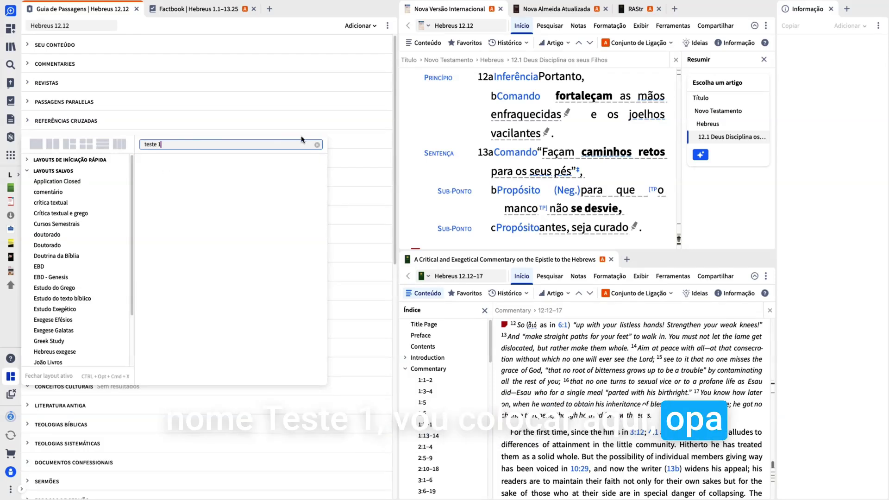
scroll(95, 177, "down", 3)
left_click(316, 144)
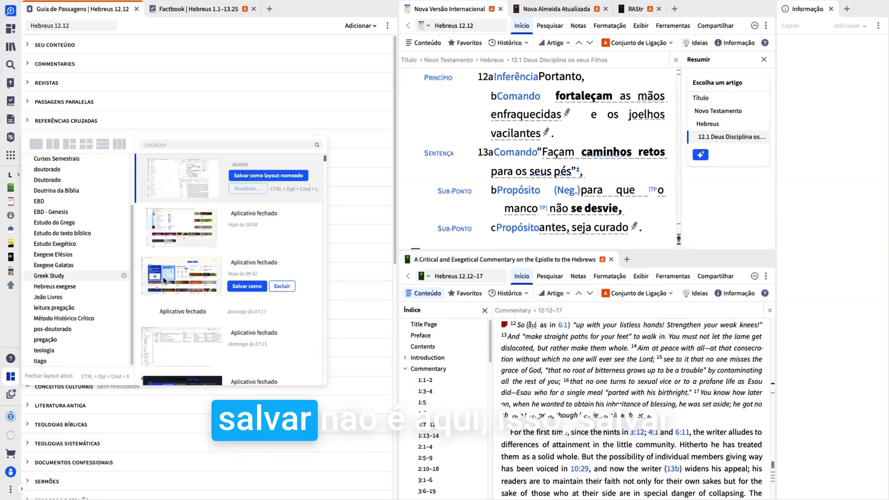
Step: Save the current workspace as a named layout called teste 1
left_click(297, 180)
type("teste 1")
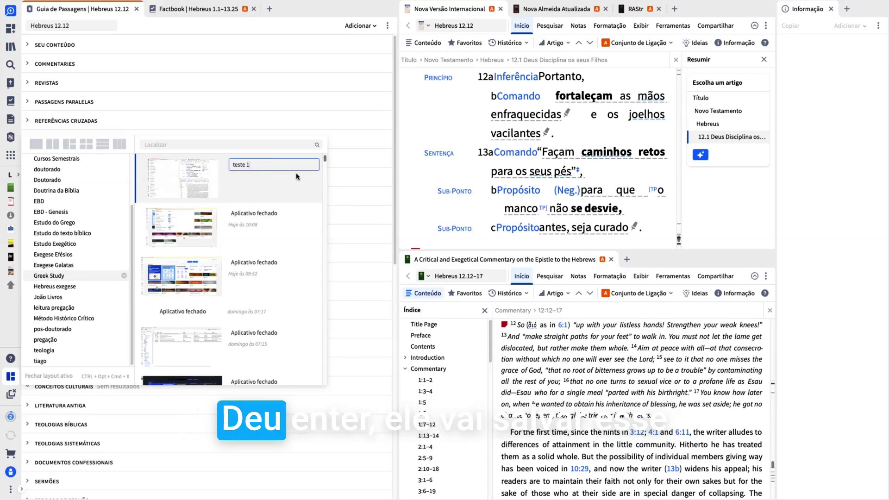
key("Return")
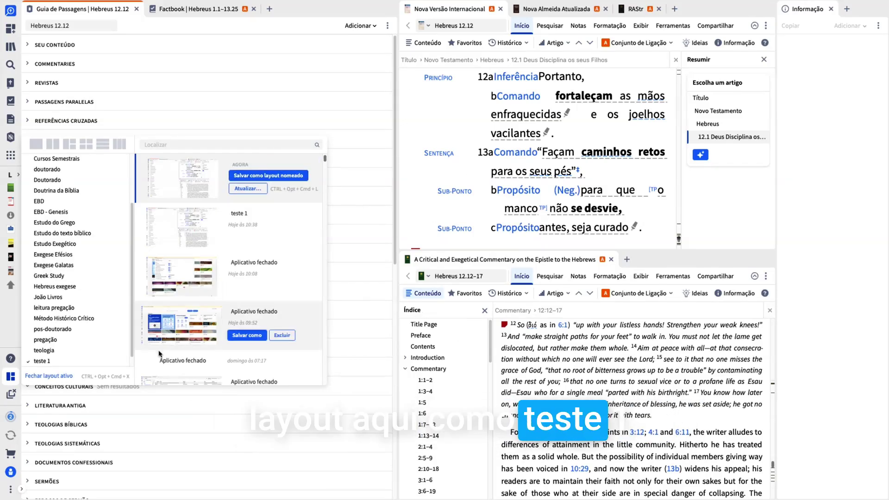
Step: Delete the teste 1 layout from the saved layouts
scroll(51, 352, "down", 1)
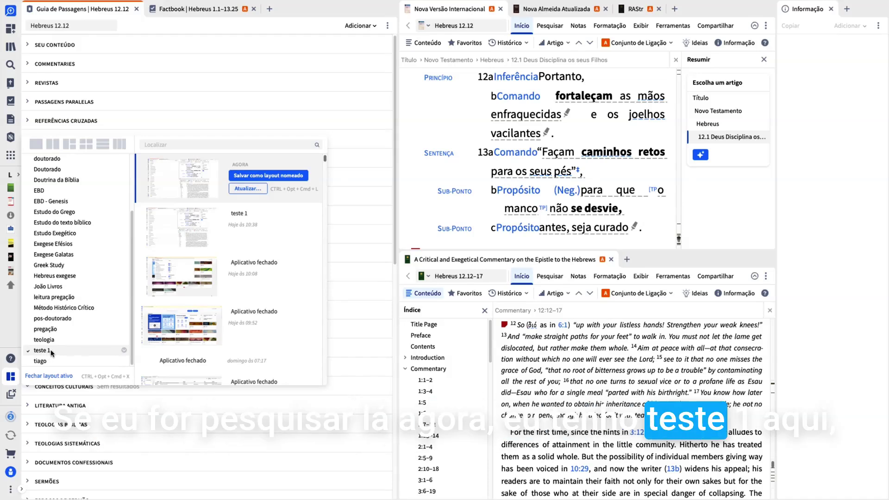
left_click(125, 350)
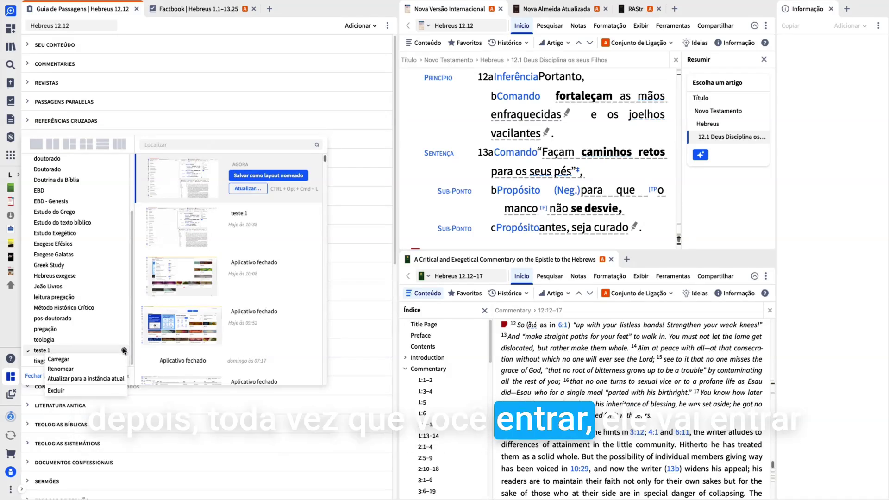
left_click(108, 392)
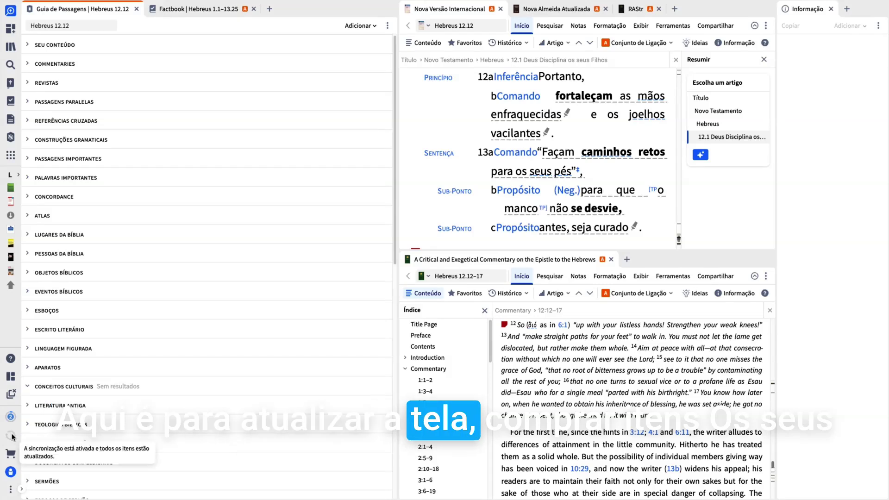
Step: Look through the user account options and the general program options such as scaling, theme, history and favorites
left_click(11, 472)
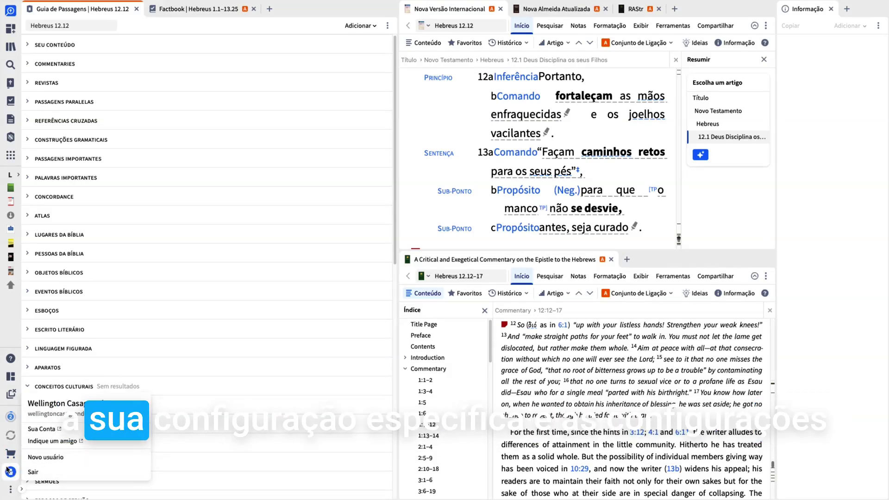
left_click(11, 490)
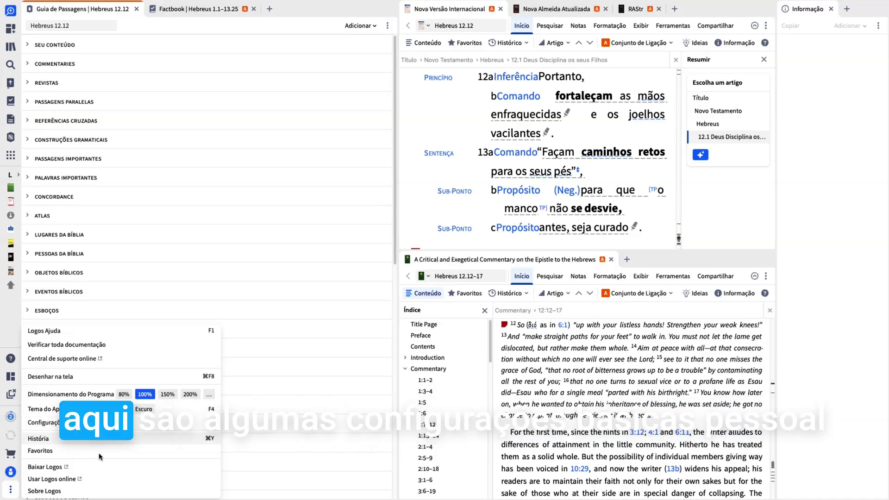
left_click(10, 472)
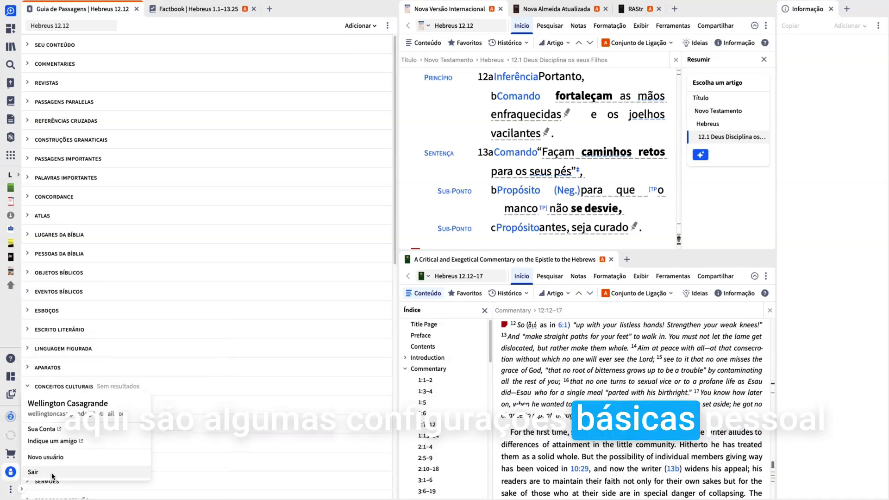